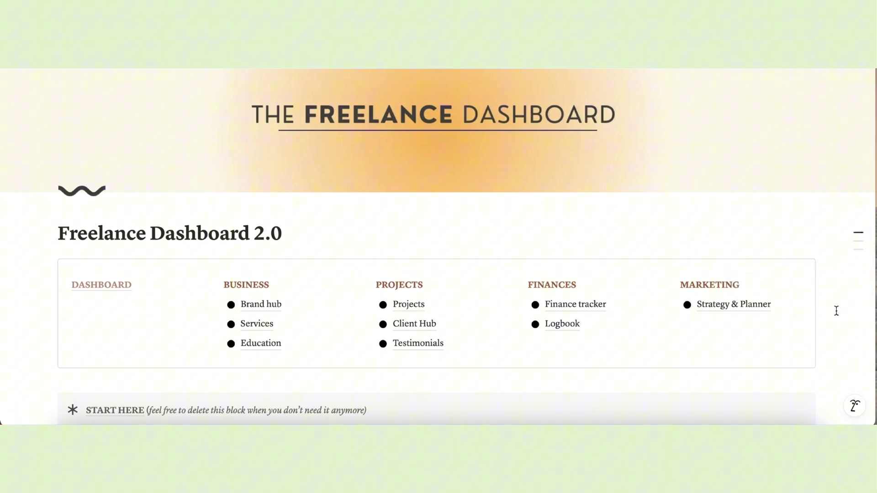
# - Reschedule the overdue 'Create website homepage' task to June 18
pyautogui.scroll(-5, 837, 311)
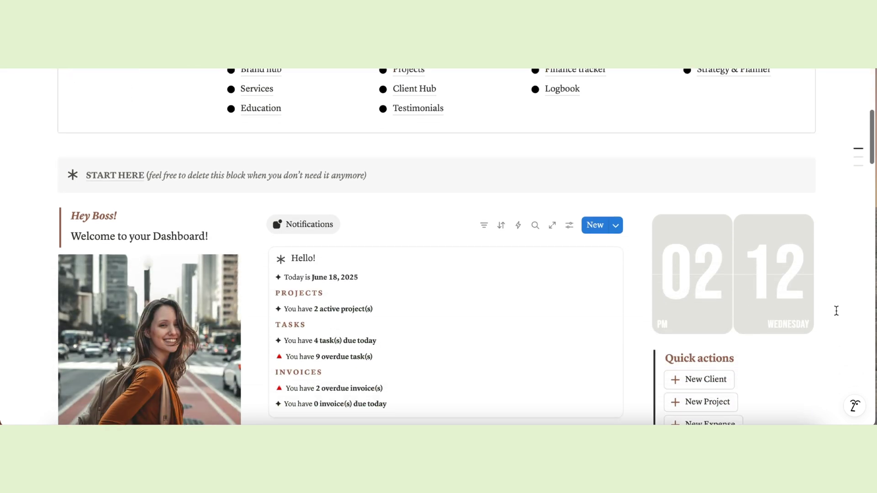
pyautogui.scroll(-6, 836, 310)
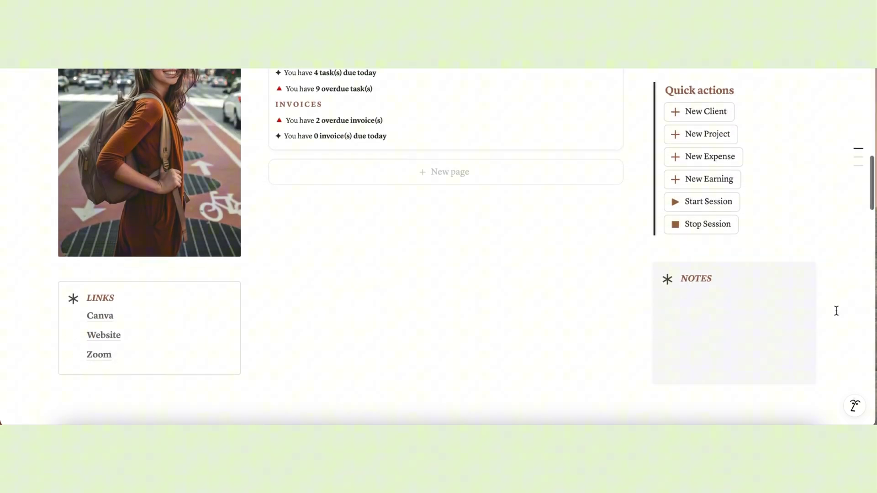
pyautogui.scroll(-9, 836, 311)
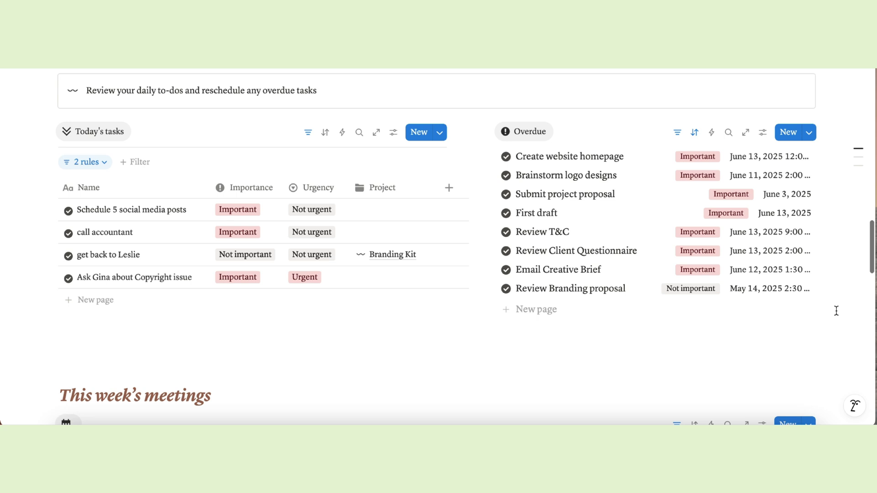
pyautogui.scroll(-8, 836, 310)
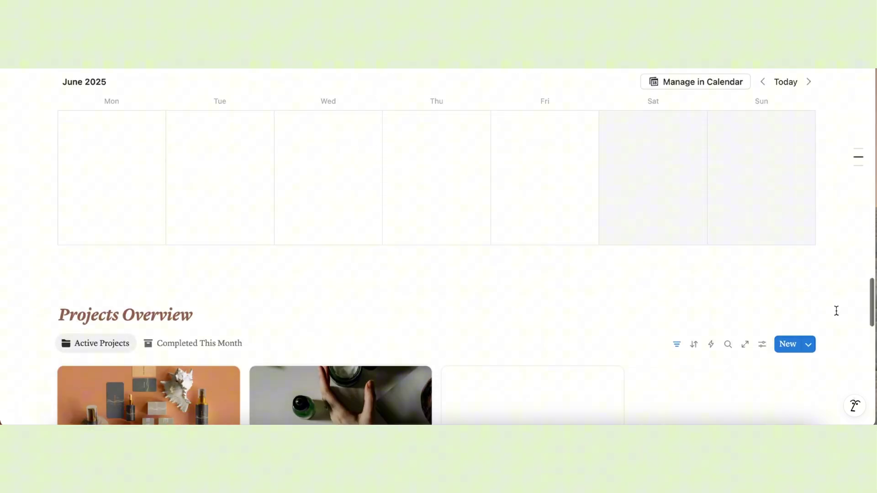
pyautogui.scroll(-1, 836, 310)
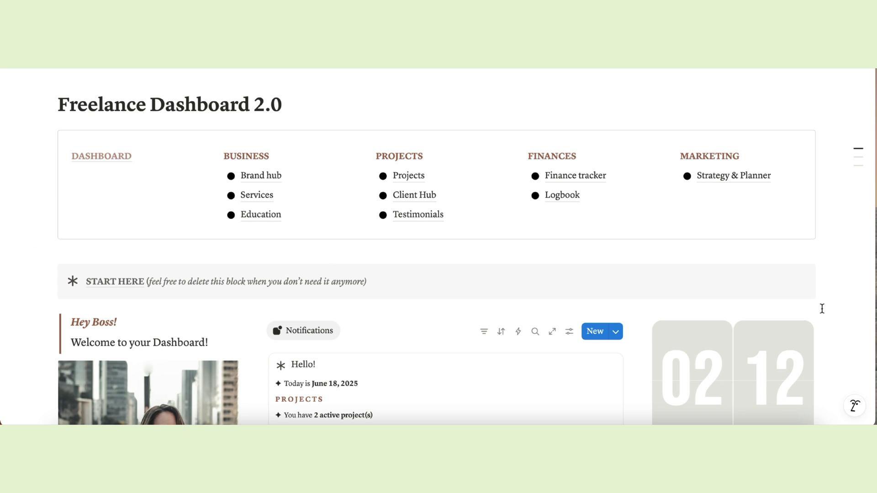
pyautogui.scroll(-5, 822, 317)
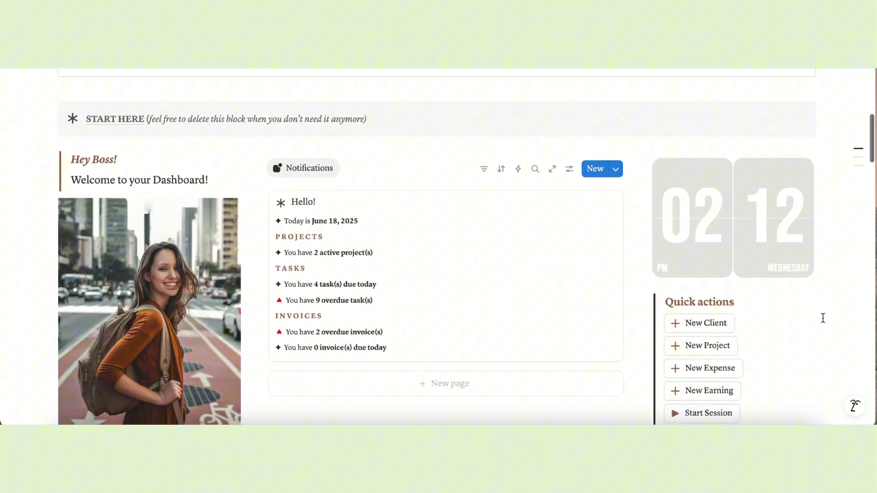
pyautogui.scroll(-2, 832, 351)
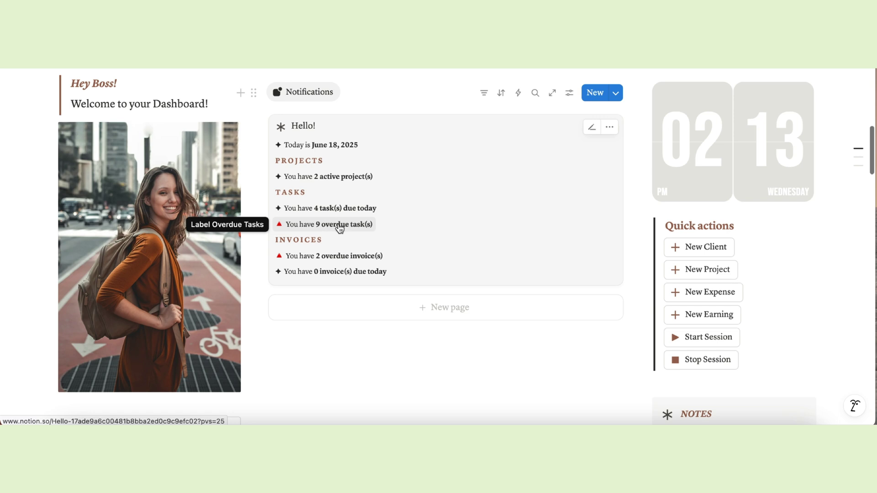
pyautogui.scroll(-10, 333, 365)
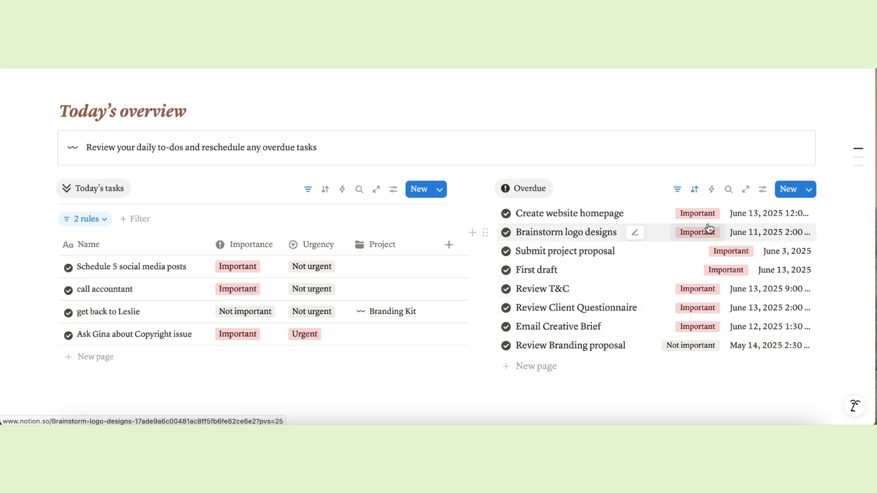
pyautogui.click(749, 214)
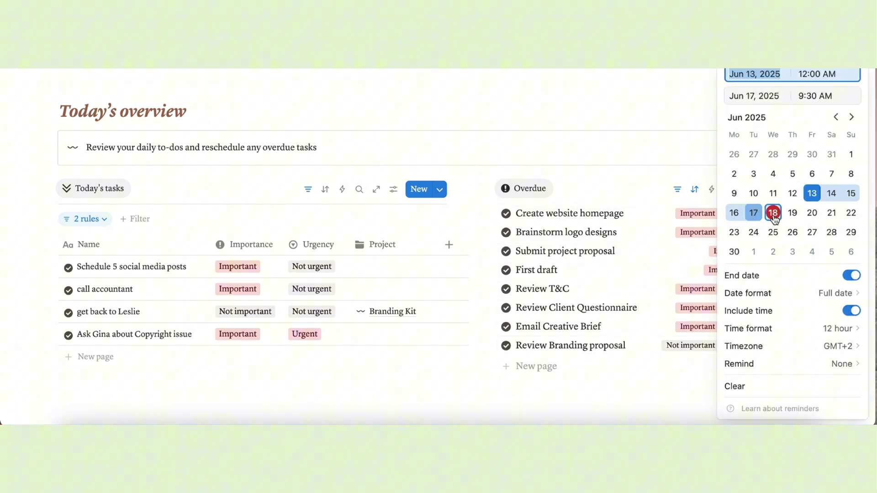
pyautogui.click(773, 215)
# - Move the overdue 'First draft' task's due date to June 18 as well
pyautogui.click(652, 375)
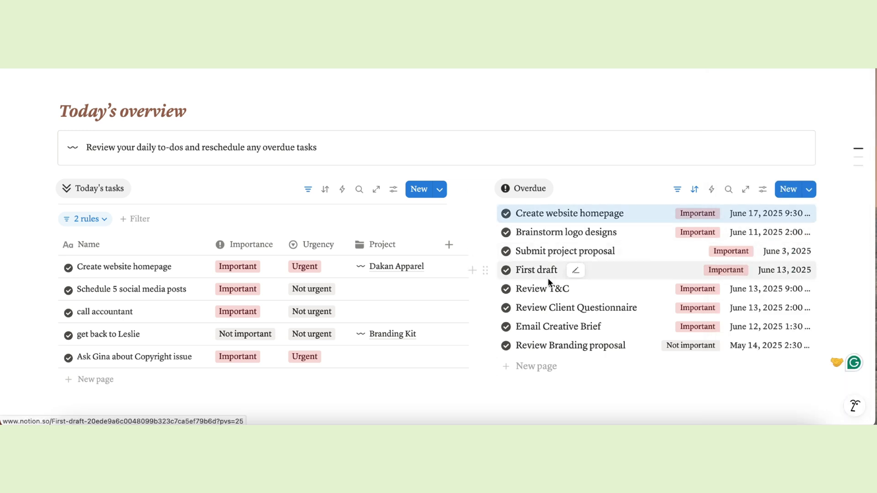
pyautogui.click(731, 270)
pyautogui.click(773, 249)
pyautogui.click(634, 369)
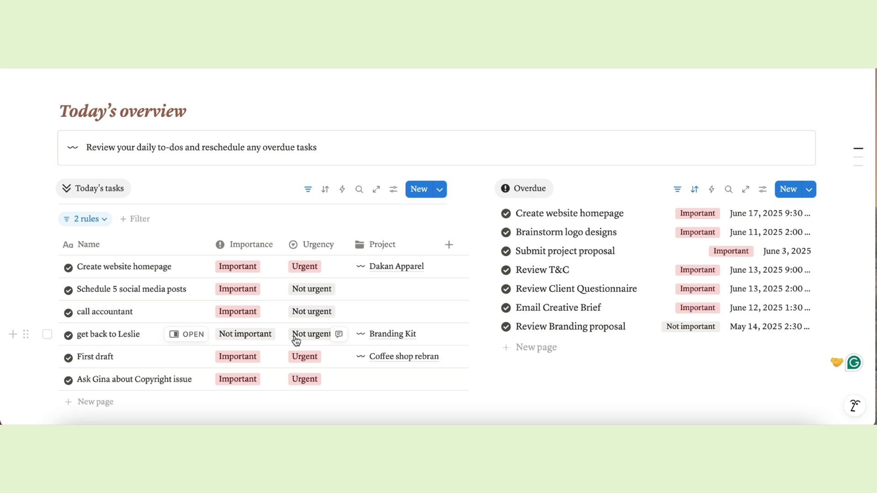
pyautogui.scroll(-1, 501, 110)
pyautogui.scroll(-6, 621, 336)
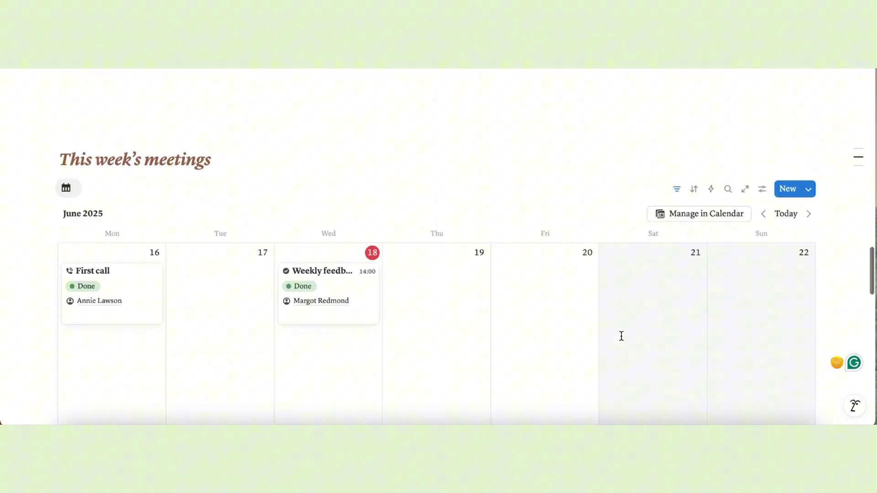
pyautogui.scroll(-2, 621, 337)
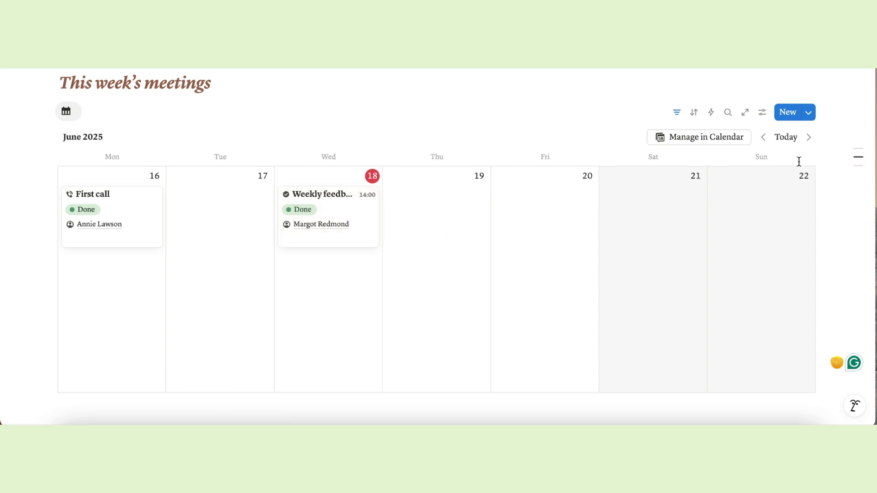
pyautogui.click(677, 114)
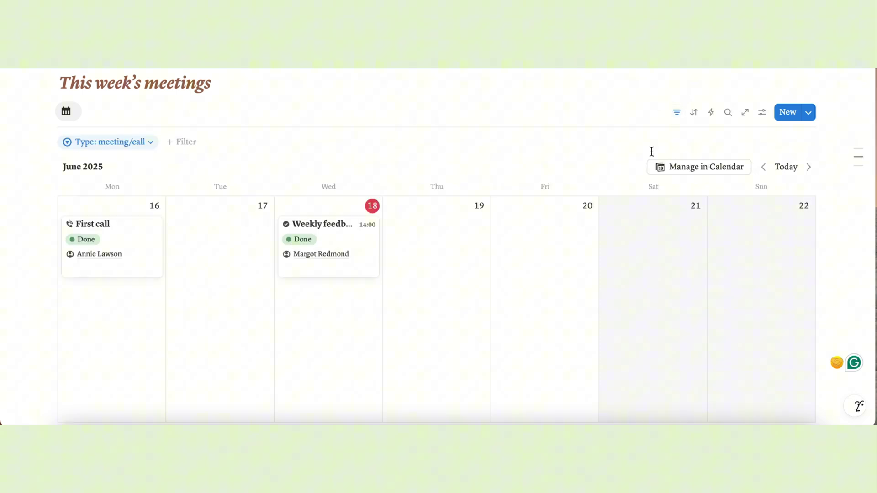
pyautogui.click(130, 147)
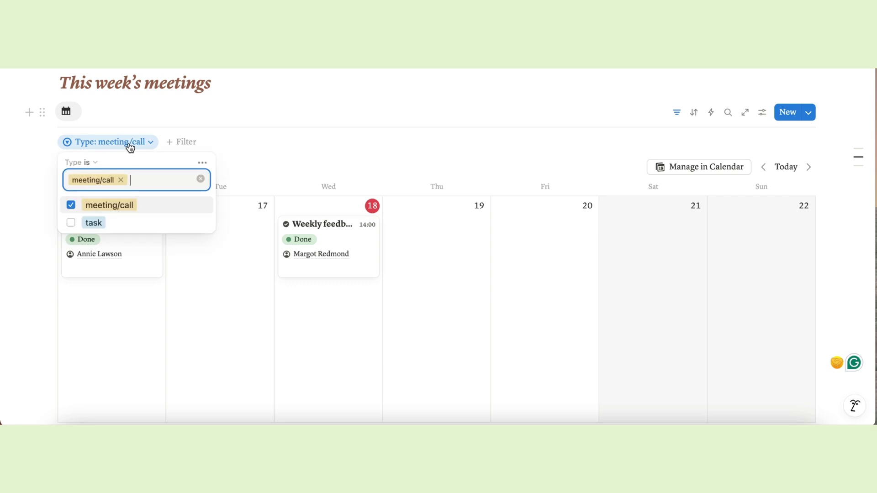
pyautogui.click(71, 222)
pyautogui.click(524, 165)
pyautogui.scroll(-2, 647, 313)
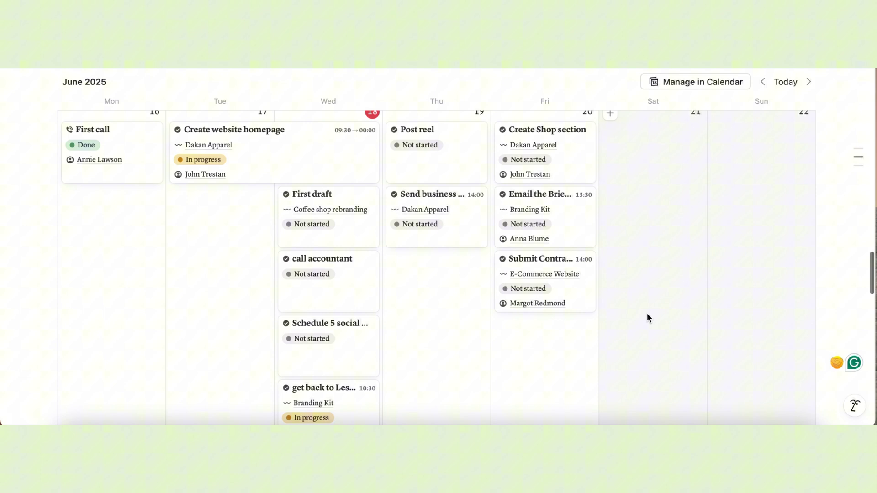
pyautogui.scroll(3, 411, 174)
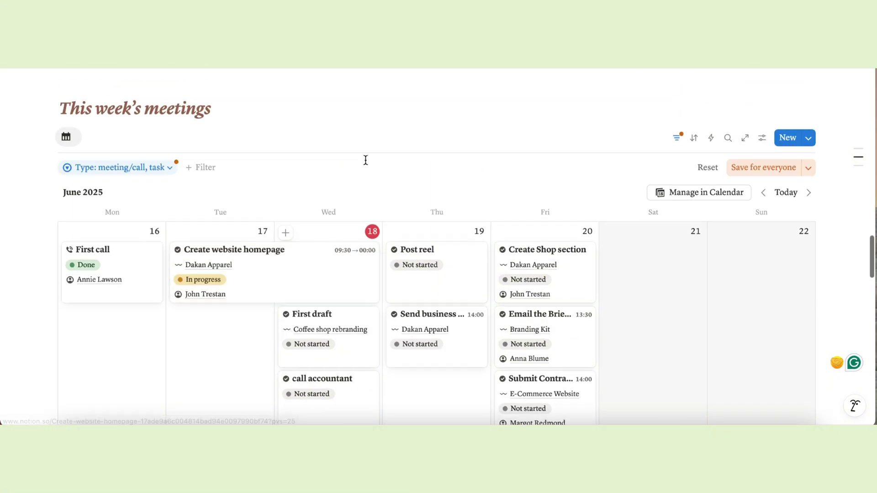
pyautogui.click(170, 175)
pyautogui.click(70, 260)
pyautogui.click(227, 183)
pyautogui.scroll(-3, 485, 356)
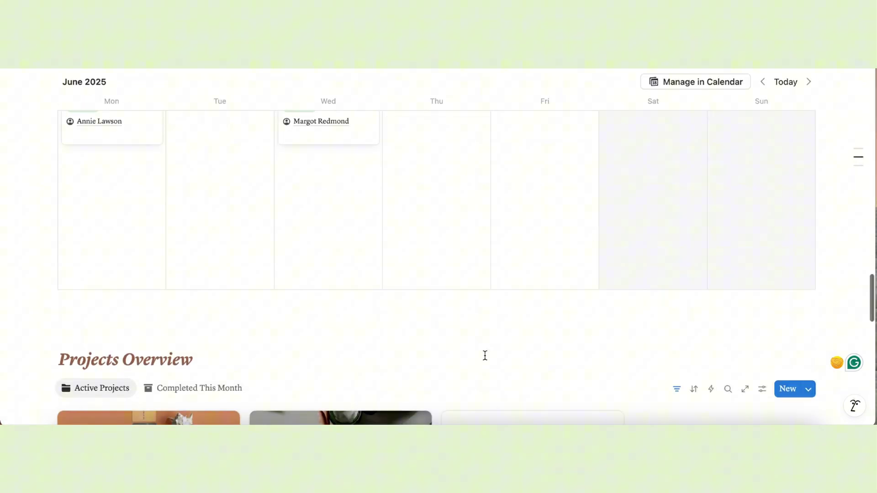
pyautogui.scroll(-5, 485, 355)
pyautogui.click(208, 123)
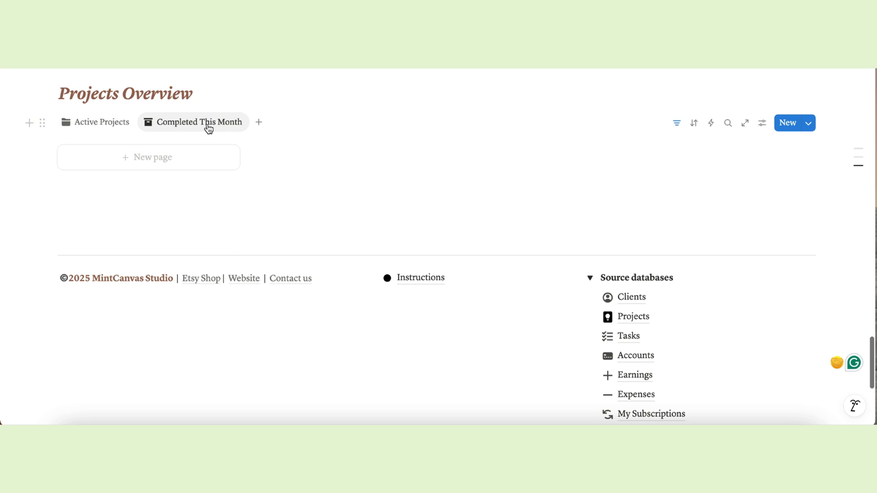
pyautogui.click(107, 122)
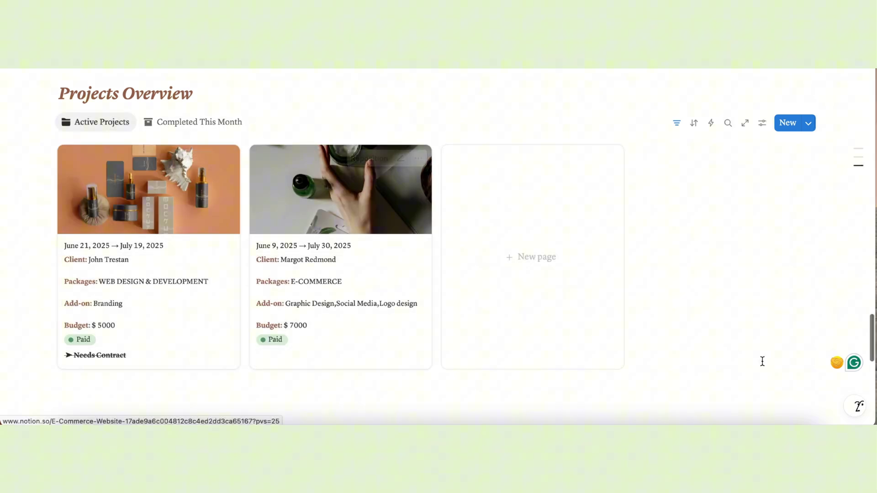
pyautogui.scroll(-4, 732, 377)
pyautogui.scroll(12, 732, 378)
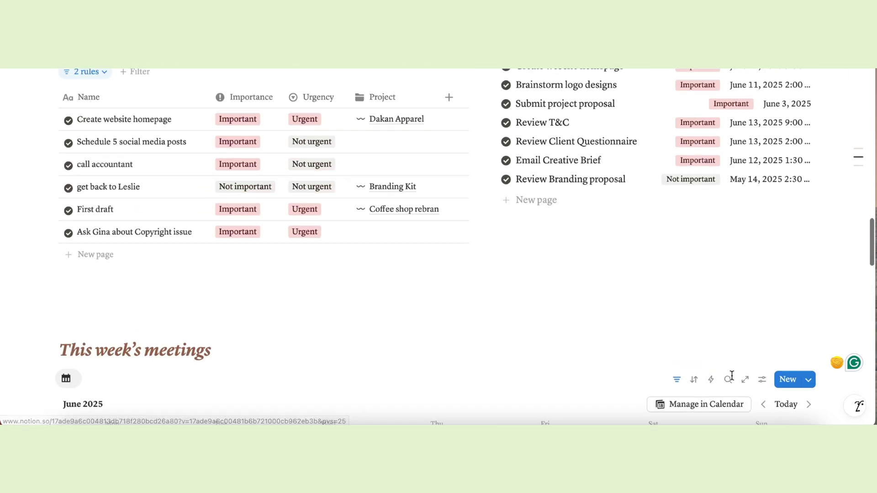
pyautogui.scroll(15, 732, 375)
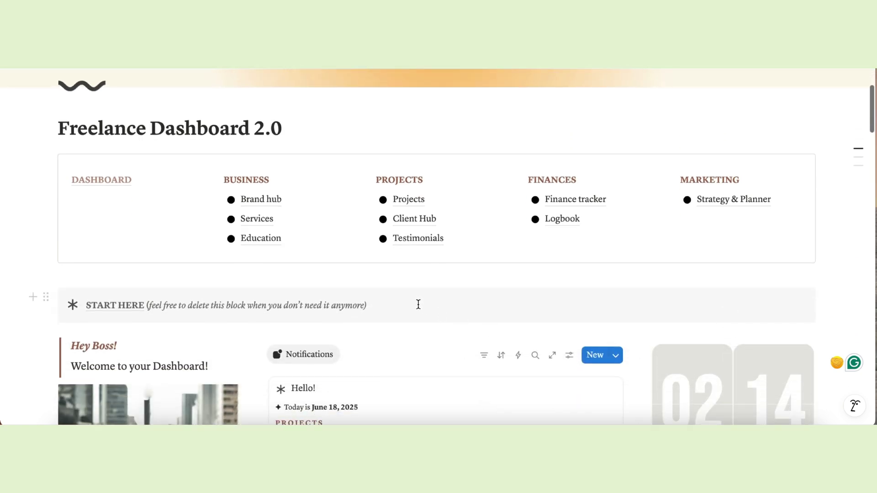
# - Open the Brand hub page and select its brand mission statement
pyautogui.click(249, 200)
pyautogui.scroll(-10, 441, 403)
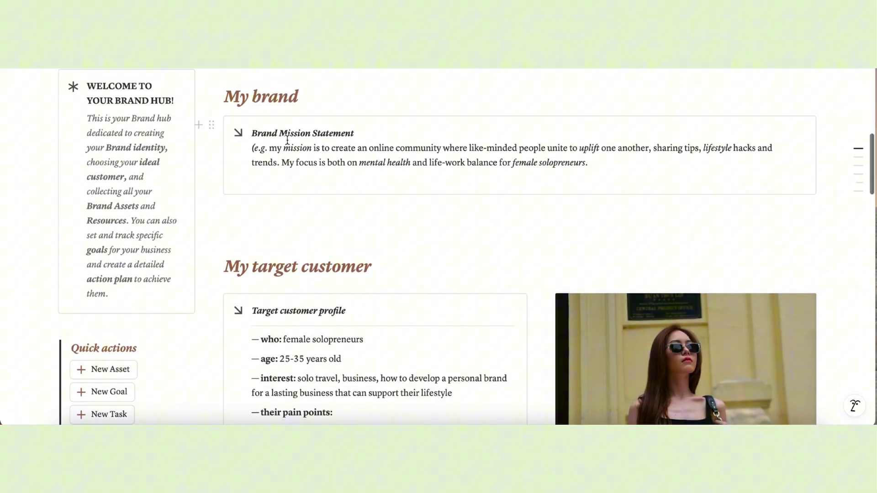
pyautogui.moveTo(252, 147); pyautogui.dragTo(556, 163)
pyautogui.scroll(-10, 529, 279)
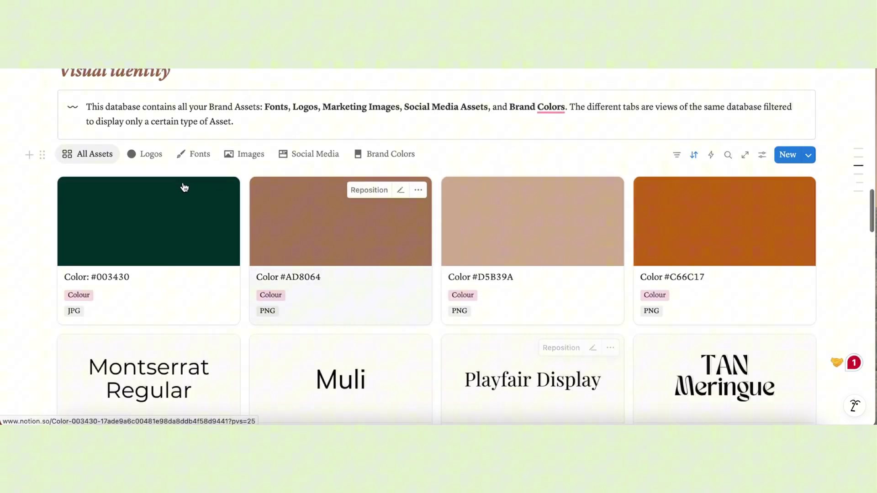
# - Filter the brand assets by logos, marketing images, social media and brand colours in turn
pyautogui.click(158, 156)
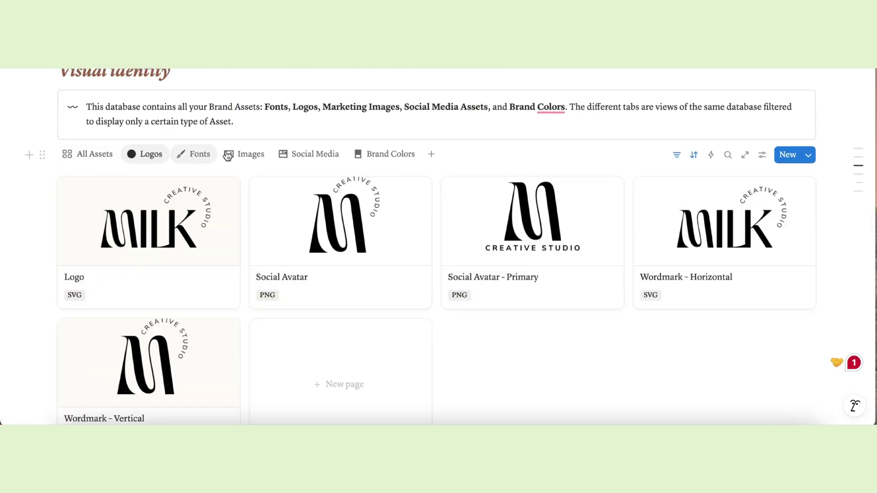
pyautogui.click(248, 154)
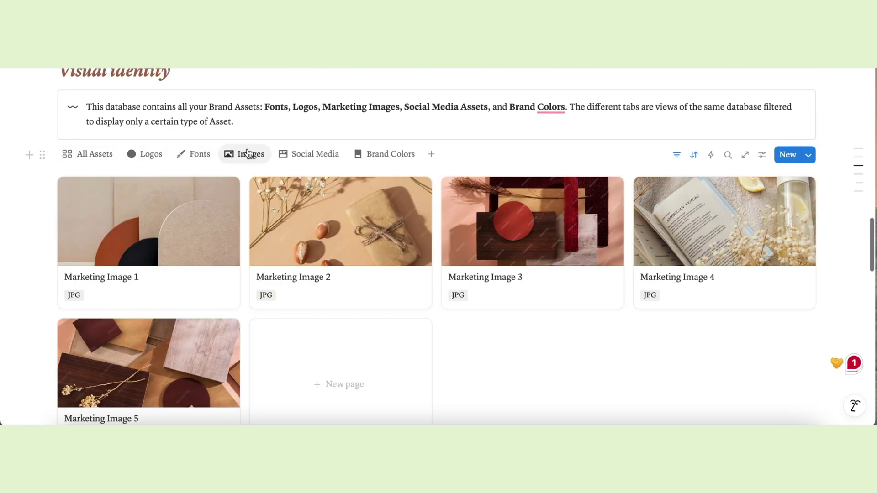
pyautogui.click(320, 155)
pyautogui.click(383, 154)
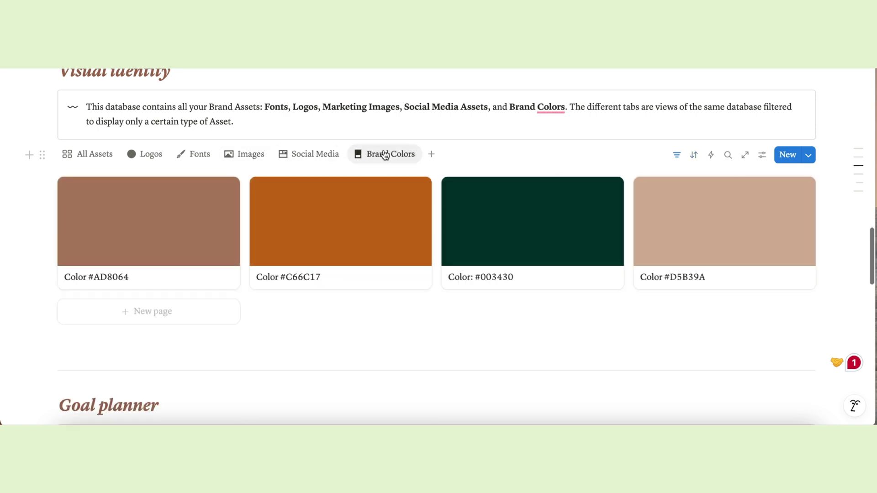
pyautogui.scroll(-5, 441, 350)
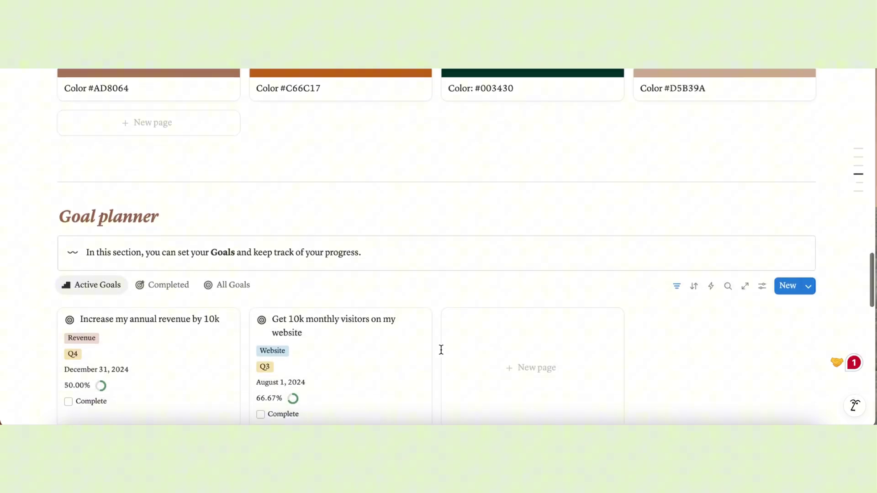
# - Highlight the target customer profile lines, deselect them, and move down toward the Goal planner
pyautogui.scroll(4, 441, 349)
pyautogui.scroll(2, 441, 349)
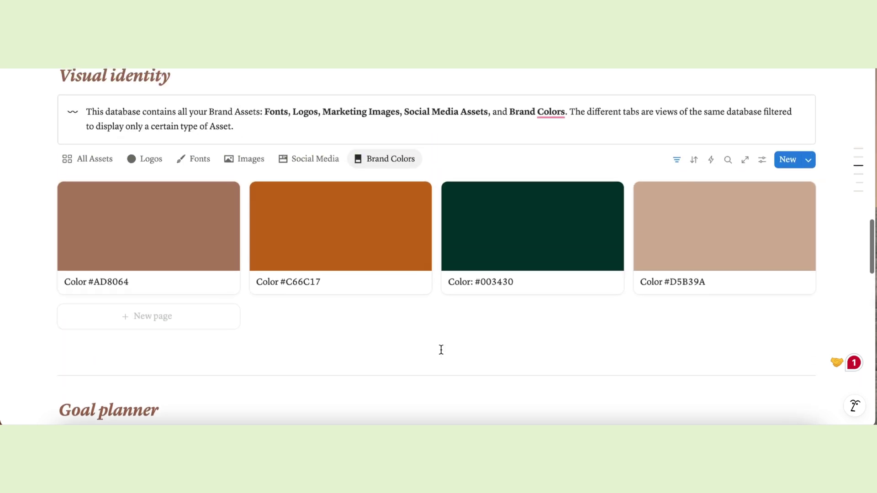
pyautogui.scroll(2, 442, 350)
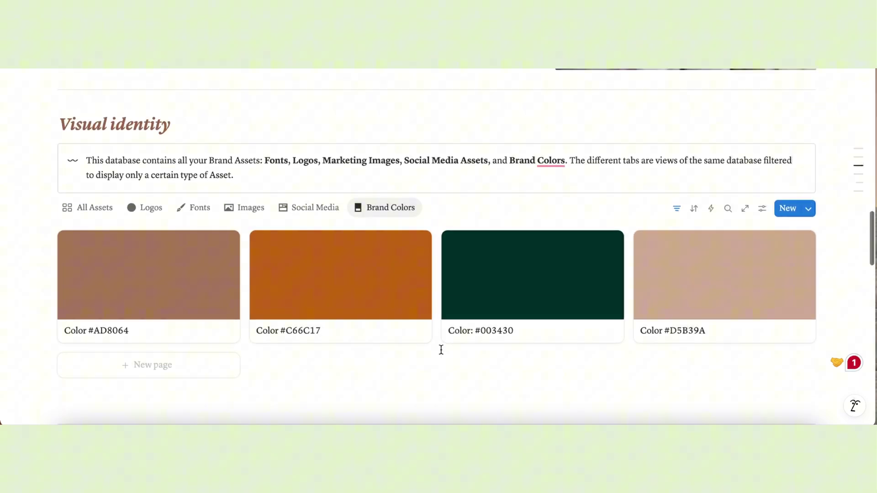
pyautogui.scroll(5, 489, 128)
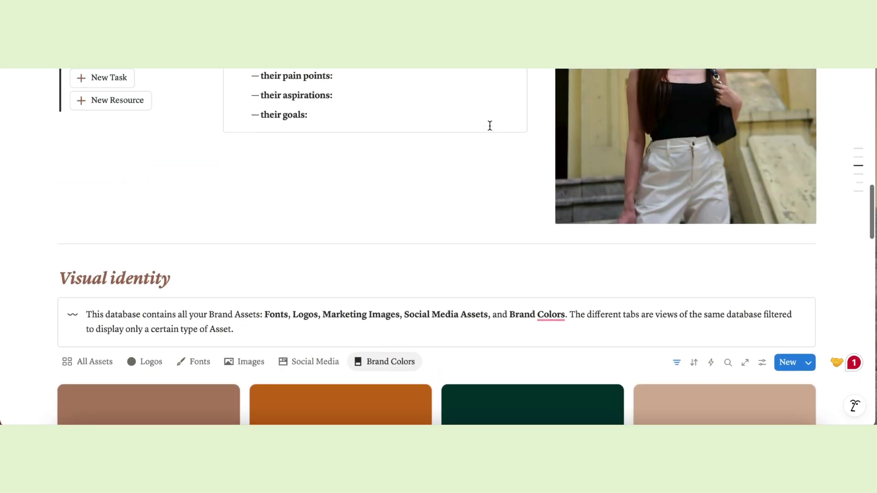
pyautogui.scroll(6, 489, 126)
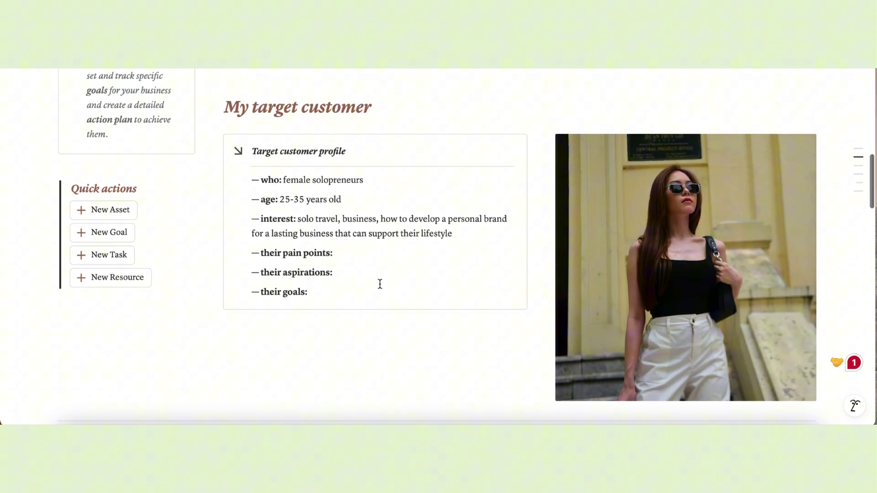
pyautogui.moveTo(276, 182); pyautogui.dragTo(333, 337)
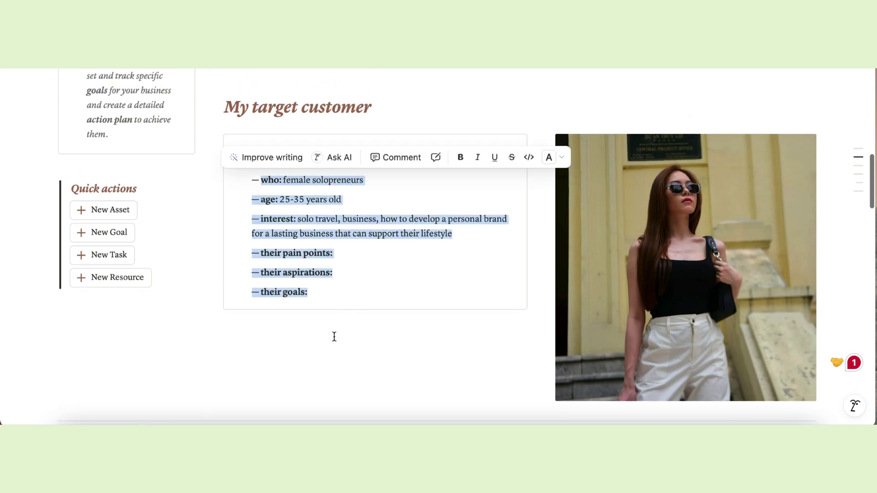
pyautogui.click(333, 349)
pyautogui.scroll(-10, 331, 361)
# - Browse the Completed goals and All Goals table views, then return to Active Goals
pyautogui.scroll(-8, 329, 375)
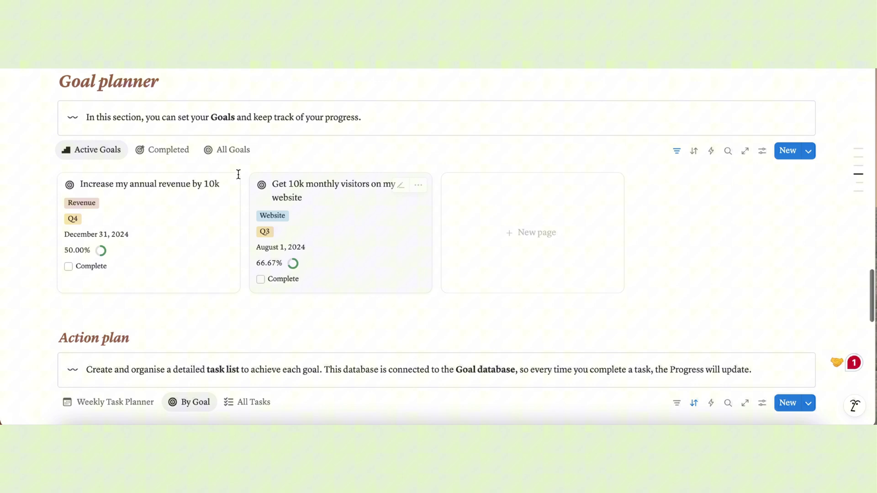
pyautogui.scroll(-2, 274, 338)
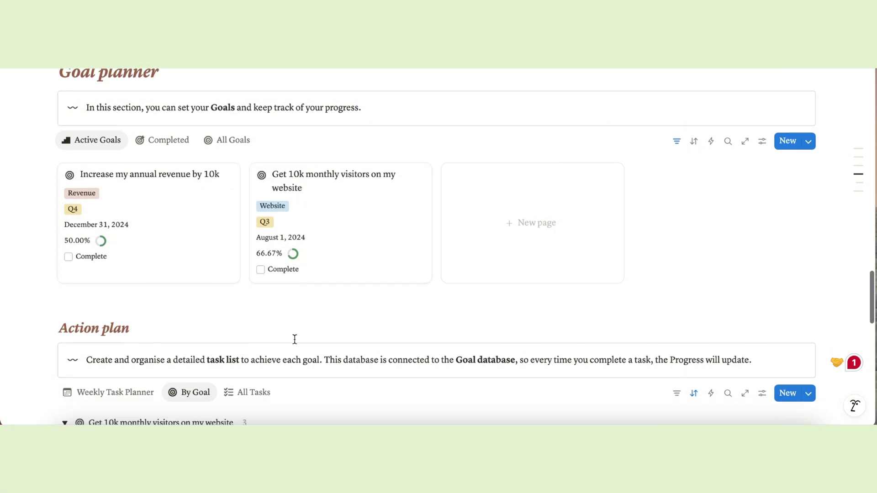
pyautogui.scroll(3, 274, 338)
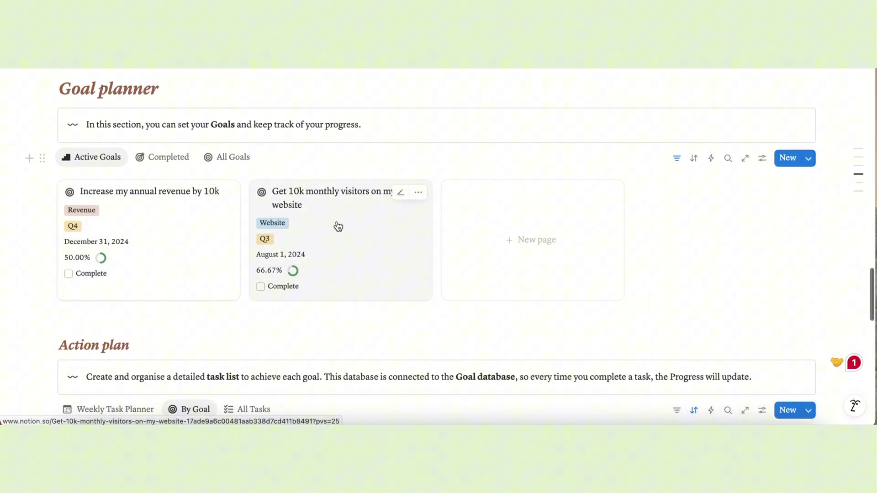
pyautogui.click(152, 157)
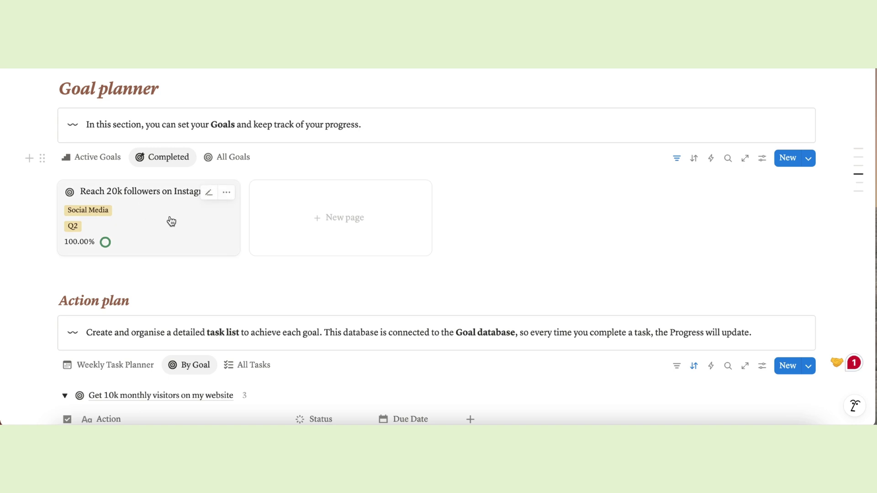
pyautogui.click(230, 160)
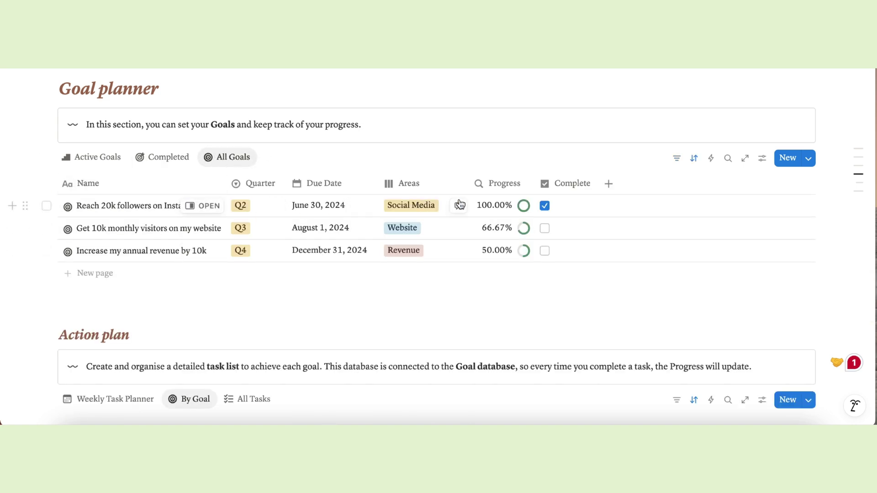
pyautogui.click(108, 158)
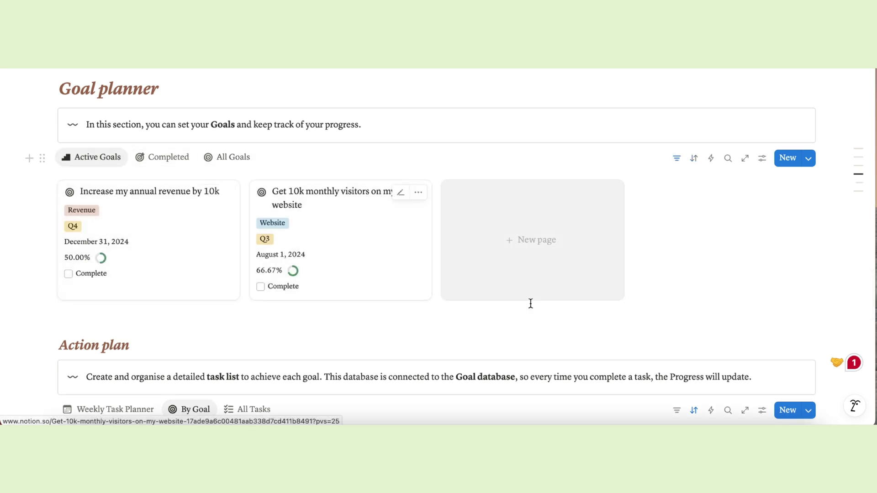
# - Create a new goal titled 'Reach 10k subs' with quarter Q4
pyautogui.click(549, 236)
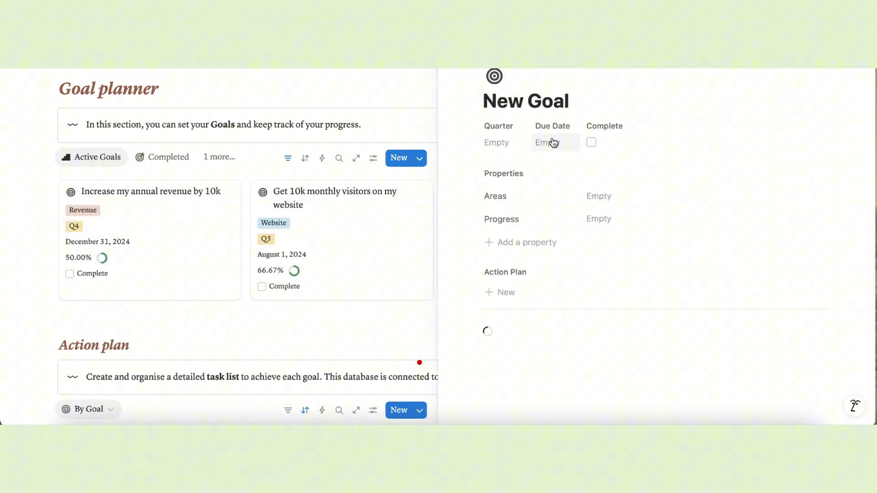
pyautogui.moveTo(570, 100); pyautogui.dragTo(476, 104)
pyautogui.write('Reach 10k subs')
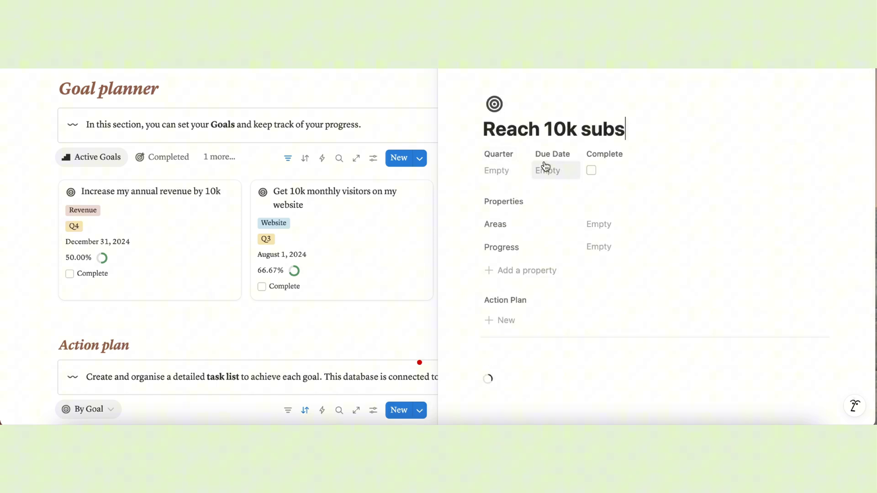
pyautogui.click(505, 176)
pyautogui.click(510, 262)
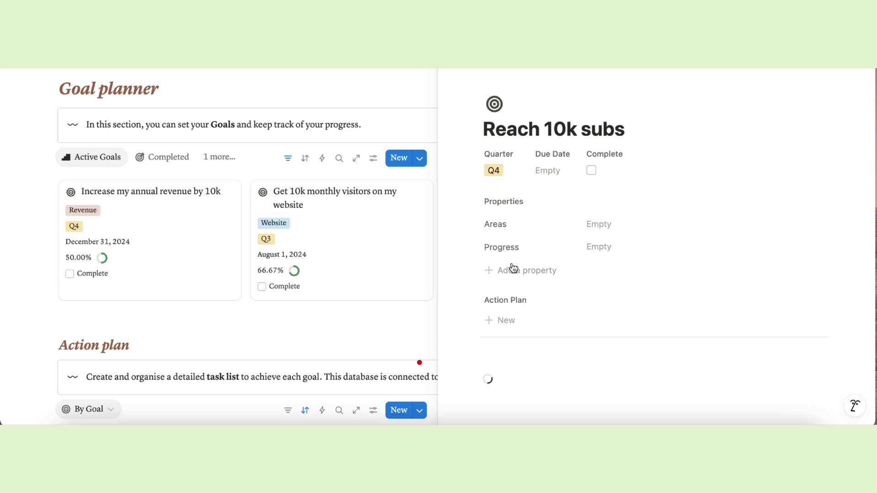
# - Set the goal's due date to December 31, 2025 and its area to Social Media
pyautogui.click(550, 173)
pyautogui.click(665, 154)
pyautogui.click(666, 153)
pyautogui.click(666, 154)
pyautogui.click(665, 154)
pyautogui.click(665, 154)
pyautogui.click(665, 153)
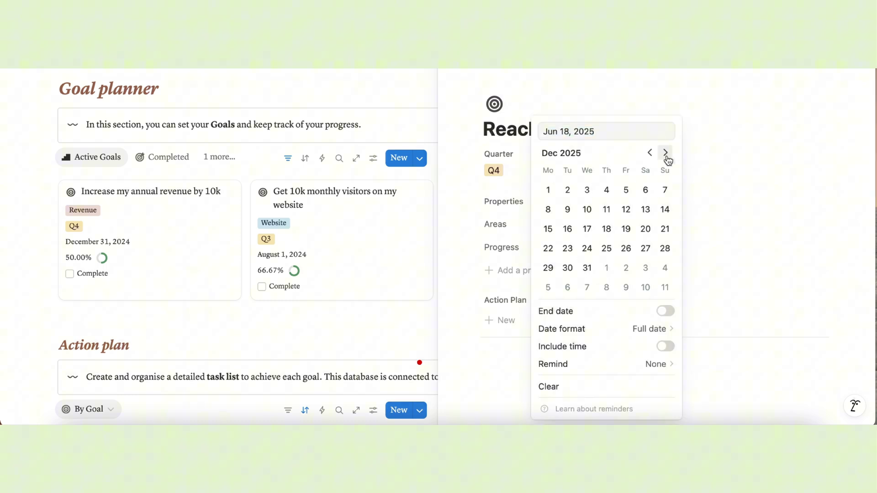
pyautogui.click(525, 255)
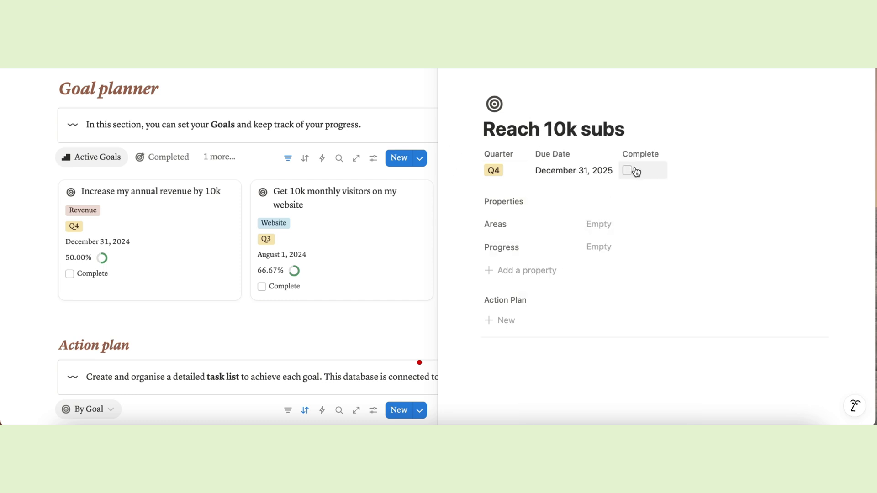
pyautogui.click(604, 224)
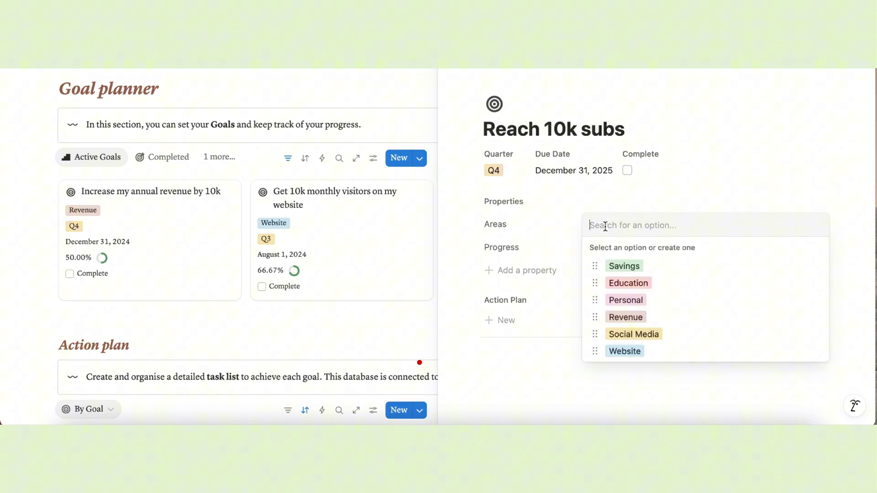
pyautogui.click(609, 334)
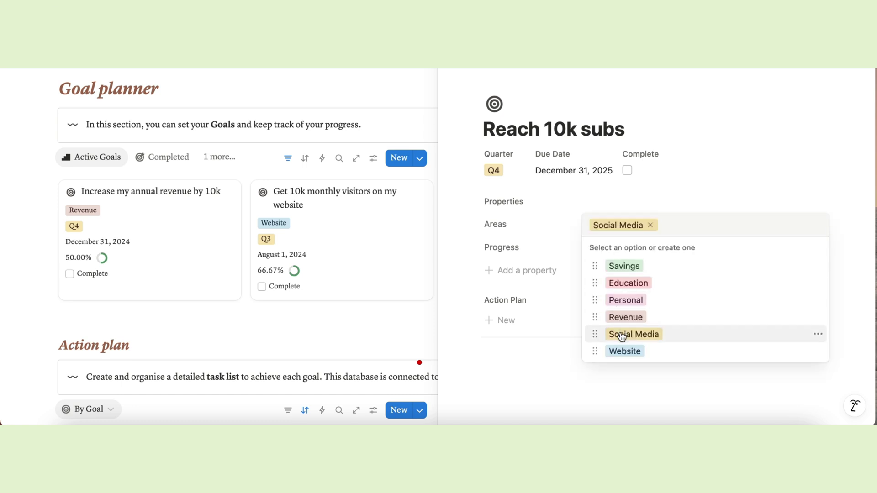
pyautogui.click(471, 208)
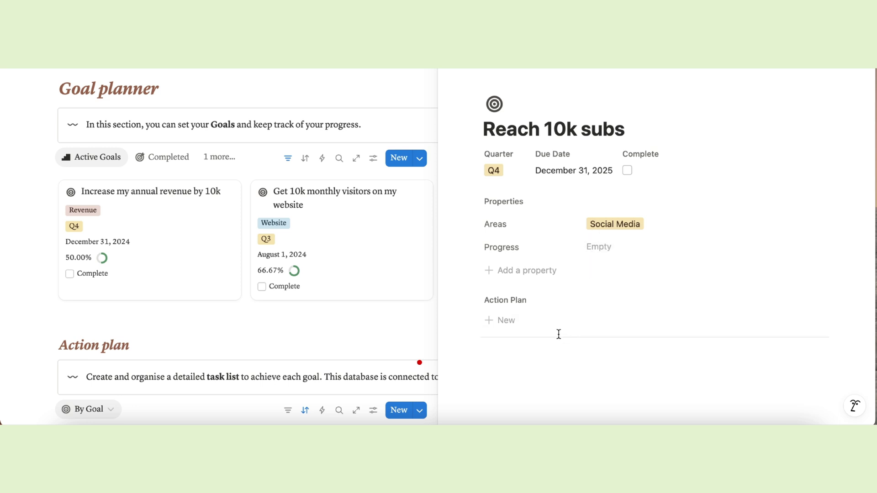
# - Collapse the 'Get 10k monthly visitors' task group
pyautogui.scroll(-2, 556, 364)
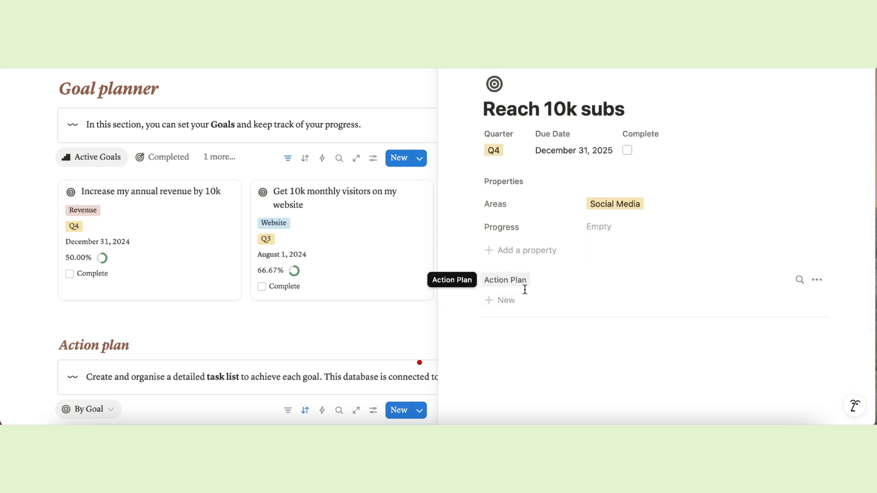
pyautogui.scroll(-2, 341, 322)
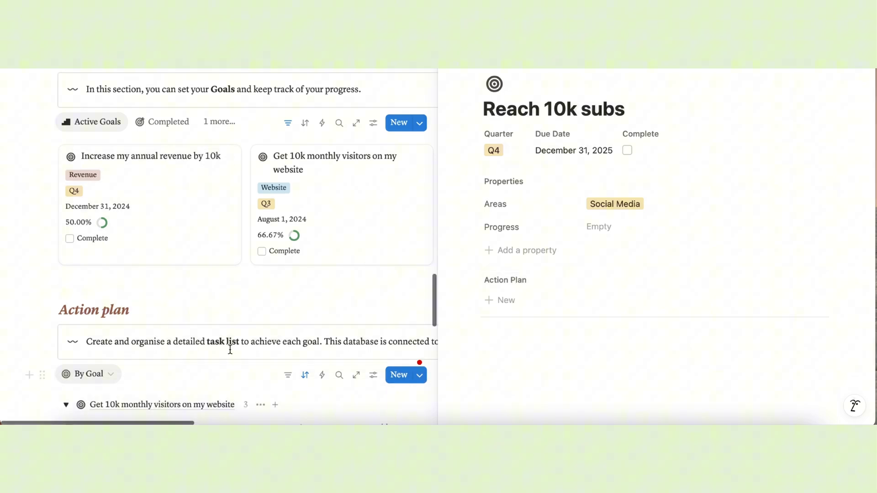
pyautogui.scroll(-5, 248, 363)
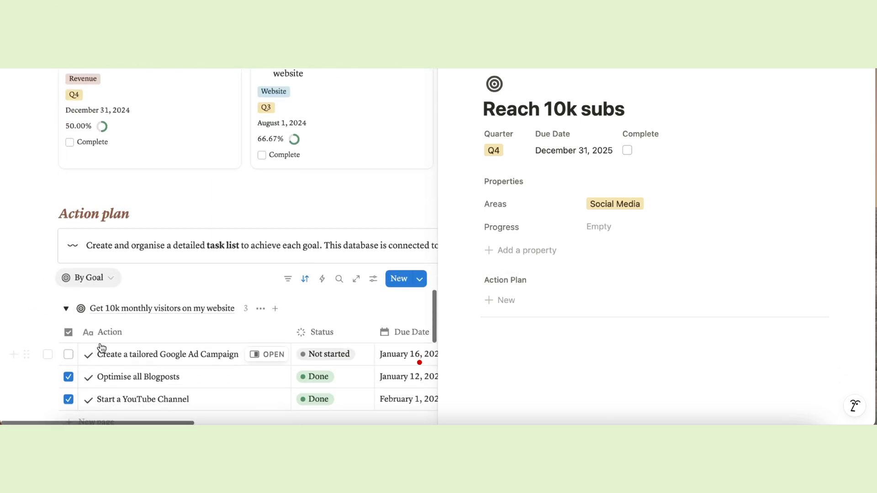
pyautogui.click(66, 310)
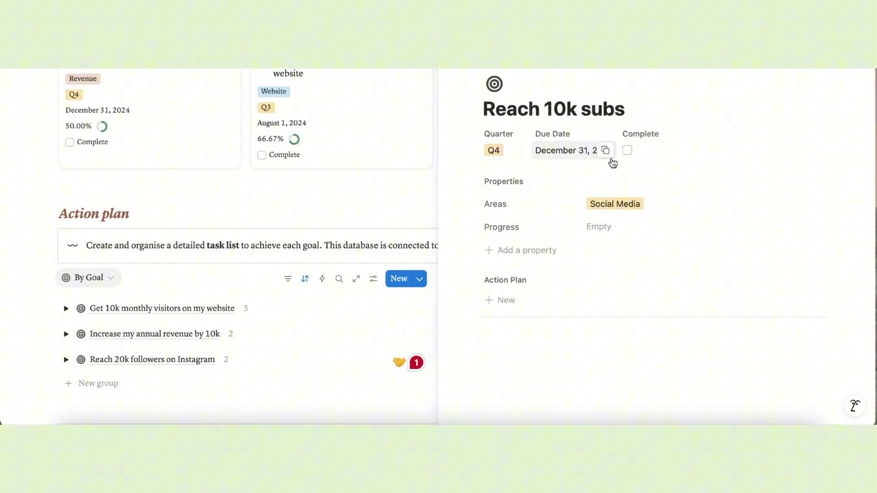
# - Add action tasks 'Publish 2 video per week', 'Improve SEO', 'Create eye-catching thumbnails' and 'Get to 5k subs'
pyautogui.click(502, 302)
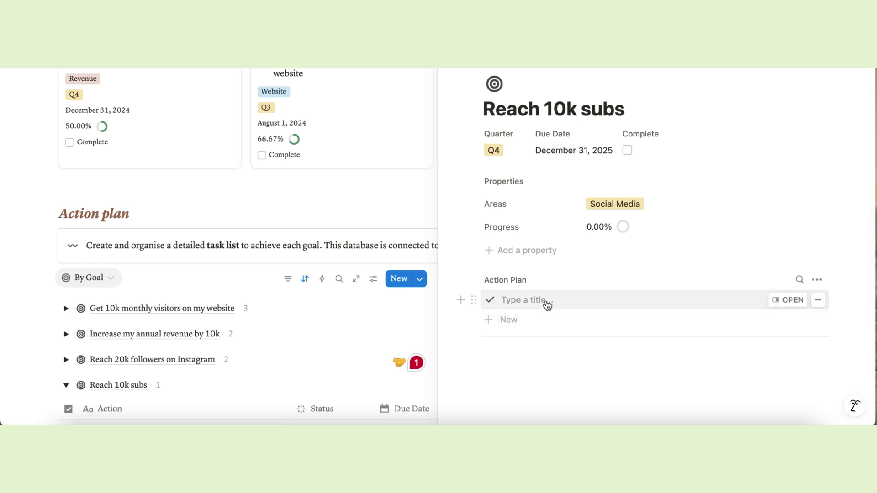
pyautogui.write('Publish 2 video per week')
pyautogui.press('Return')
pyautogui.write('Improve S')
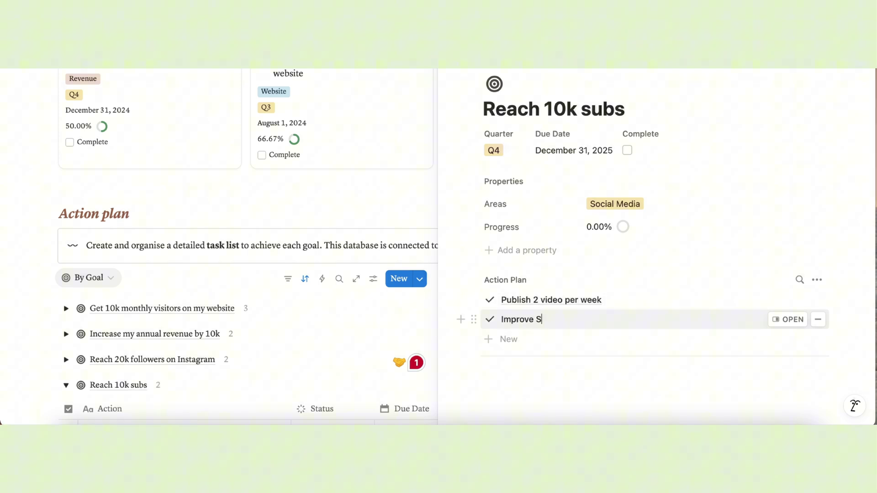
pyautogui.write('EO')
pyautogui.press('Return')
pyautogui.write('Create eye-catching thumbnails')
pyautogui.press('Return')
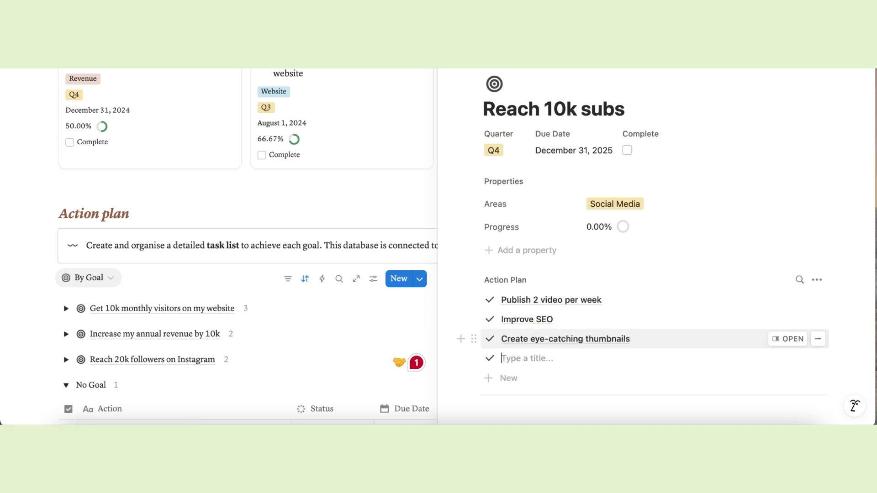
pyautogui.write('Get to 5k subs')
pyautogui.press('Return')
# - Set the Improve SEO task's status to Done, raising goal progress to 25%
pyautogui.click(155, 373)
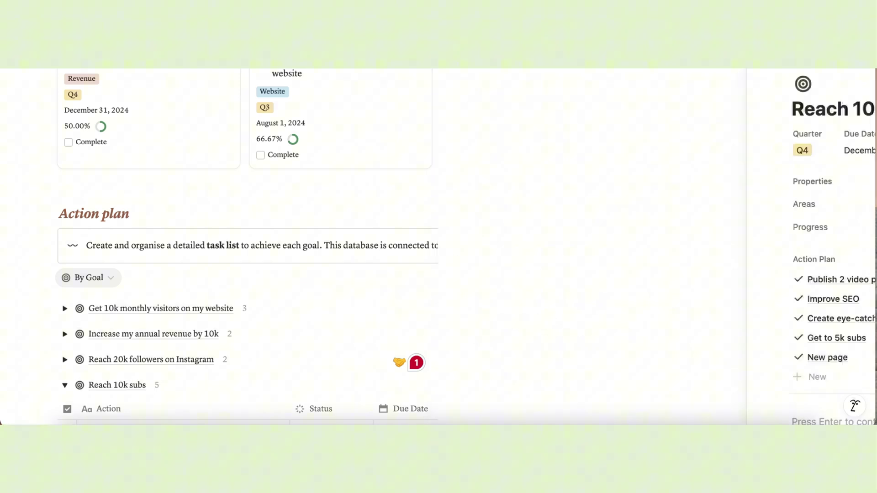
pyautogui.scroll(-5, 155, 372)
pyautogui.click(320, 239)
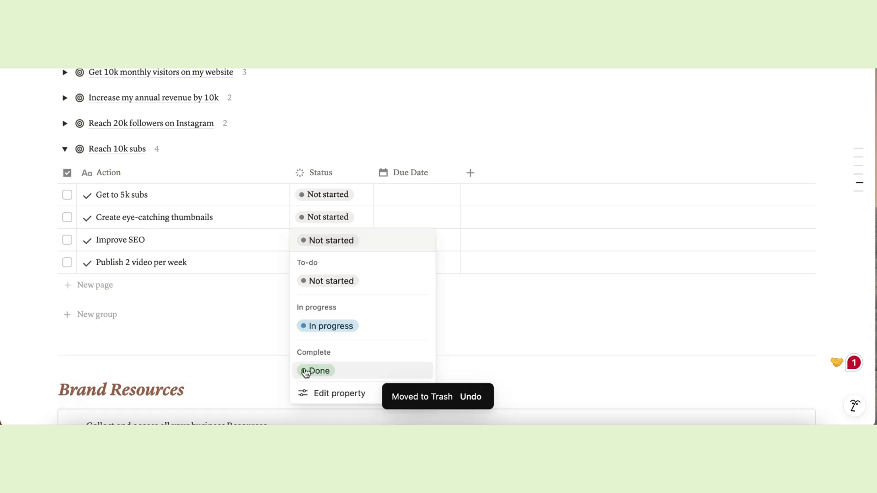
pyautogui.click(310, 368)
pyautogui.click(67, 262)
pyautogui.scroll(7, 273, 192)
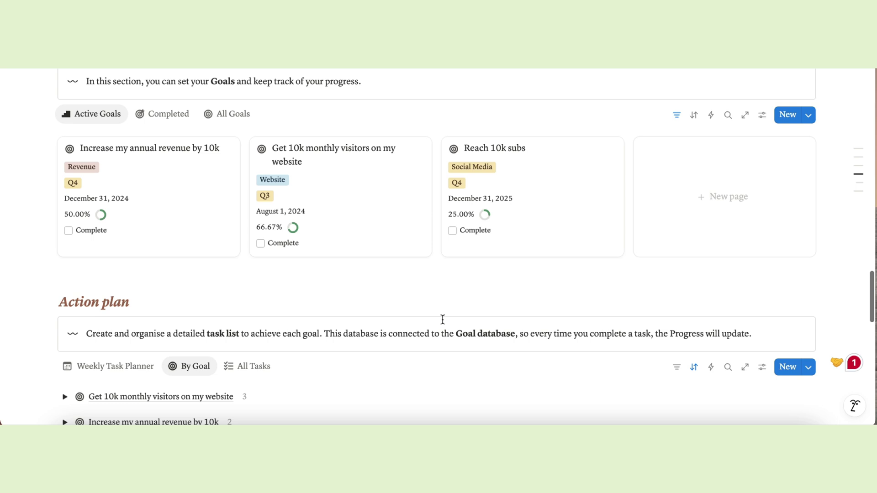
pyautogui.scroll(-15, 441, 322)
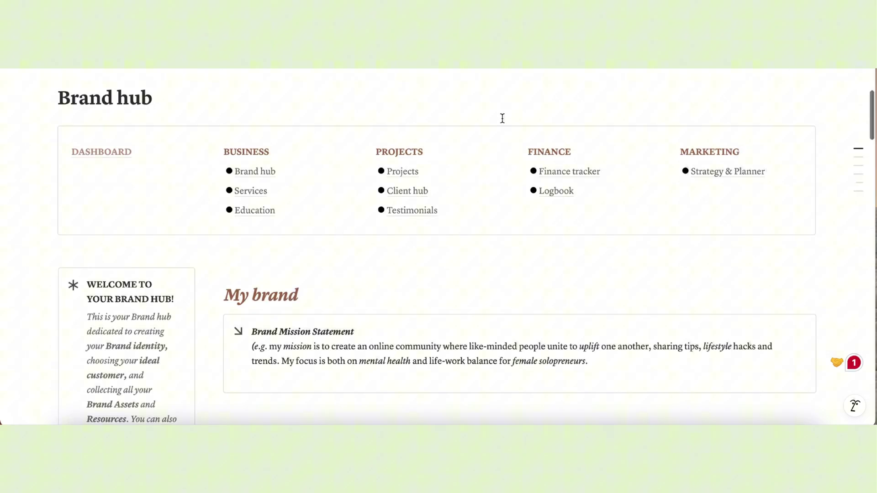
# - On the Services page, add a New Service including UI/UX Design, Logo Design and Website Design
pyautogui.click(246, 191)
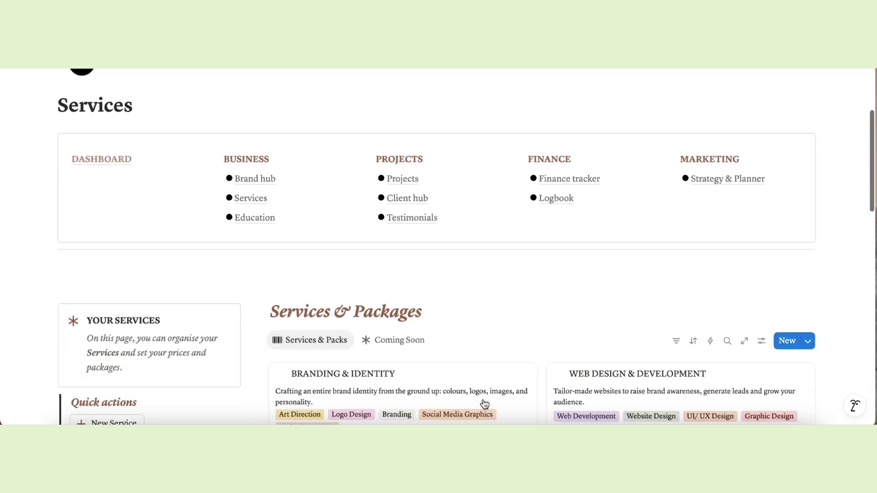
pyautogui.scroll(-5, 483, 405)
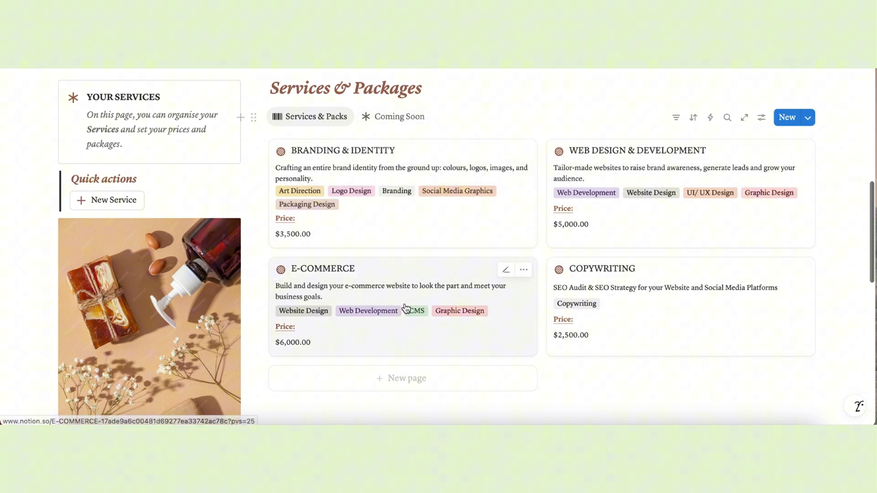
pyautogui.click(420, 379)
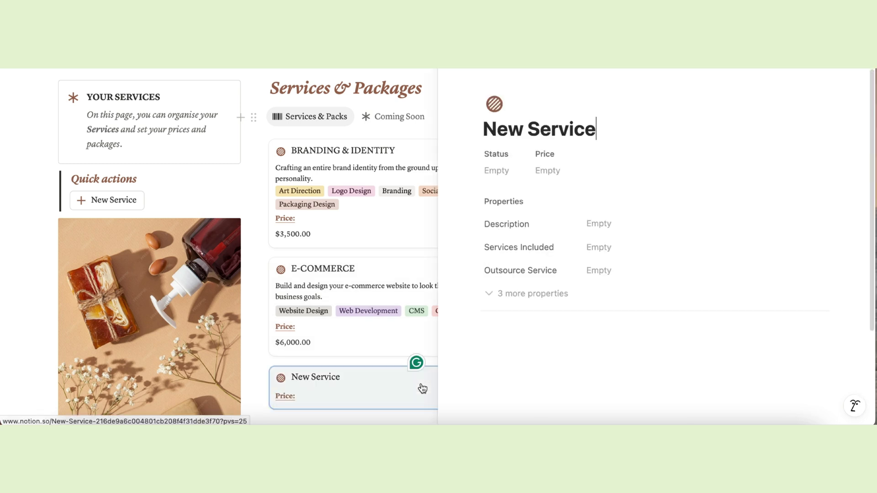
pyautogui.click(503, 173)
pyautogui.press('Escape')
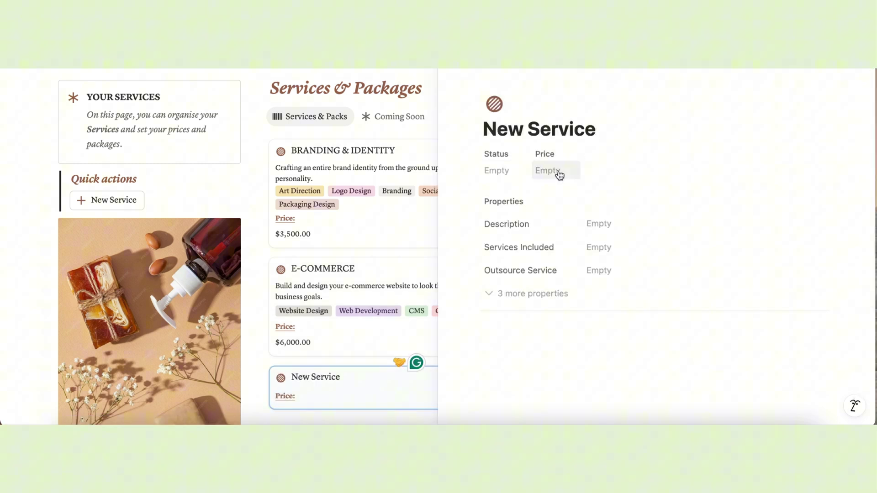
pyautogui.click(558, 173)
pyautogui.press('Escape')
pyautogui.click(603, 259)
pyautogui.click(612, 237)
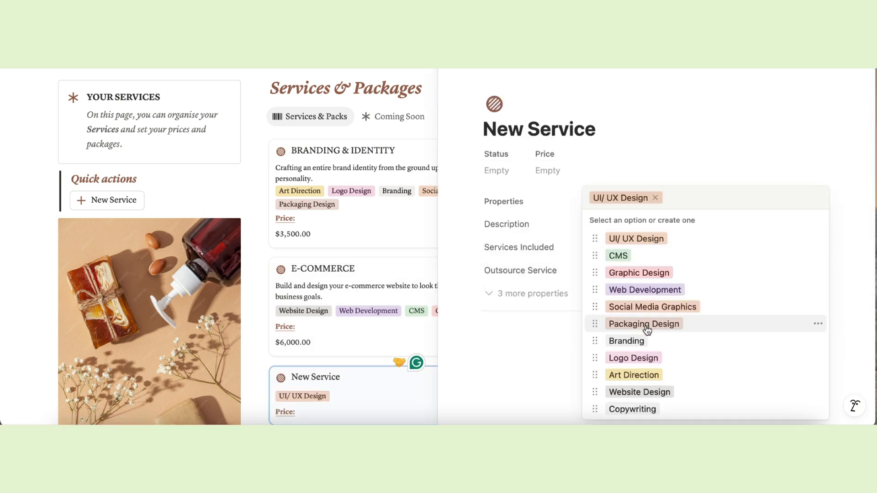
pyautogui.click(612, 357)
pyautogui.click(617, 392)
pyautogui.press('Escape')
pyautogui.press('Escape')
# - Delete the trial New Service card, leaving four packages
pyautogui.scroll(-3, 486, 319)
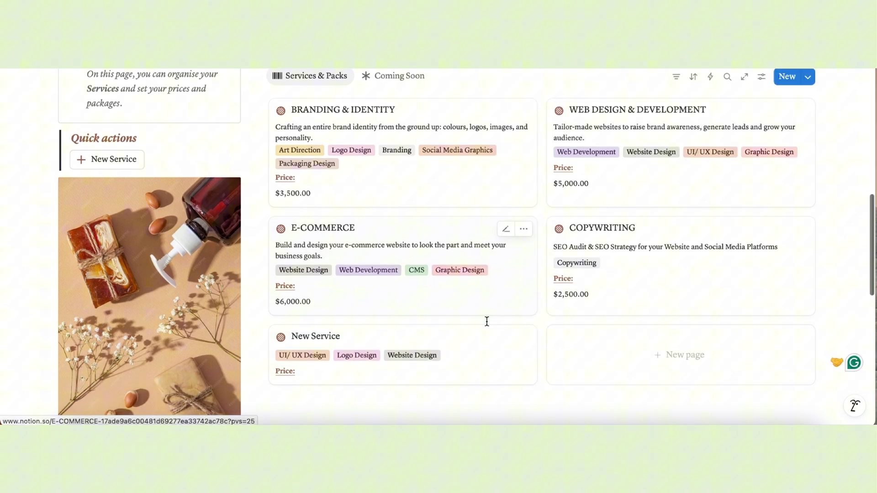
pyautogui.click(522, 243)
pyautogui.click(558, 353)
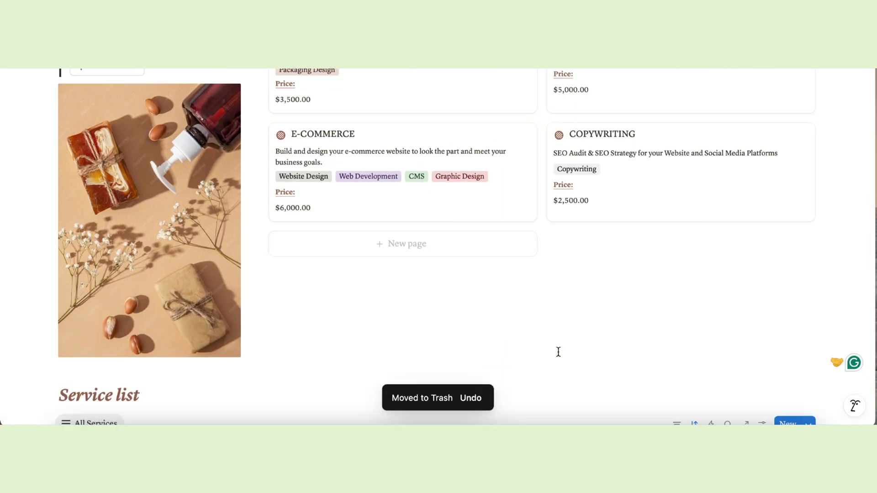
pyautogui.scroll(-8, 460, 378)
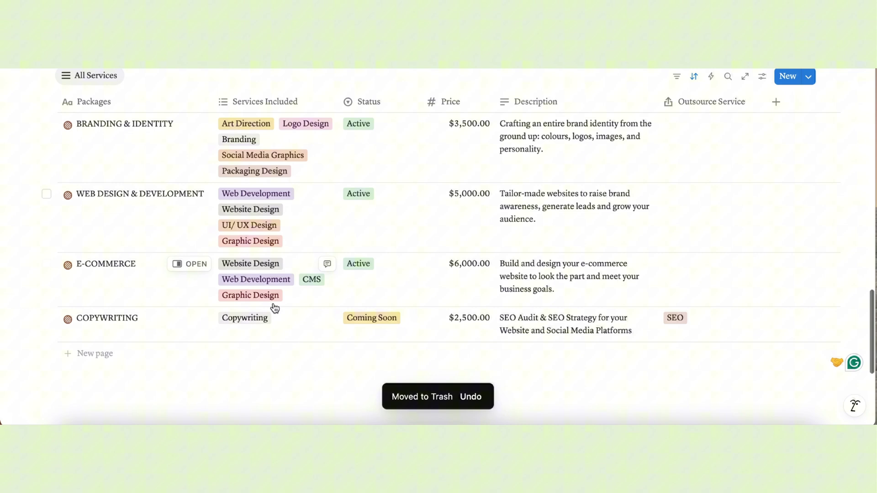
pyautogui.scroll(10, 433, 197)
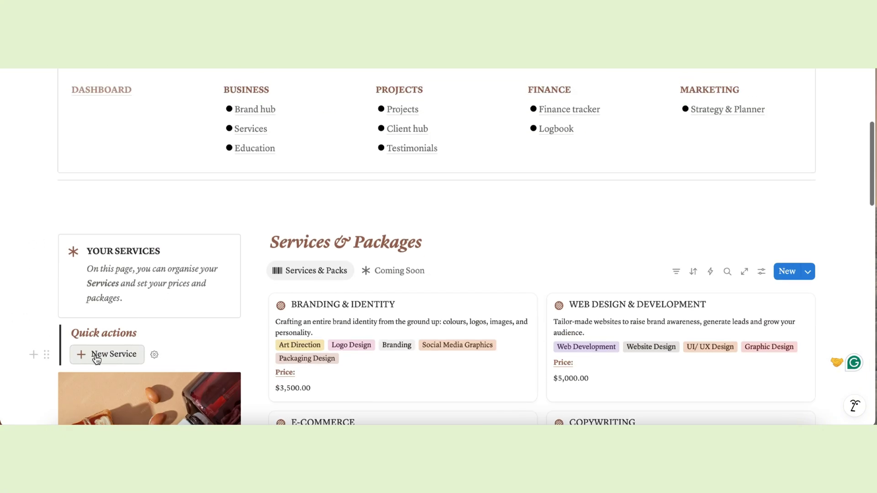
# - Open Education, view Completed then Active Courses, and scroll through the All Courses table
pyautogui.click(253, 150)
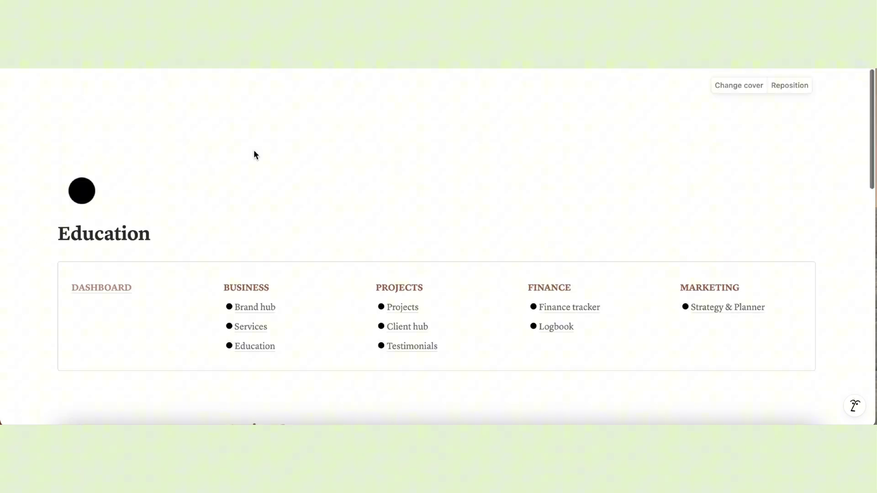
pyautogui.scroll(-7, 329, 137)
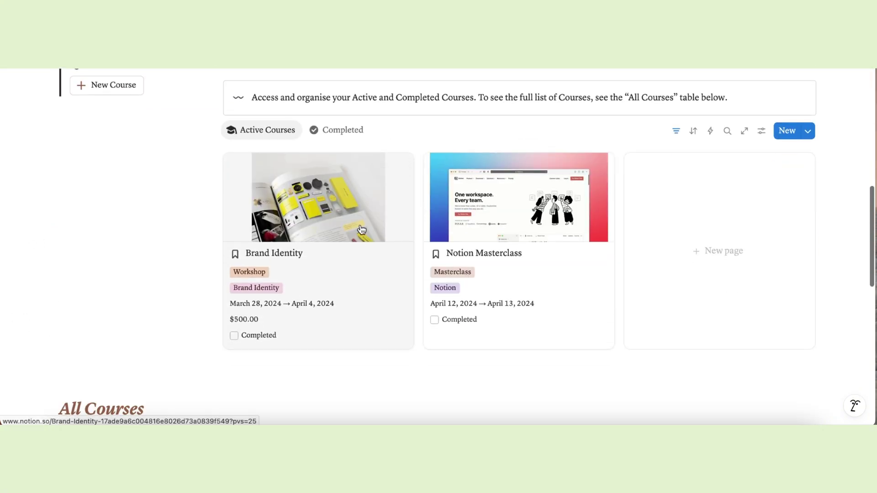
pyautogui.click(331, 135)
pyautogui.click(263, 135)
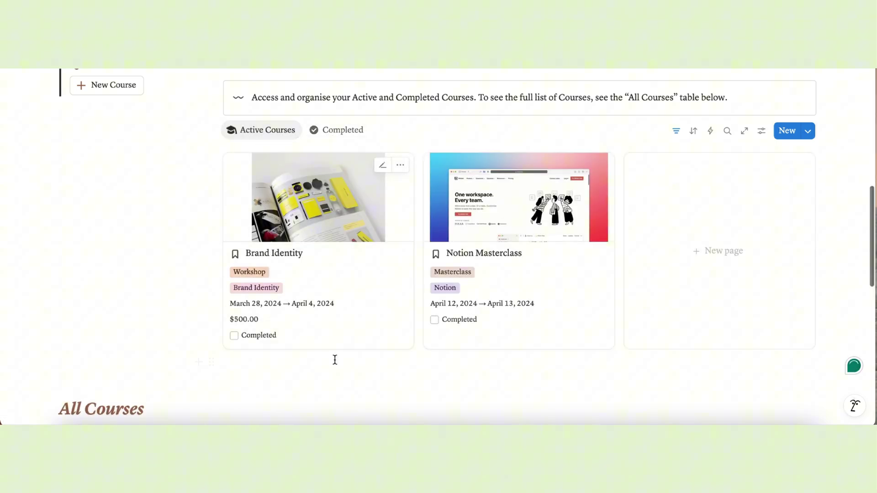
pyautogui.scroll(-6, 335, 360)
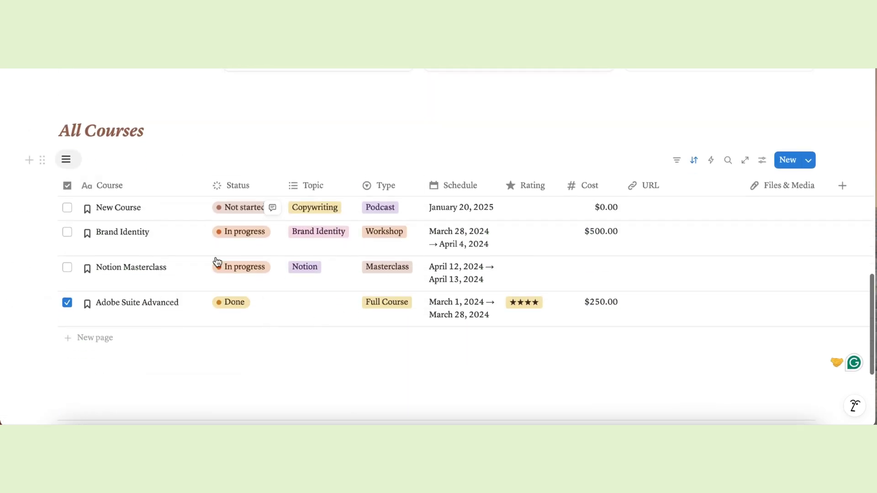
pyautogui.scroll(15, 342, 352)
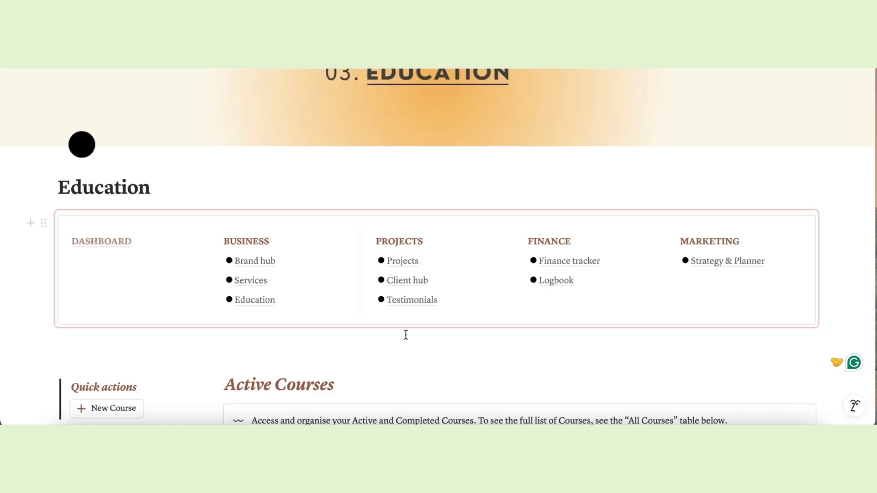
# - Open the Client Hub and look through the Moyo Yoga client's record
pyautogui.click(408, 281)
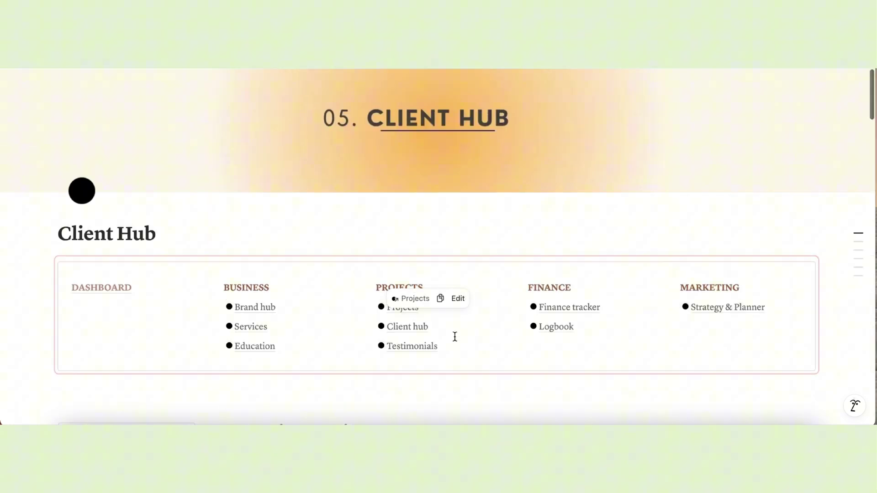
pyautogui.scroll(-10, 472, 390)
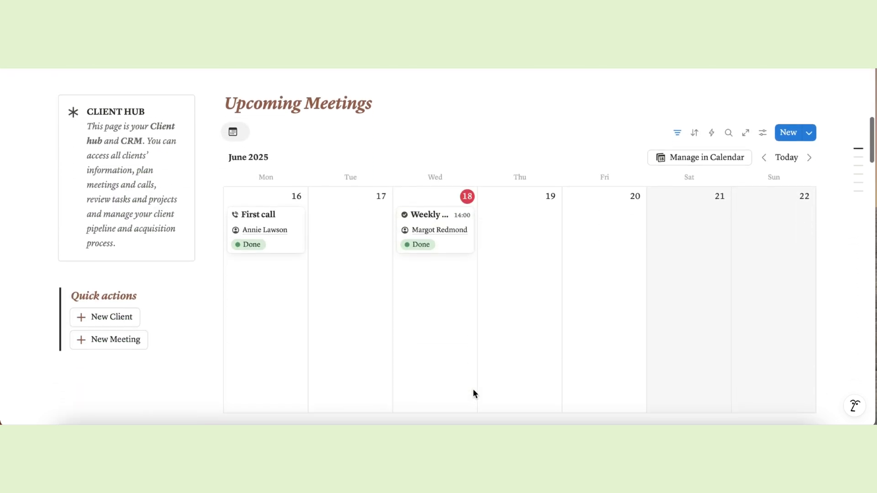
pyautogui.scroll(-10, 473, 393)
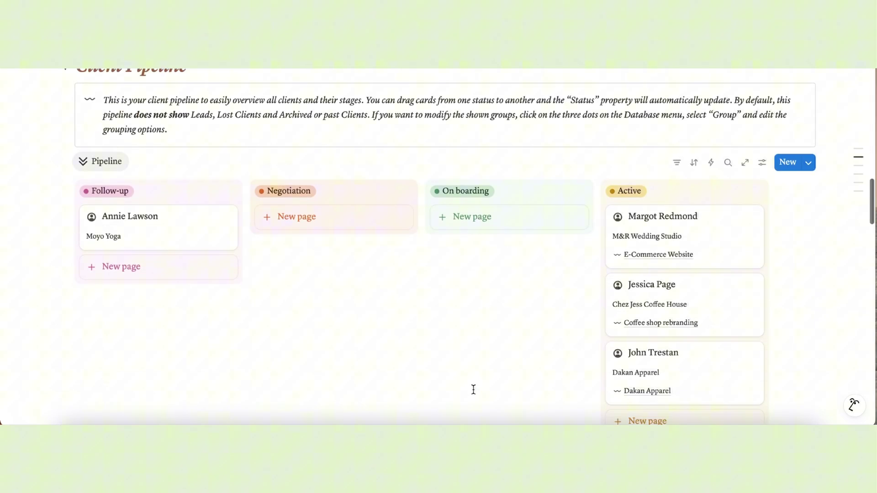
pyautogui.scroll(-15, 473, 389)
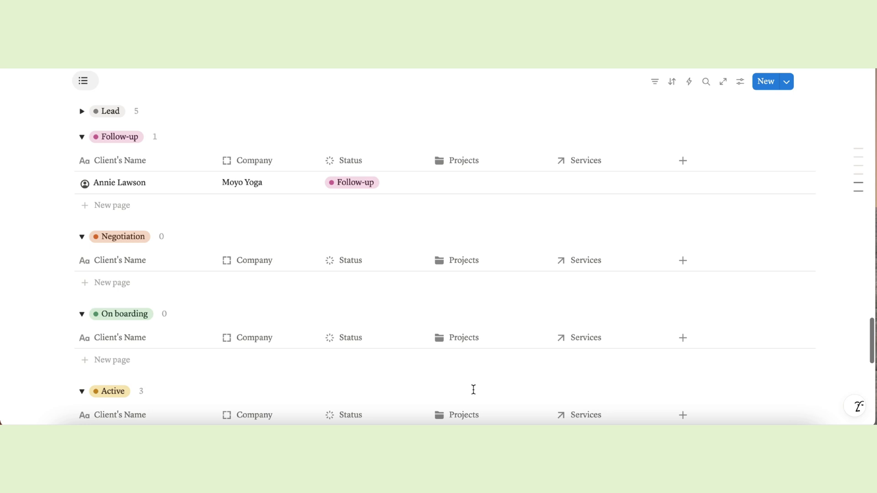
pyautogui.scroll(-3, 472, 389)
pyautogui.scroll(15, 473, 389)
pyautogui.click(205, 227)
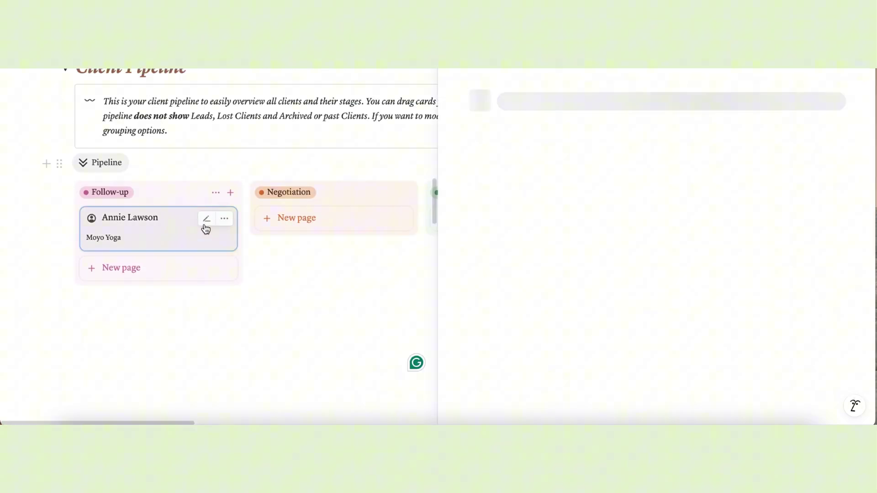
pyautogui.scroll(-6, 640, 289)
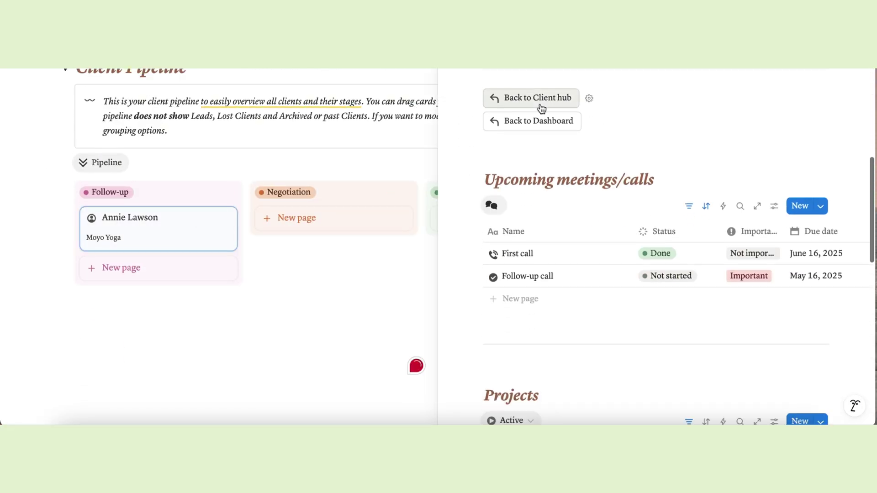
pyautogui.scroll(-8, 630, 346)
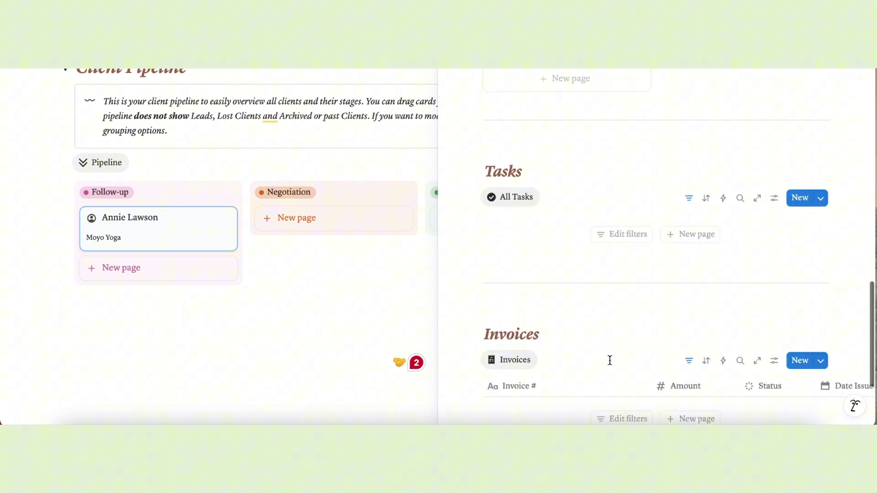
pyautogui.scroll(-3, 609, 360)
pyautogui.scroll(12, 610, 360)
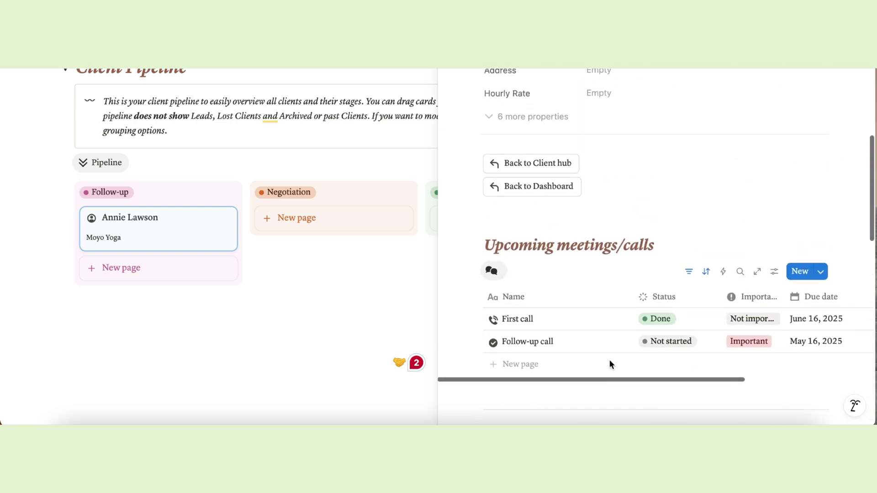
pyautogui.scroll(5, 609, 360)
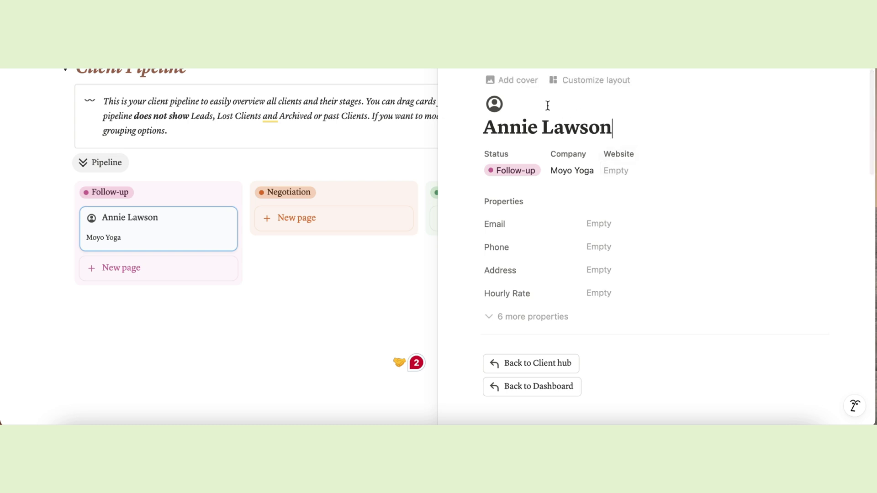
# - Drag the Moyo Yoga card from Follow-up into the Negotiation column
pyautogui.press('Escape')
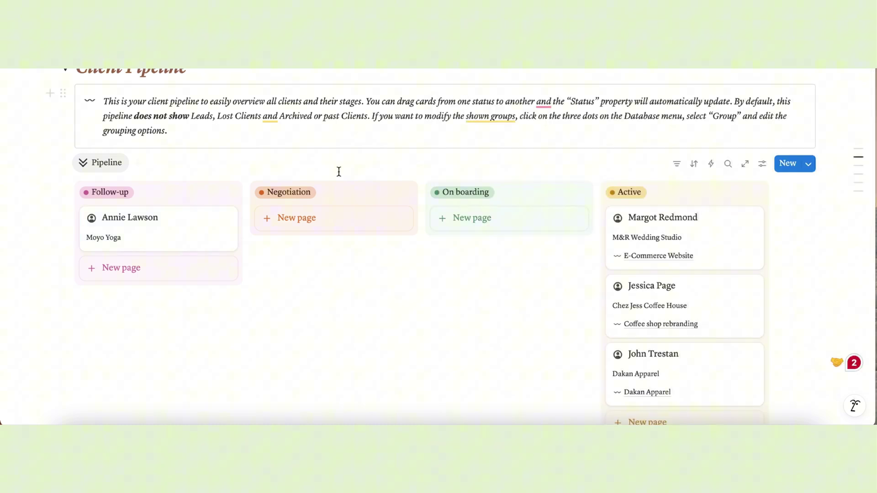
pyautogui.moveTo(137, 218); pyautogui.dragTo(315, 219)
pyautogui.scroll(-10, 556, 360)
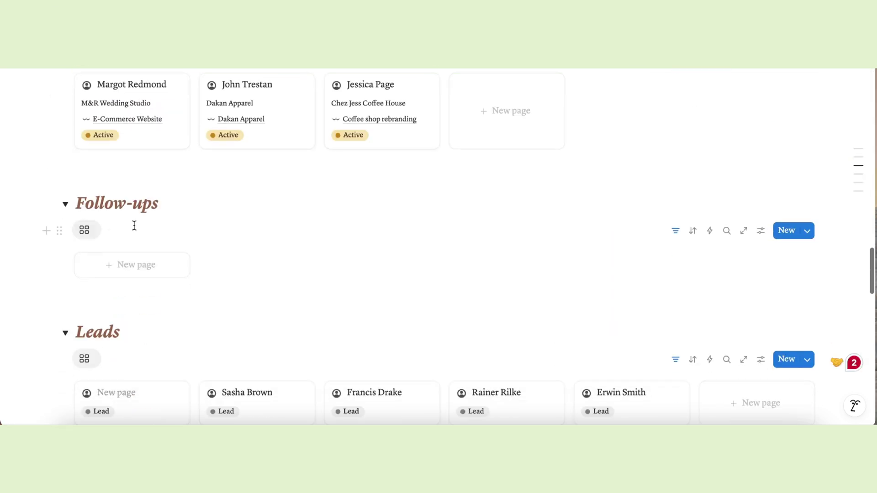
pyautogui.scroll(5, 425, 235)
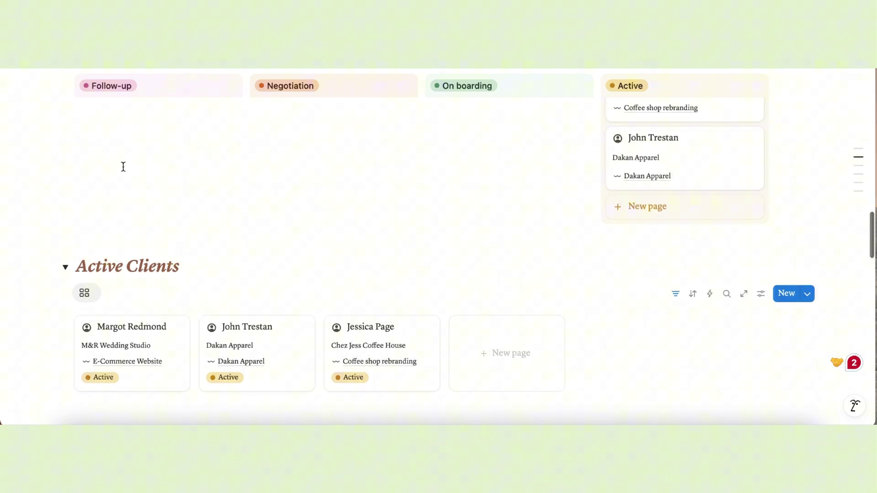
pyautogui.scroll(5, 146, 173)
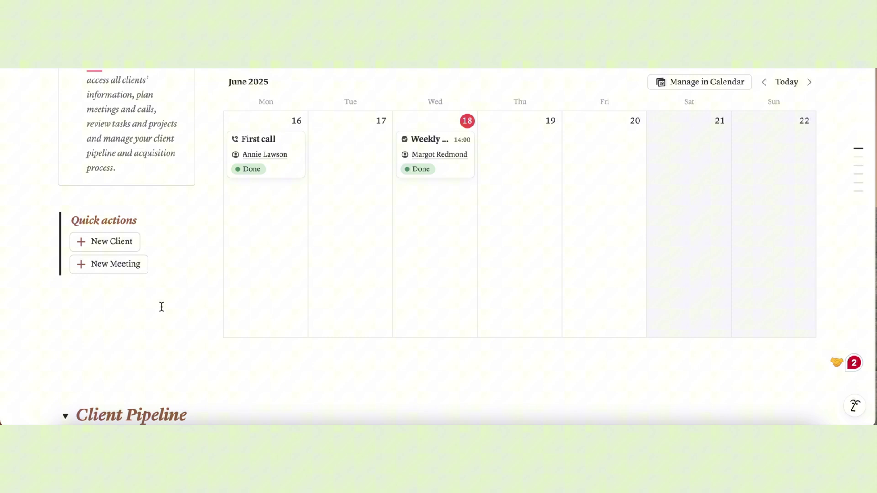
pyautogui.scroll(-10, 186, 368)
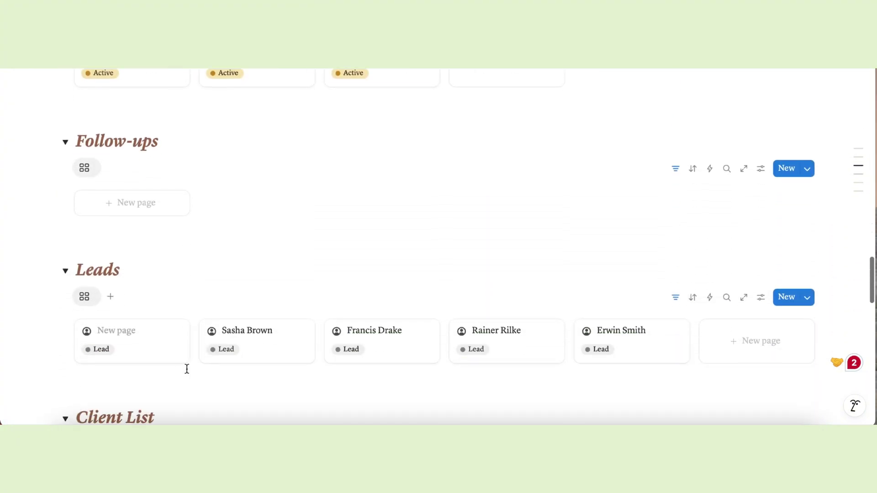
pyautogui.scroll(-3, 186, 368)
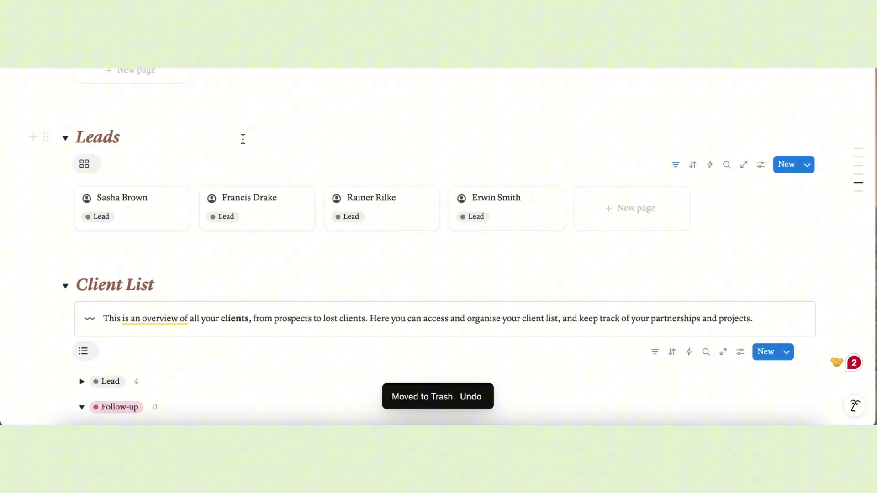
pyautogui.scroll(10, 242, 137)
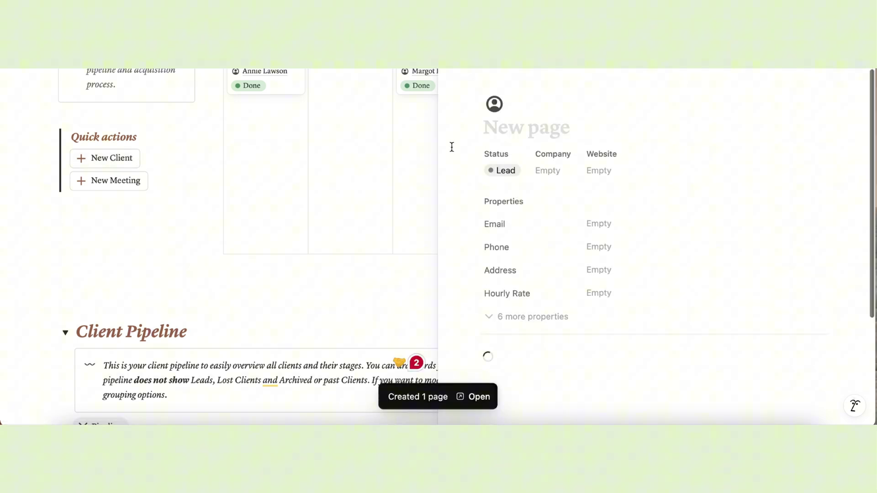
# - Title the new lead page with the client's name and set Company to 'Nirvana Yoga Centre'
pyautogui.write('Simone Smith')
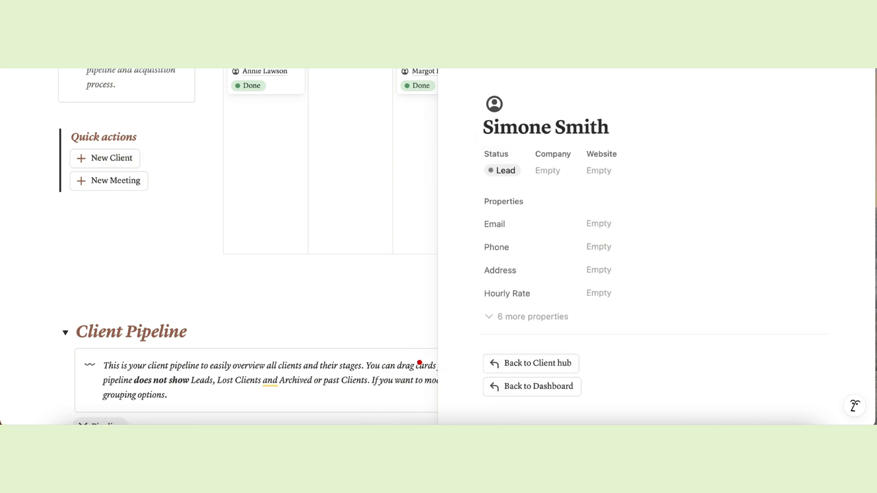
pyautogui.click(552, 170)
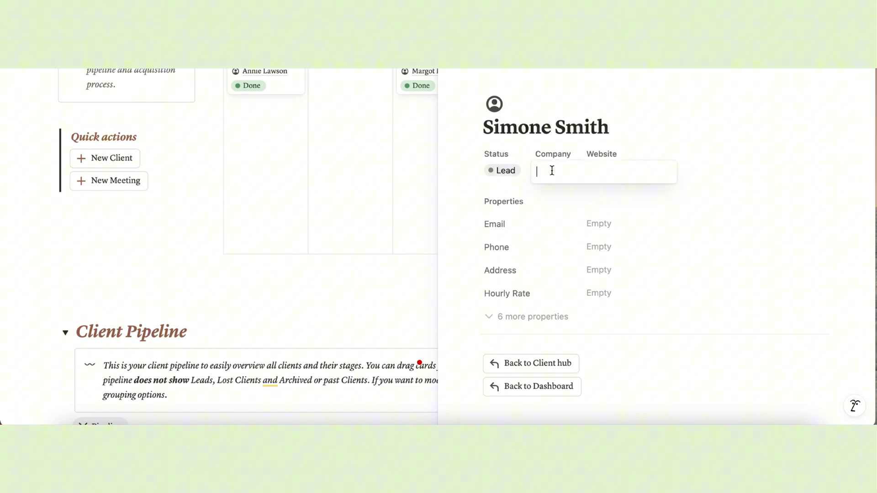
pyautogui.write('Nirvana Yoga Centre')
pyautogui.press('Return')
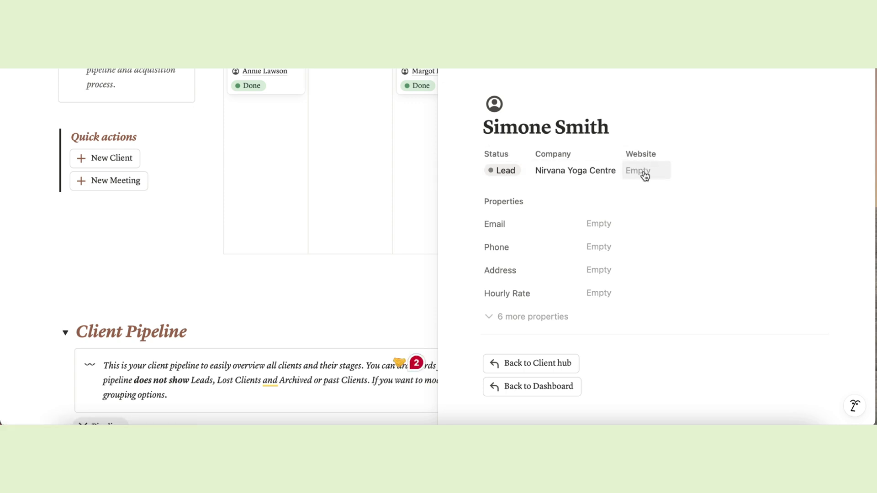
pyautogui.scroll(-5, 603, 274)
pyautogui.scroll(-3, 617, 301)
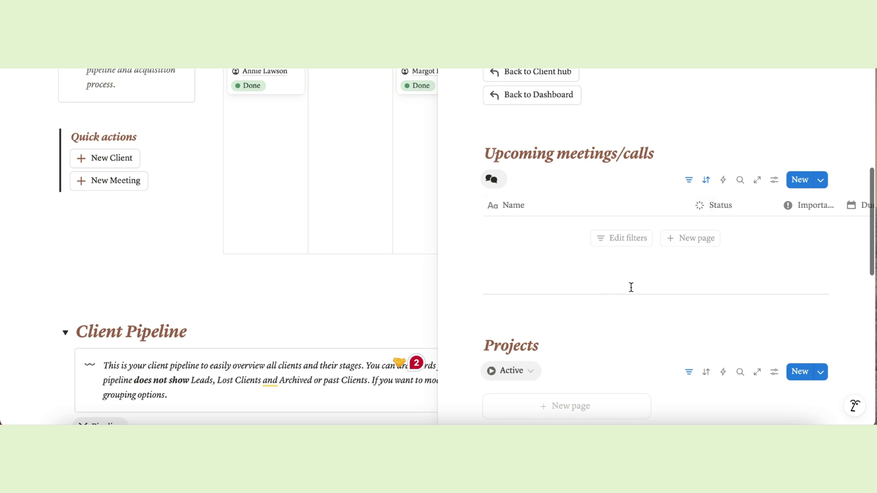
# - Add a 'Follow-up message' meeting row marked Important and due June 19
pyautogui.click(689, 243)
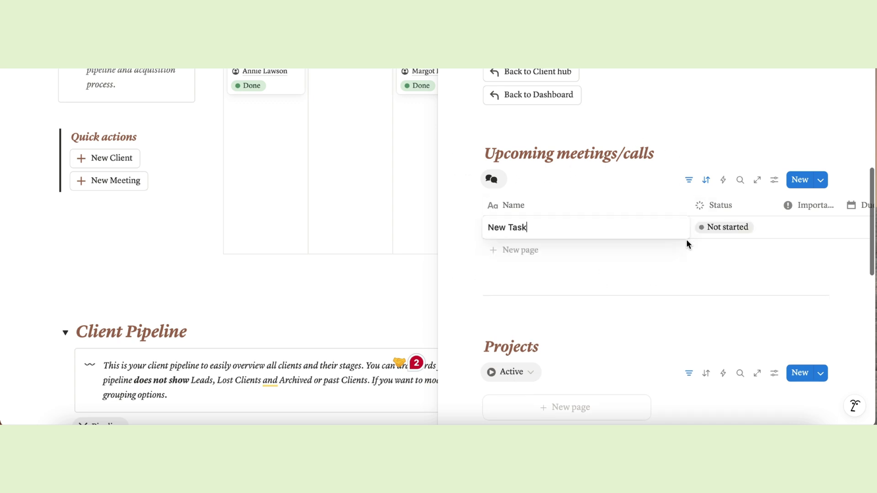
pyautogui.click(820, 180)
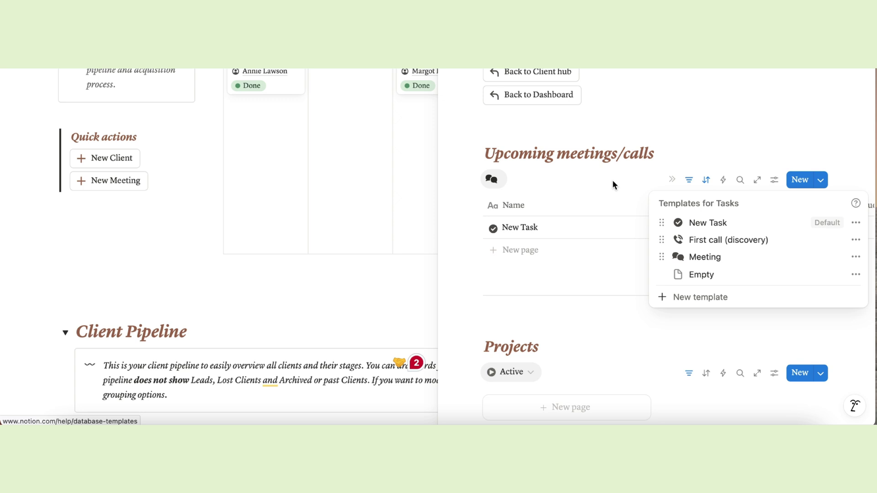
pyautogui.click(552, 229)
pyautogui.click(519, 223)
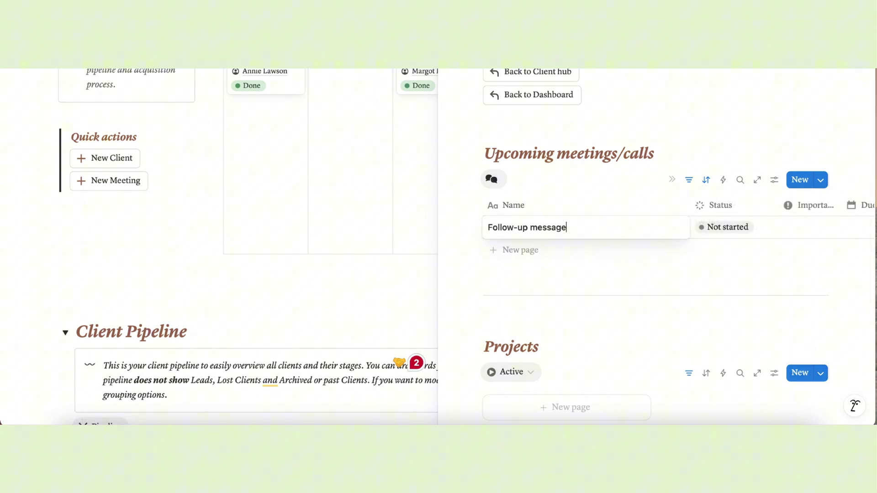
pyautogui.press('Escape')
pyautogui.click(803, 231)
pyautogui.click(716, 285)
pyautogui.hscroll(5, 742, 260)
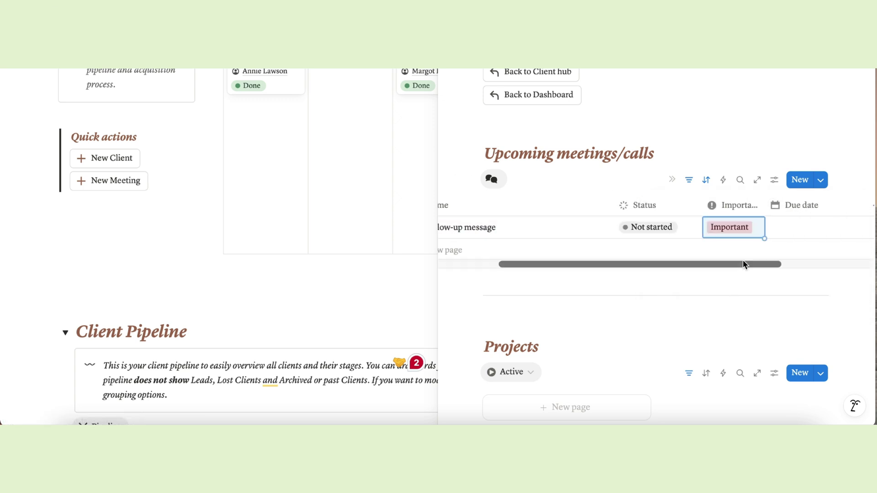
pyautogui.click(678, 228)
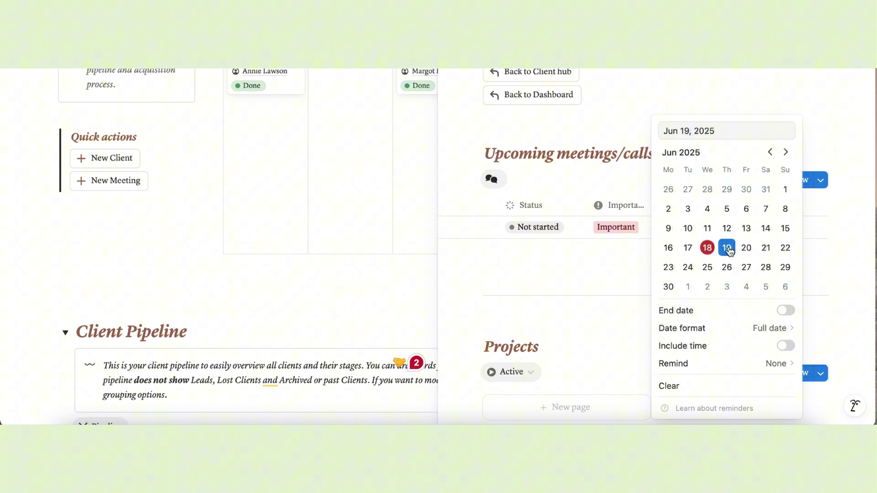
pyautogui.press('Escape')
# - Add another task row and open its New Task page beside the client page
pyautogui.click(524, 250)
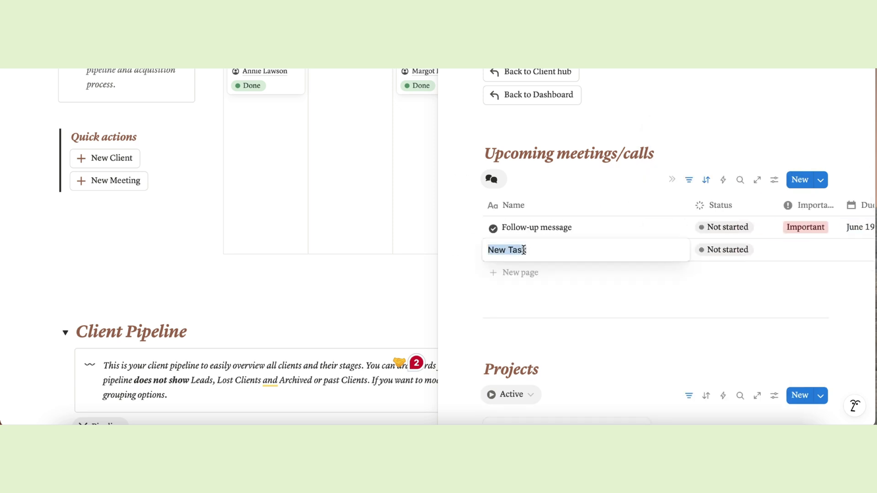
pyautogui.press('Escape')
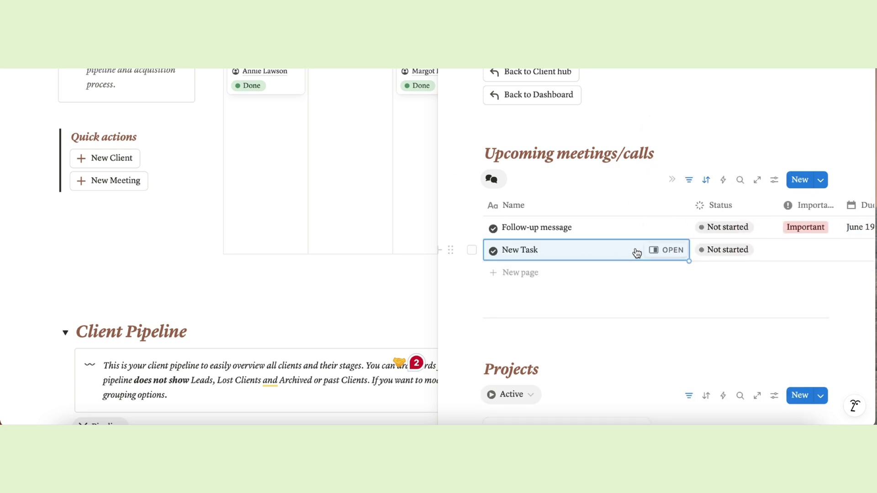
pyautogui.click(666, 250)
# - Apply the First call (discovery) template to the new task
pyautogui.scroll(-3, 697, 359)
pyautogui.scroll(-1, 698, 358)
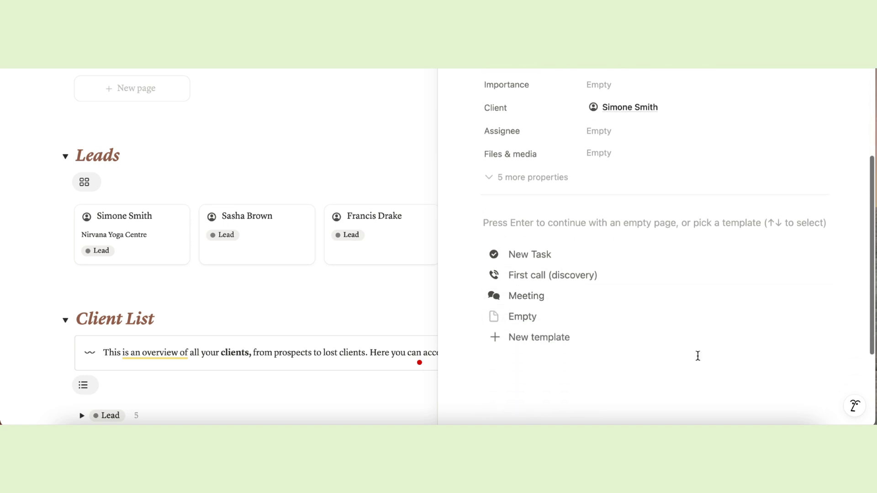
pyautogui.click(538, 276)
# - Set the task's due date to June 20, 2025 at 10:00 AM
pyautogui.scroll(5, 548, 229)
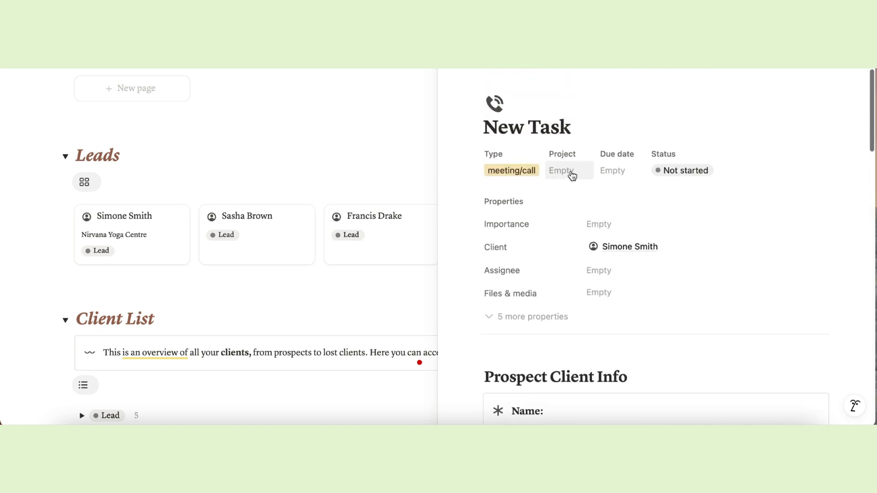
pyautogui.click(613, 172)
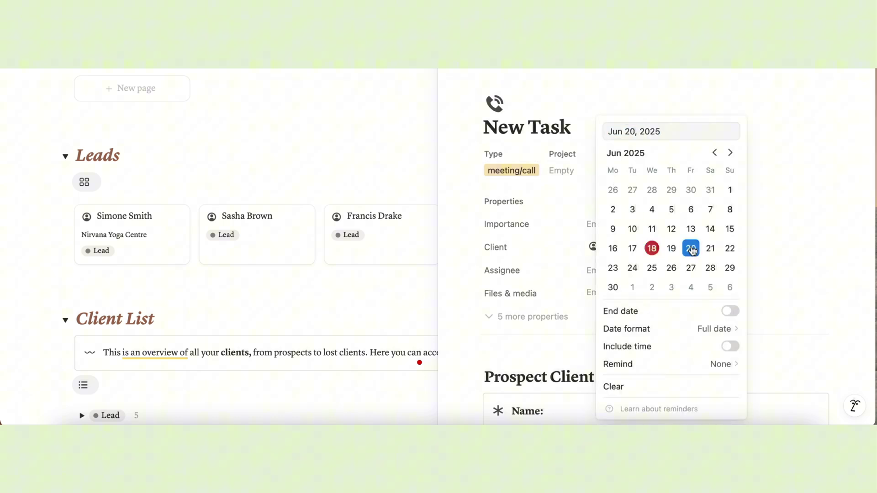
pyautogui.click(730, 346)
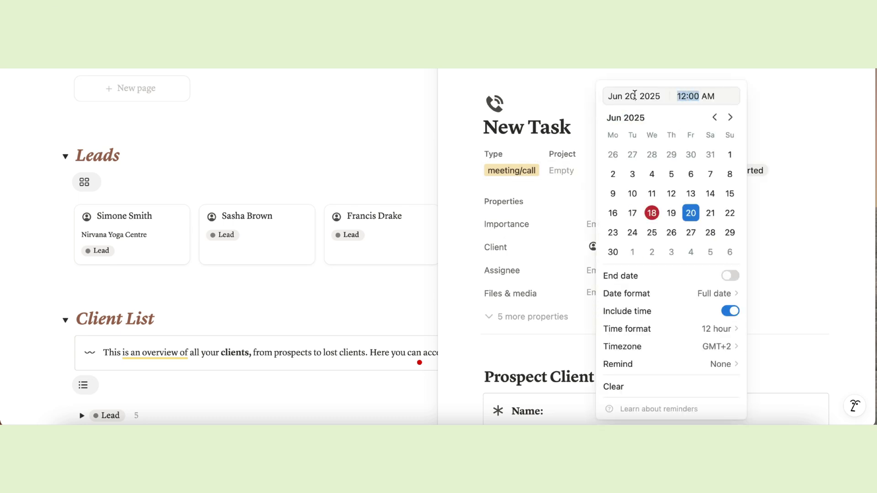
pyautogui.press('Return')
# - Review the task page and go to its linked client's page
pyautogui.scroll(-6, 752, 307)
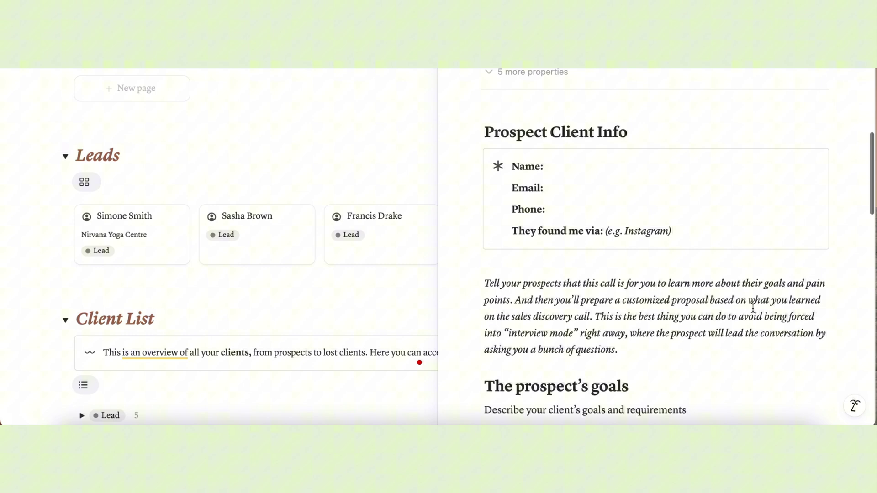
pyautogui.scroll(-5, 559, 272)
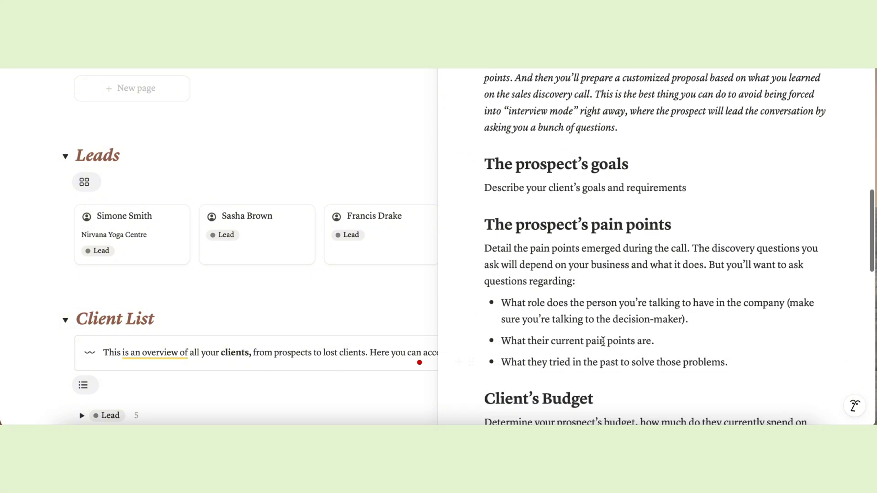
pyautogui.scroll(-3, 662, 366)
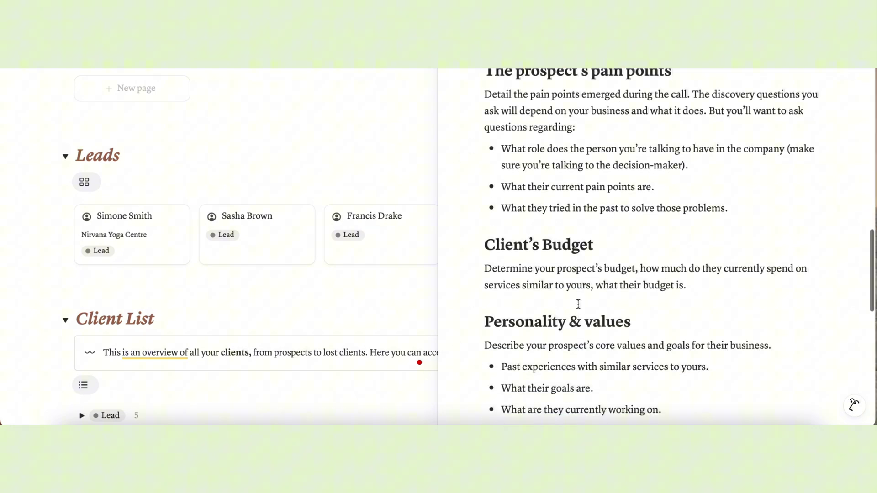
pyautogui.scroll(-9, 577, 304)
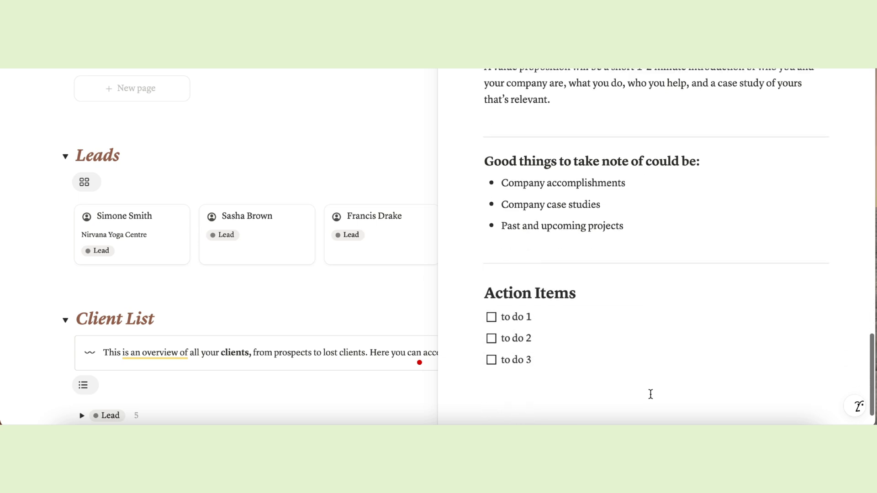
pyautogui.scroll(-1, 651, 394)
pyautogui.scroll(20, 575, 310)
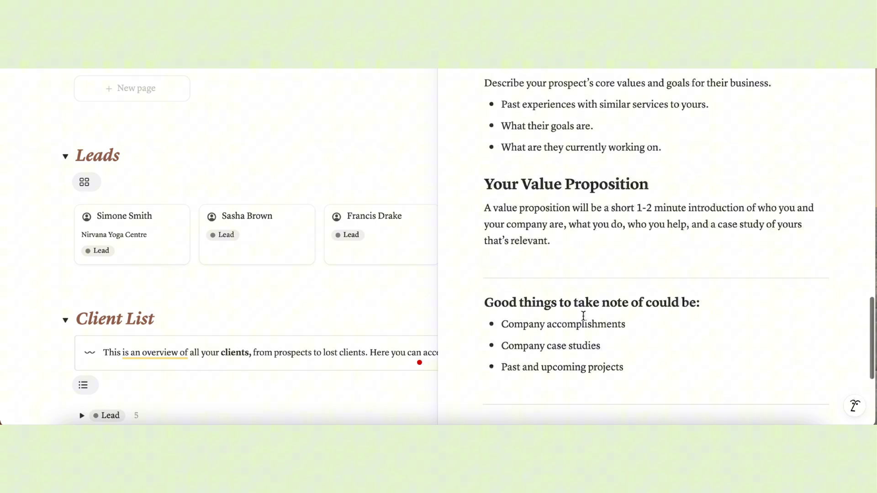
pyautogui.scroll(2, 583, 316)
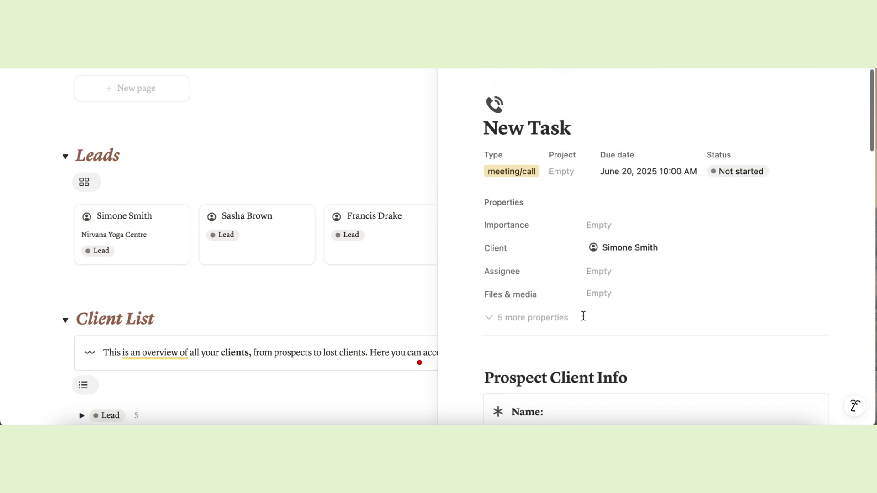
pyautogui.click(623, 249)
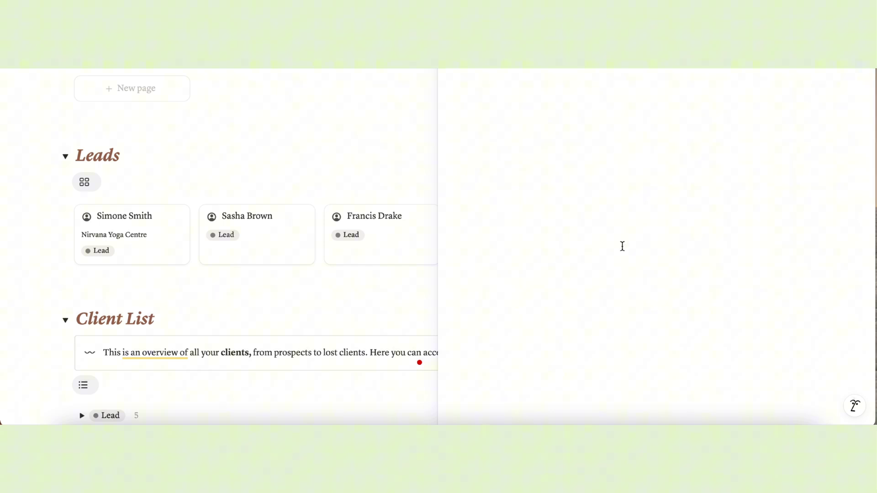
# - Check the June 19 follow-up and June 20 first call under Upcoming meetings, then close the client peek
pyautogui.scroll(-6, 650, 370)
pyautogui.scroll(-2, 651, 370)
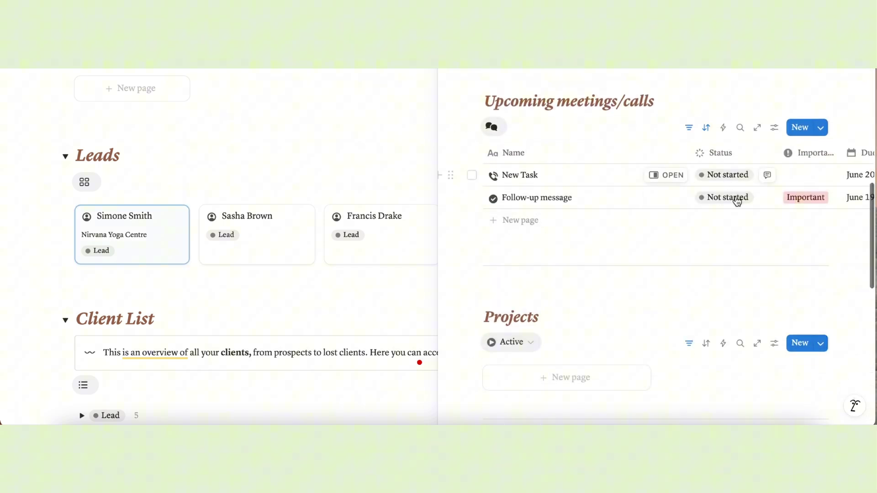
pyautogui.hscroll(5, 736, 207)
pyautogui.scroll(-4, 687, 340)
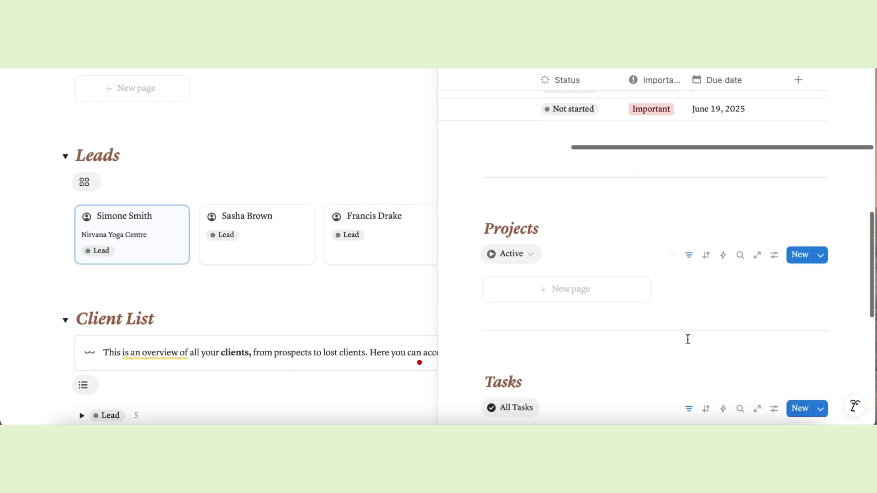
pyautogui.scroll(-4, 687, 340)
pyautogui.scroll(15, 687, 343)
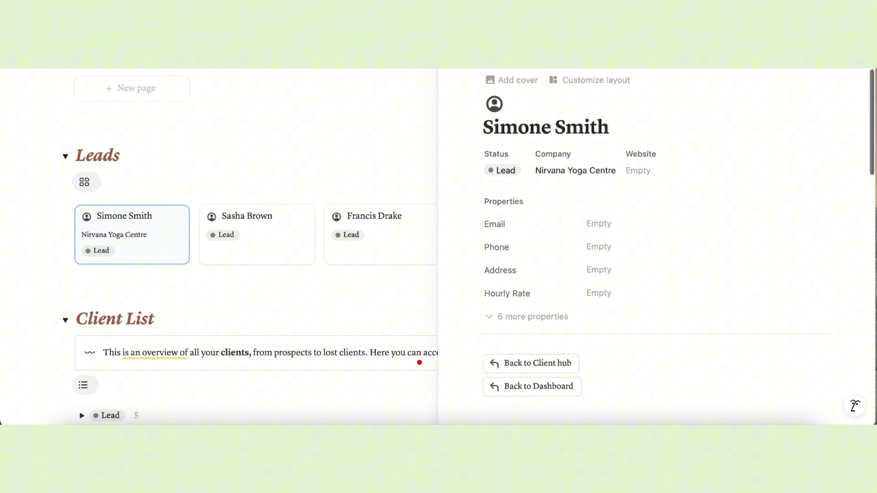
pyautogui.click(419, 362)
pyautogui.scroll(10, 388, 136)
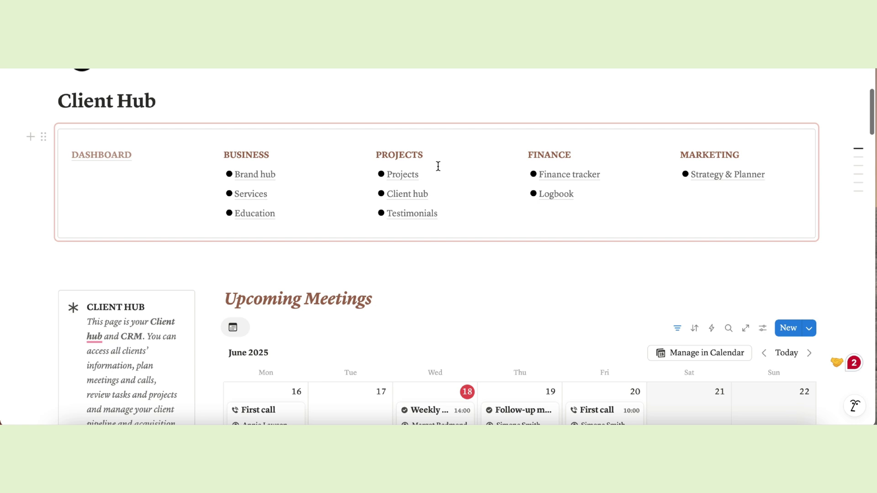
# - Open Projects and view the By Client, Archived and All Projects boards
pyautogui.click(403, 177)
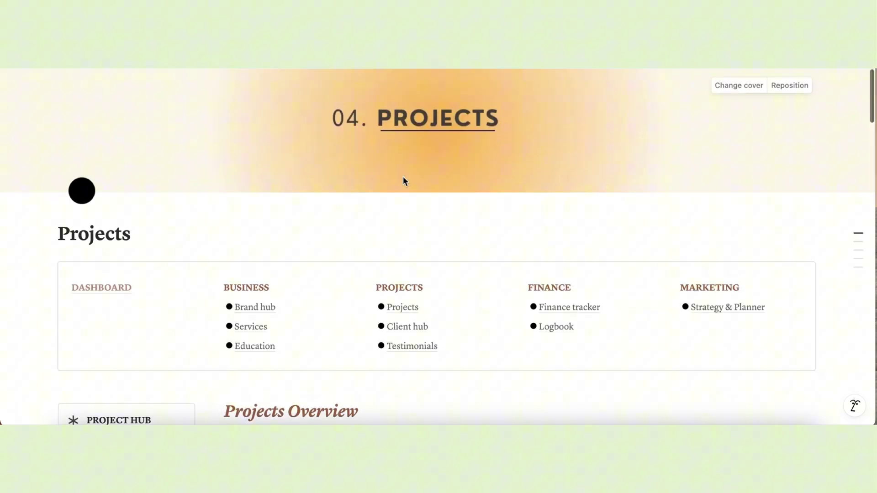
pyautogui.scroll(-7, 482, 394)
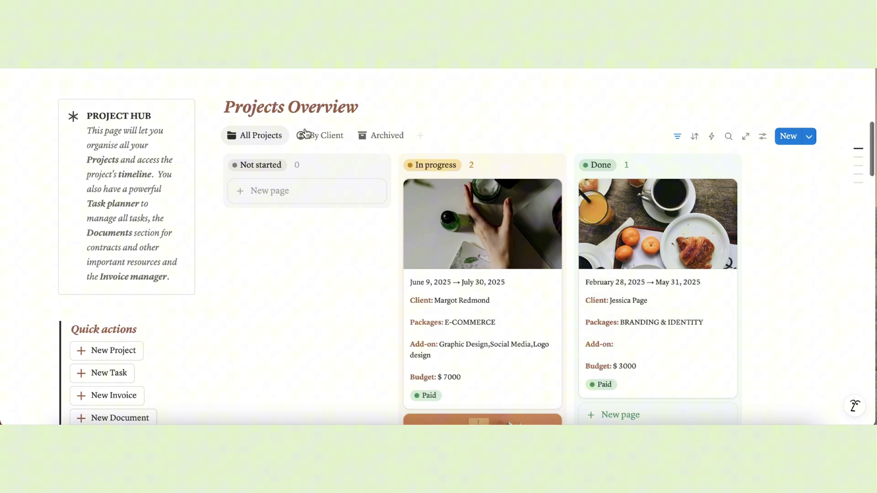
pyautogui.click(322, 140)
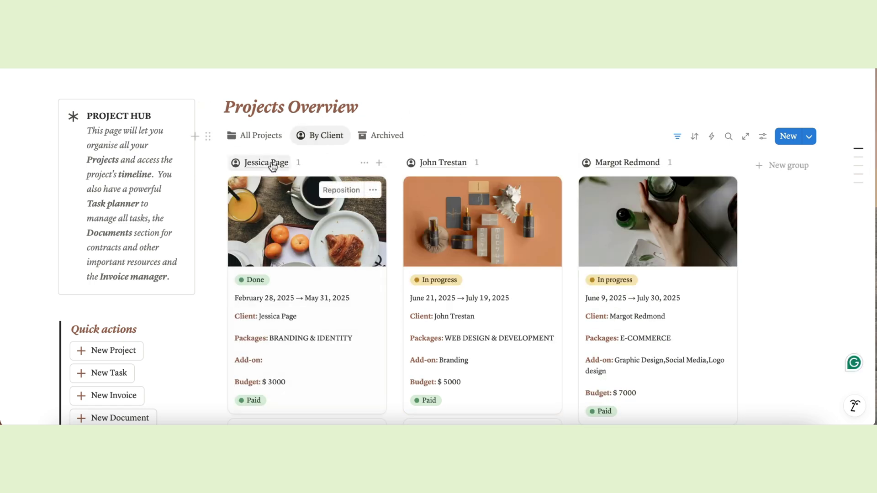
pyautogui.click(389, 137)
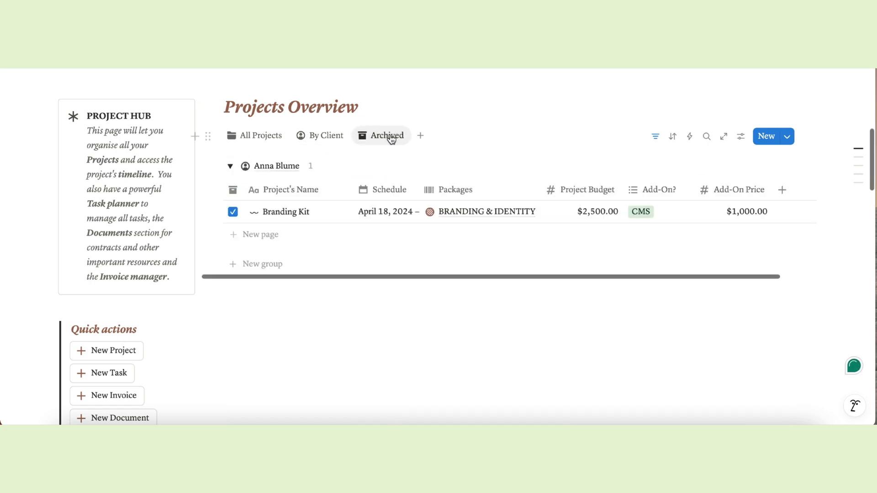
pyautogui.click(256, 133)
# - Open the E-Commerce Website project in the side peek, review its invoices and Documents, then close it
pyautogui.scroll(-10, 312, 357)
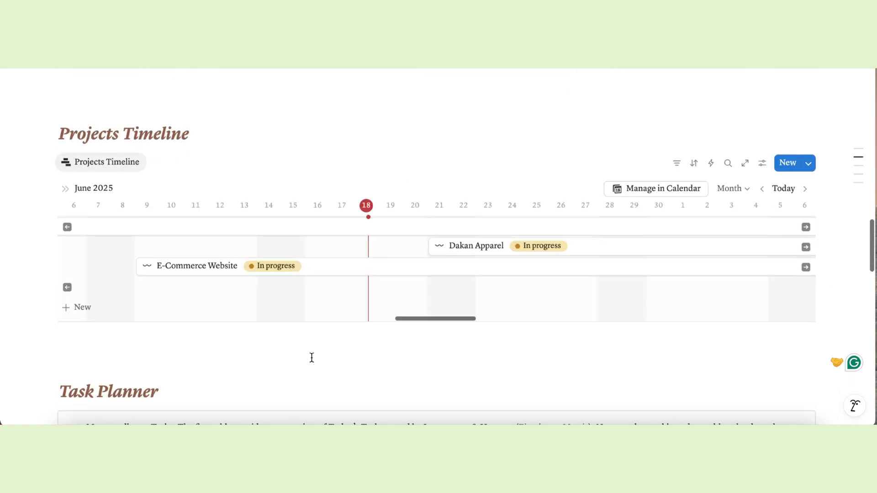
pyautogui.hscroll(5, 315, 236)
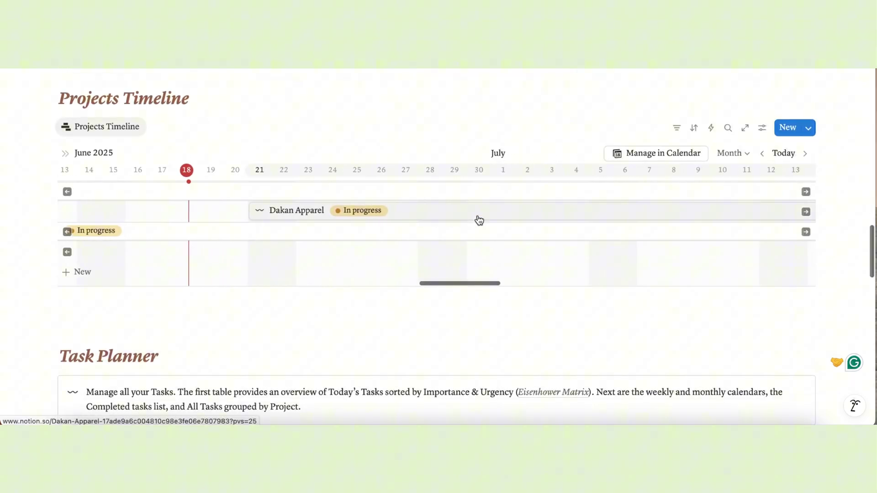
pyautogui.hscroll(-6, 478, 219)
pyautogui.scroll(-1, 312, 215)
pyautogui.click(312, 216)
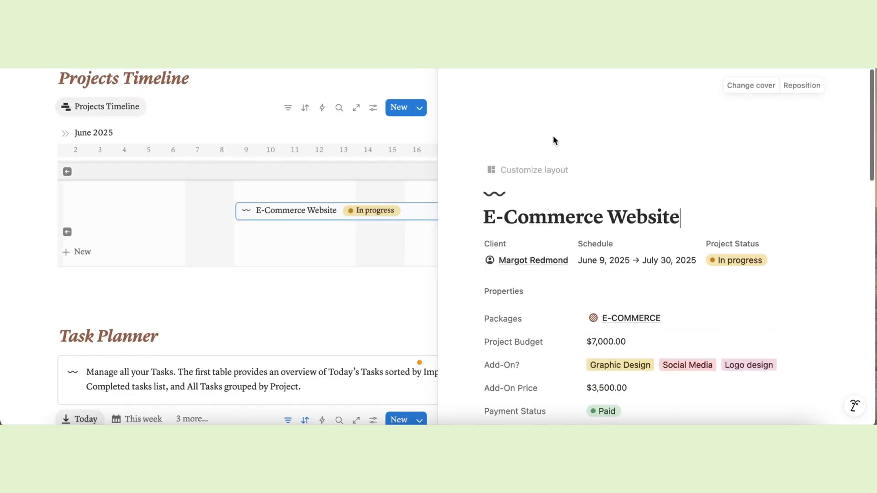
pyautogui.scroll(-3, 659, 367)
pyautogui.scroll(-5, 659, 368)
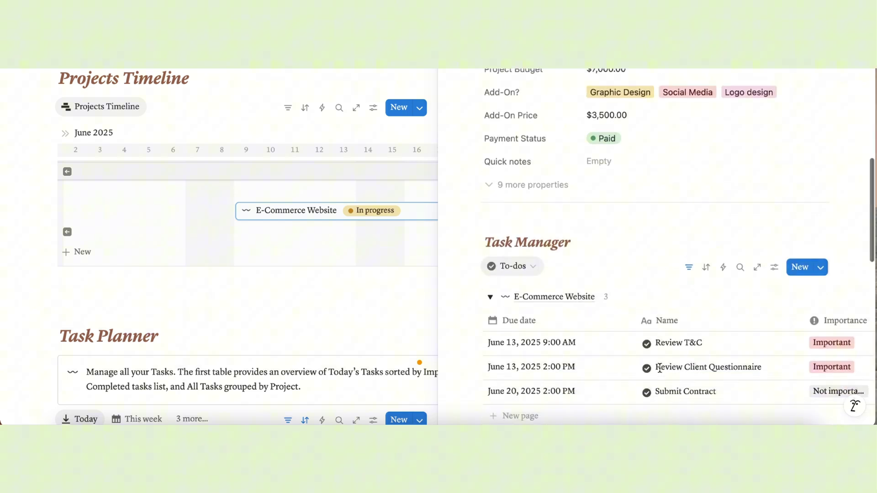
pyautogui.scroll(-6, 641, 392)
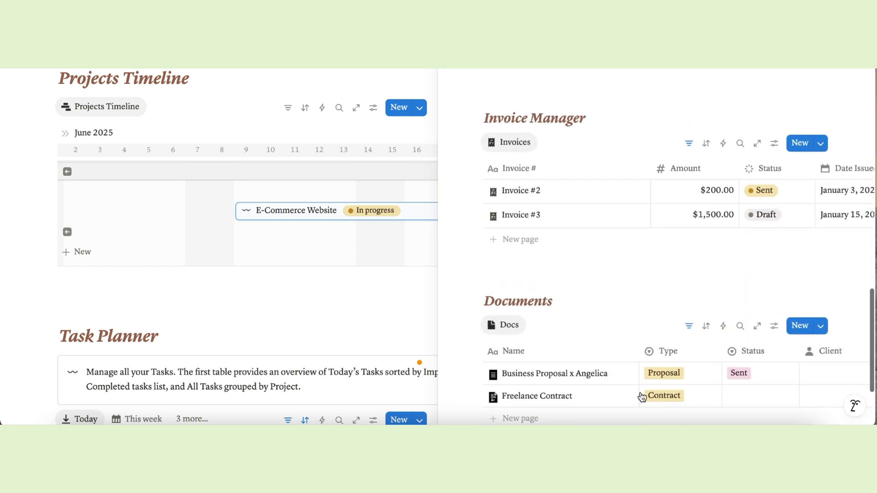
pyautogui.scroll(-3, 623, 320)
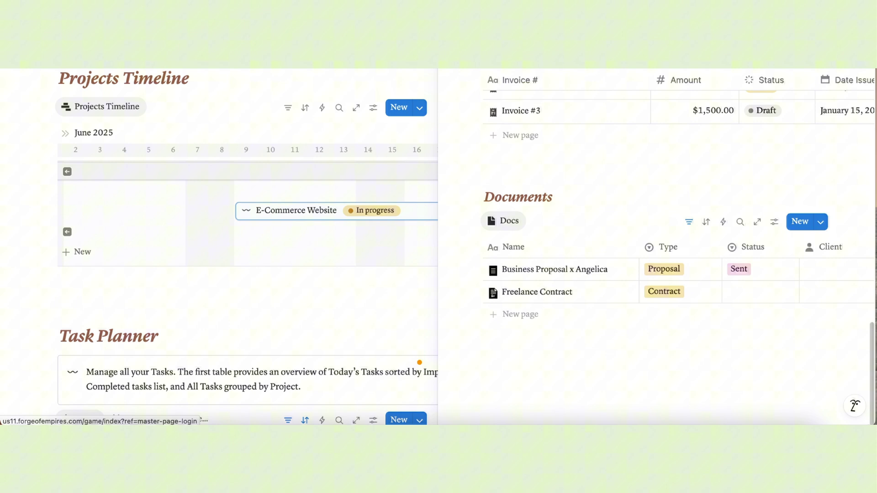
pyautogui.press('Escape')
# - Look through This week, This month and Completed views, ending on All Tasks grouped by project
pyautogui.scroll(-5, 328, 261)
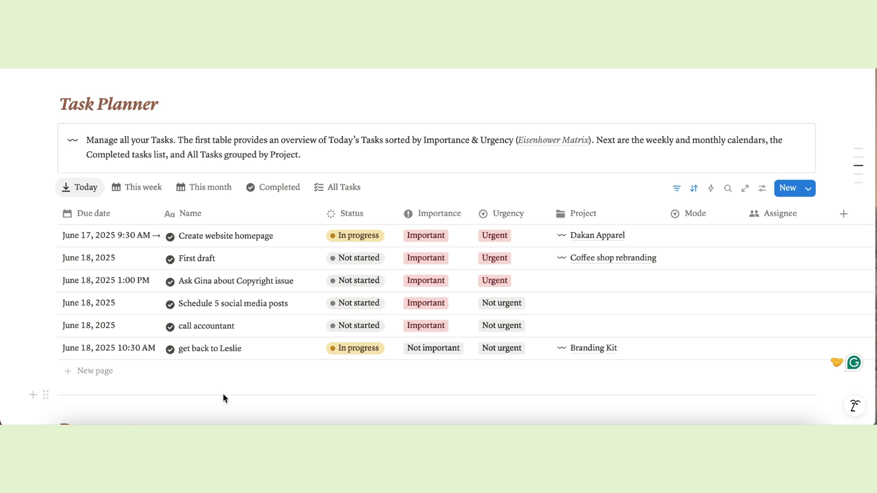
pyautogui.click(143, 187)
pyautogui.scroll(-3, 196, 366)
pyautogui.scroll(1, 196, 366)
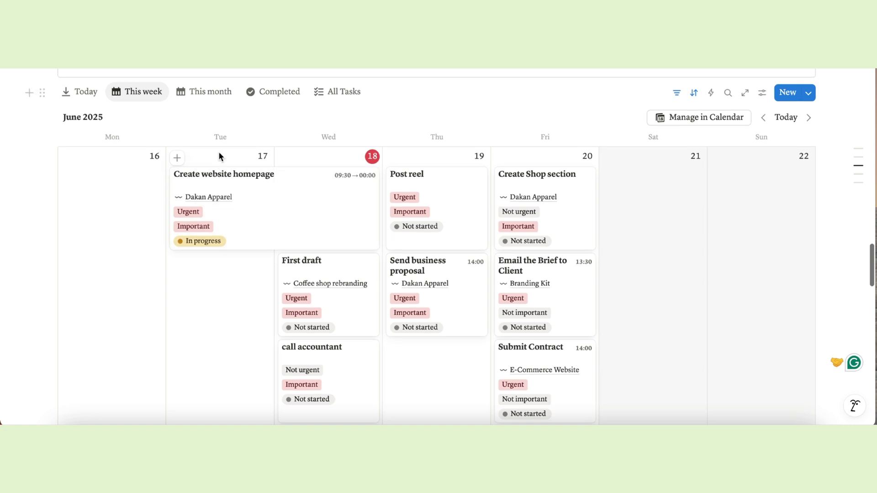
pyautogui.click(223, 97)
pyautogui.scroll(-3, 407, 339)
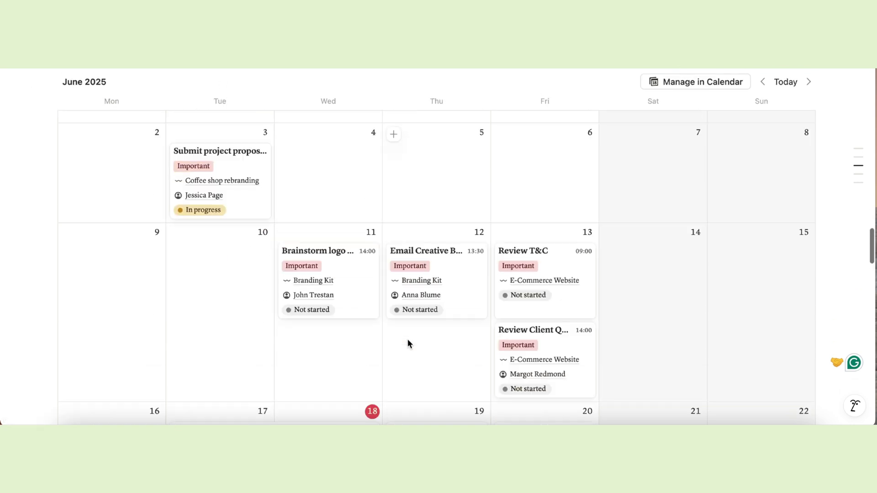
pyautogui.scroll(3, 333, 273)
pyautogui.click(292, 89)
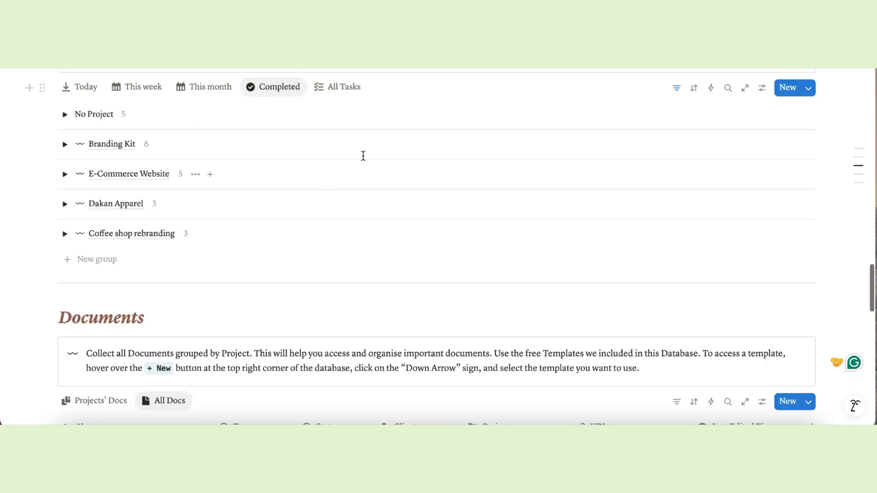
pyautogui.click(351, 94)
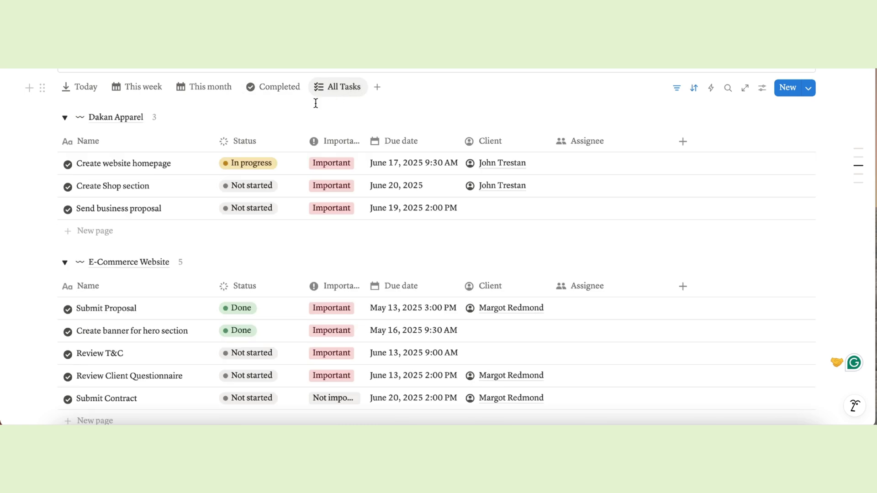
# - Collapse the E-Commerce Website group and create a Not started project titled 'Nirvana Yoga Visual Identity'
pyautogui.click(64, 264)
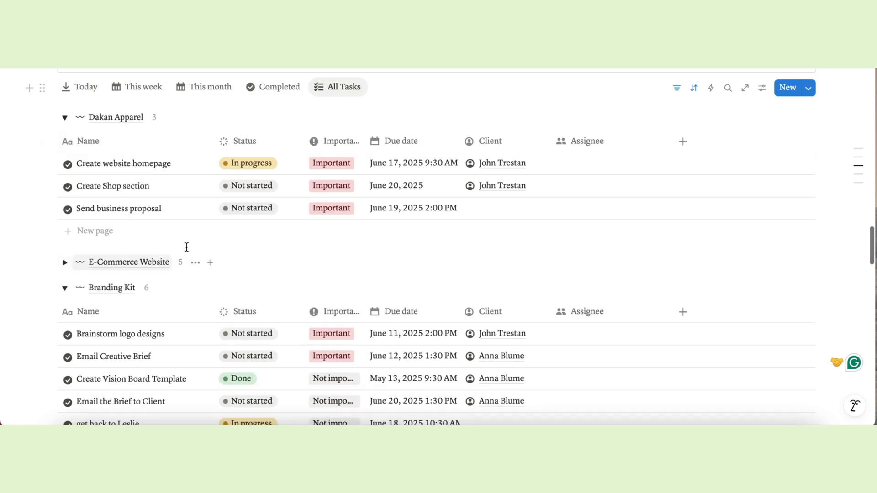
pyautogui.scroll(3, 209, 245)
pyautogui.scroll(-15, 208, 239)
pyautogui.scroll(1, 208, 239)
pyautogui.scroll(12, 208, 239)
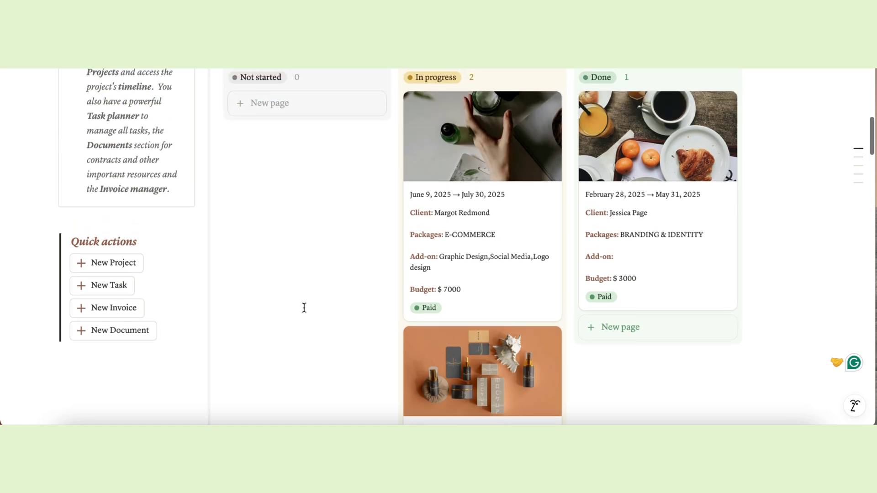
pyautogui.scroll(1, 319, 283)
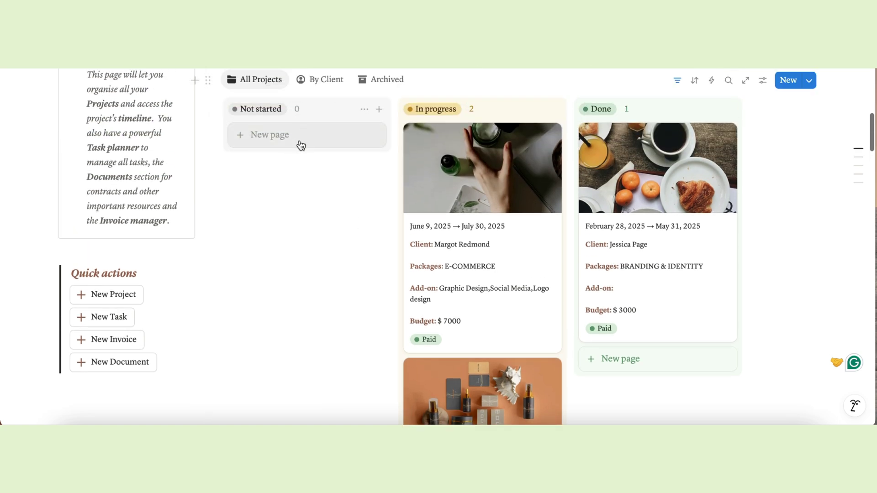
pyautogui.click(122, 297)
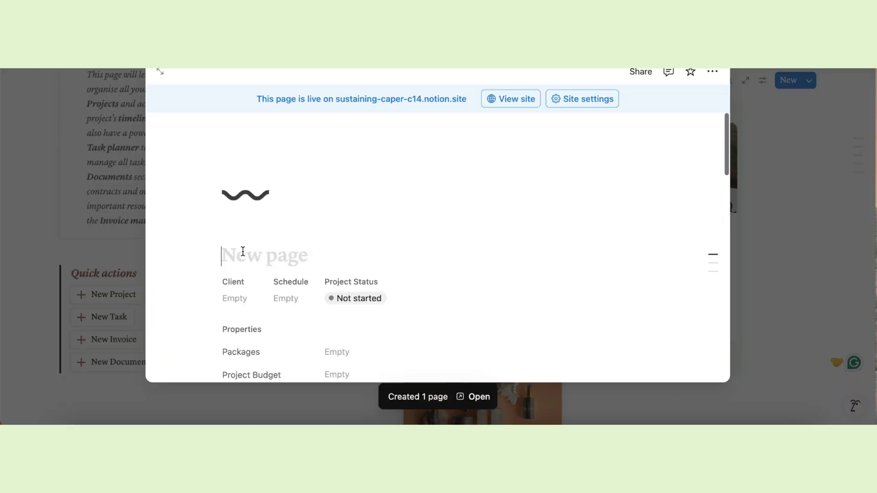
pyautogui.write('Nirvana Yoga Visual Identity')
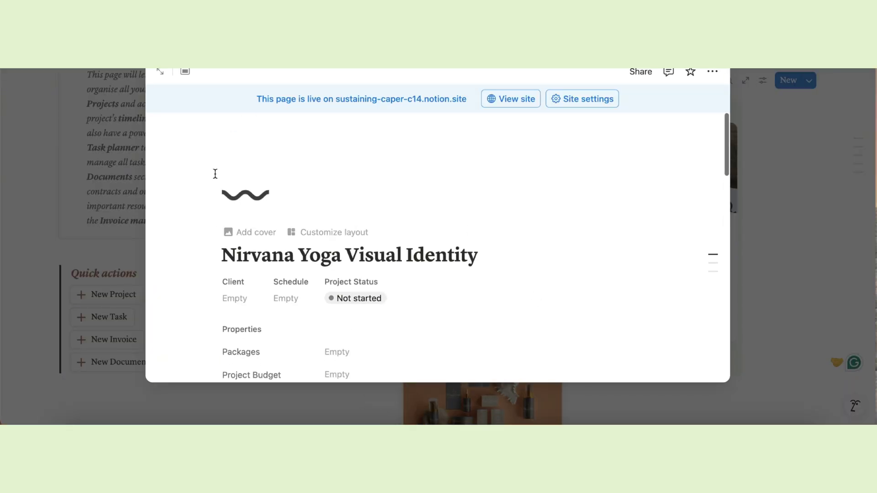
# - Add a black-and-white Unsplash yoga photo as the page cover
pyautogui.click(257, 233)
pyautogui.click(578, 132)
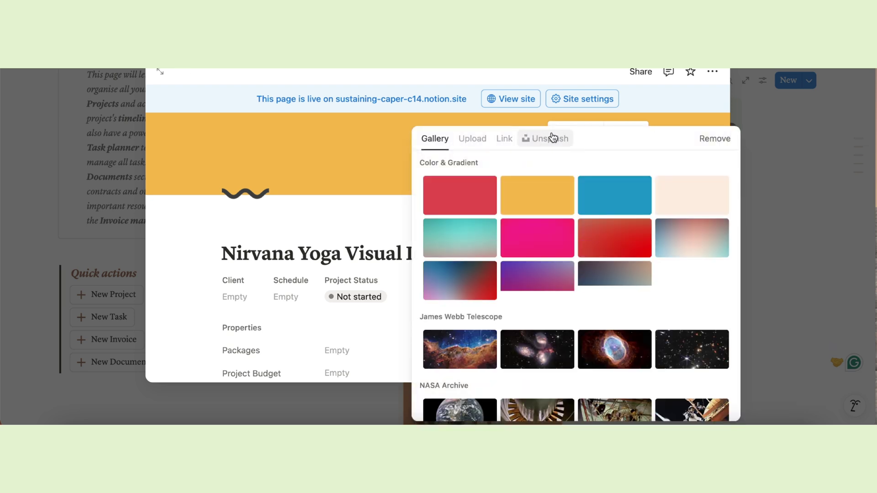
pyautogui.click(548, 138)
pyautogui.write('yoga')
pyautogui.click(691, 269)
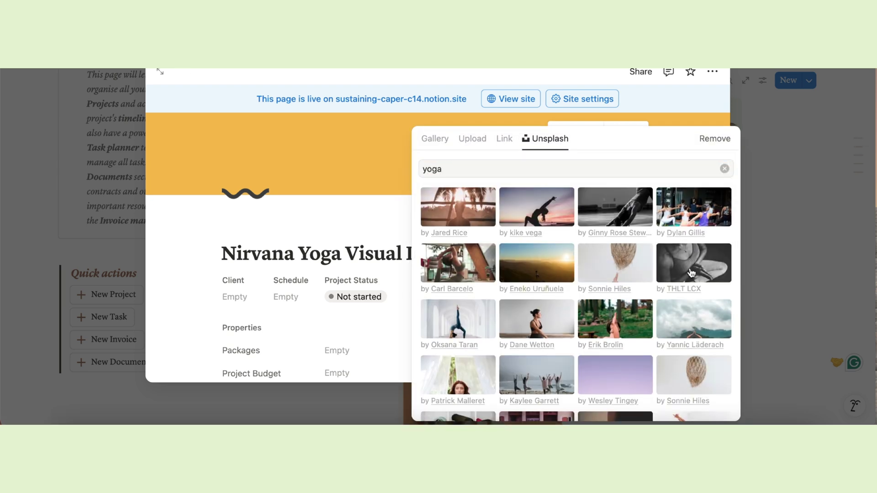
pyautogui.click(177, 244)
# - Link the client to the new project
pyautogui.scroll(-3, 532, 355)
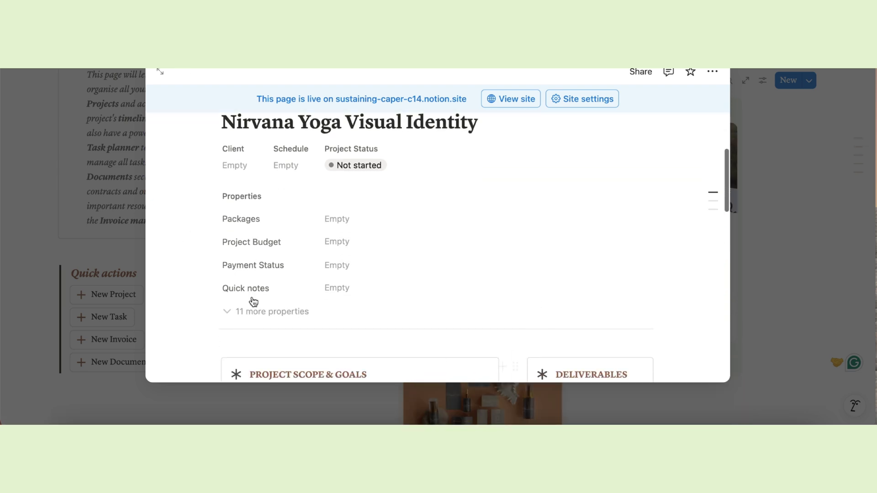
pyautogui.click(234, 166)
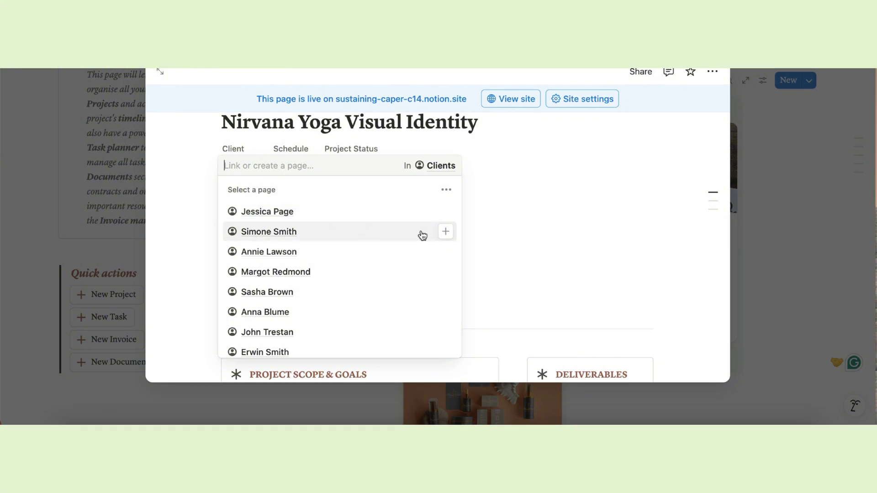
pyautogui.click(446, 232)
pyautogui.click(153, 243)
# - Set the schedule date to July 21, 2025 with a time included
pyautogui.click(314, 165)
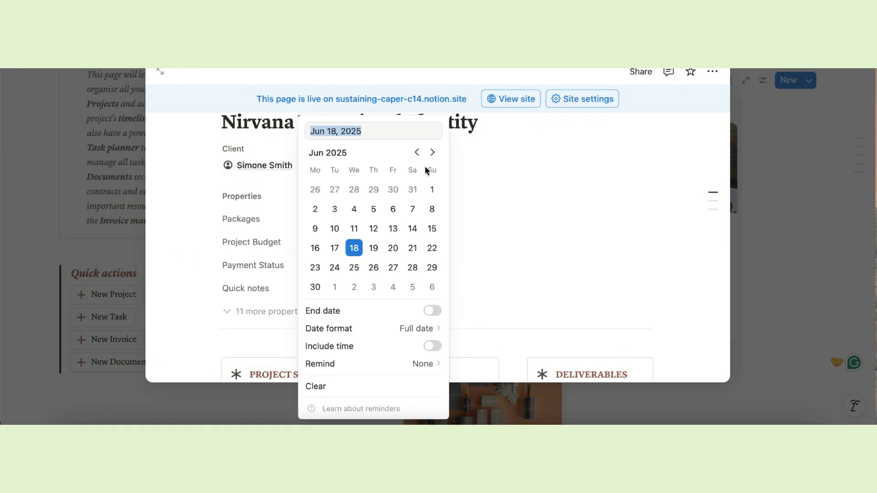
pyautogui.click(315, 267)
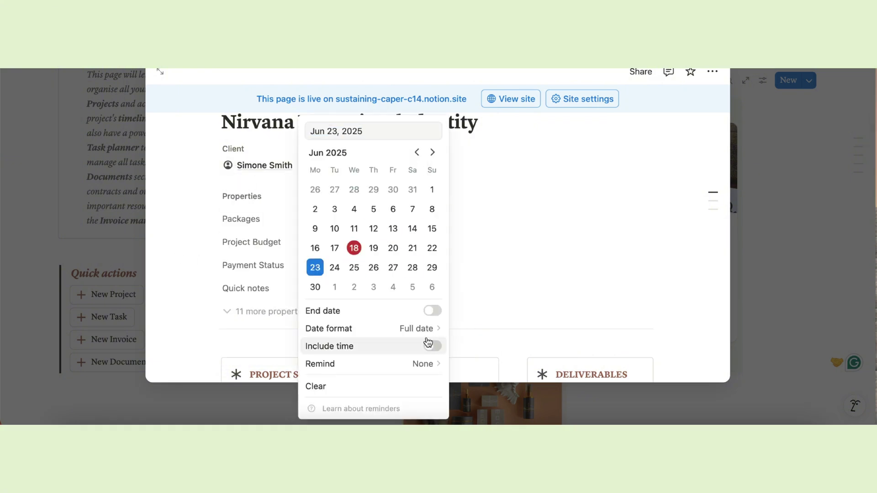
pyautogui.click(429, 346)
pyautogui.click(433, 118)
pyautogui.click(315, 213)
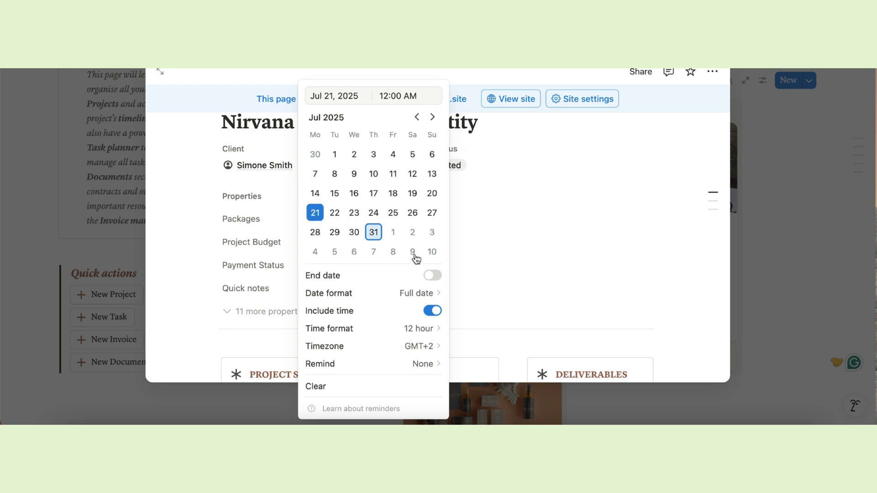
# - Link the BRANDING & IDENTITY package to the project
pyautogui.press('Escape')
pyautogui.scroll(-2, 413, 289)
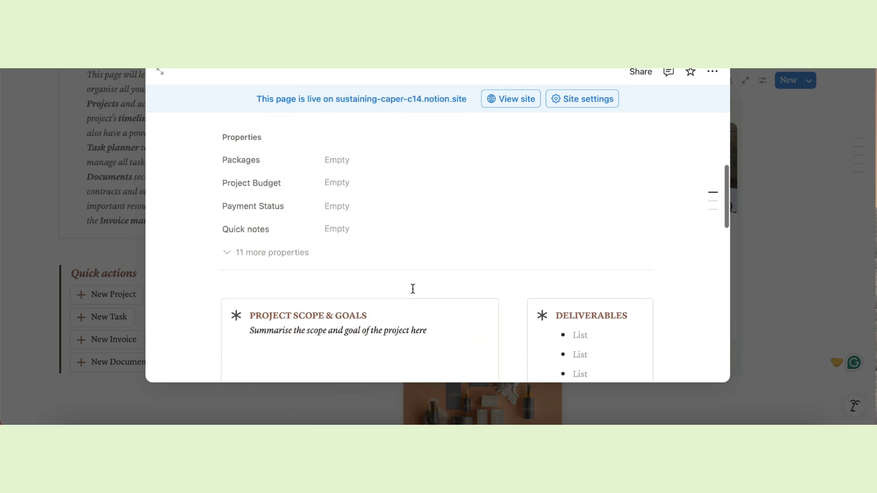
pyautogui.click(344, 159)
pyautogui.click(636, 253)
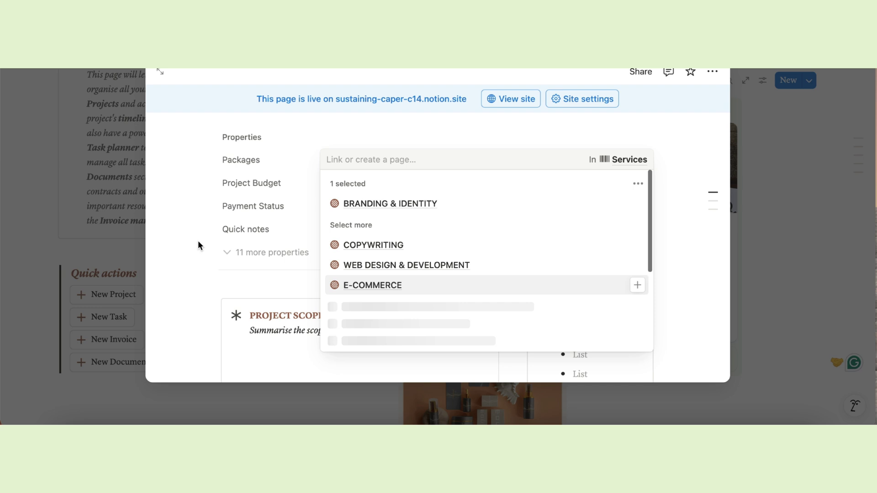
pyautogui.click(197, 245)
# - Set the project budget to $2,500 and payment status to Not funded
pyautogui.click(336, 182)
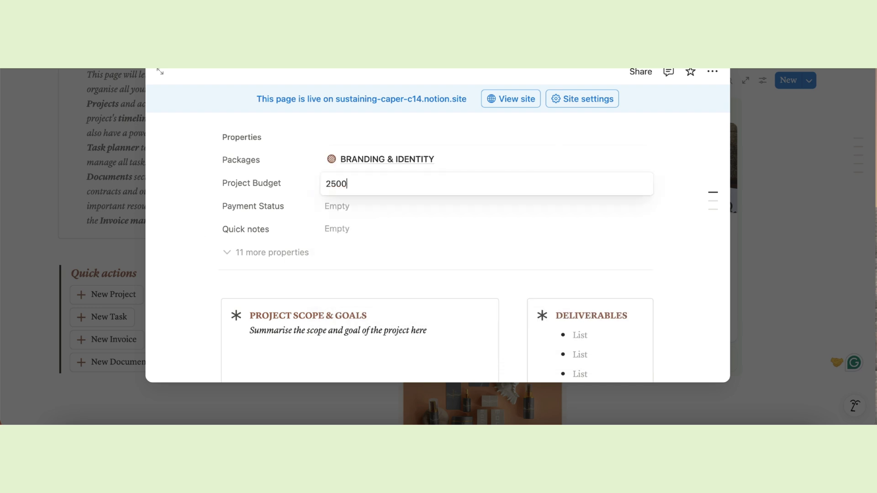
pyautogui.press('Return')
pyautogui.click(337, 206)
pyautogui.click(363, 250)
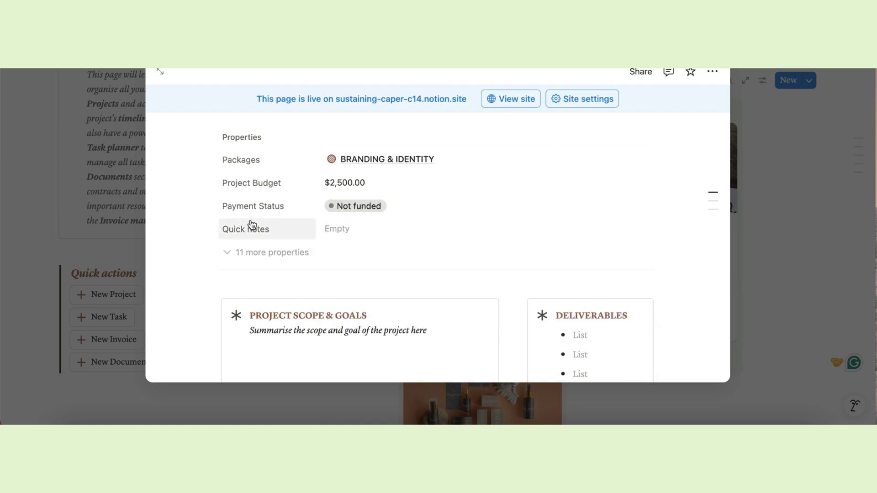
# - Write the quick note 'Send business proposal!' and colour it red
pyautogui.click(343, 234)
pyautogui.write('Send business proposal!')
pyautogui.hotkey('ctrl', 'a')
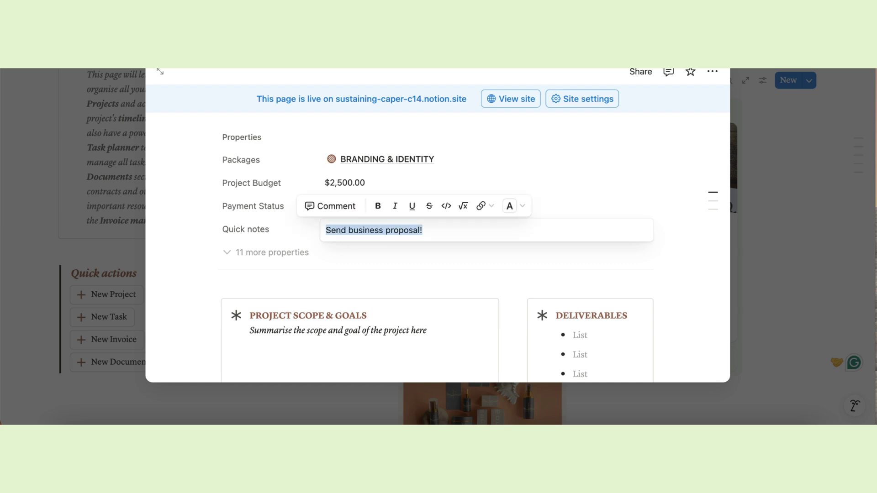
pyautogui.click(512, 206)
pyautogui.click(593, 305)
pyautogui.click(183, 276)
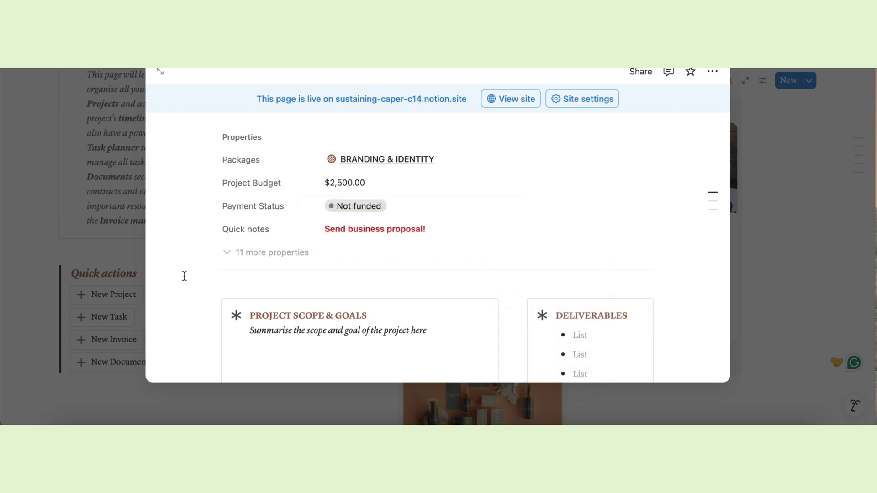
# - Reopen the Nirvana Yoga project page and look over its scope placeholder text
pyautogui.click(587, 397)
pyautogui.scroll(-5, 587, 397)
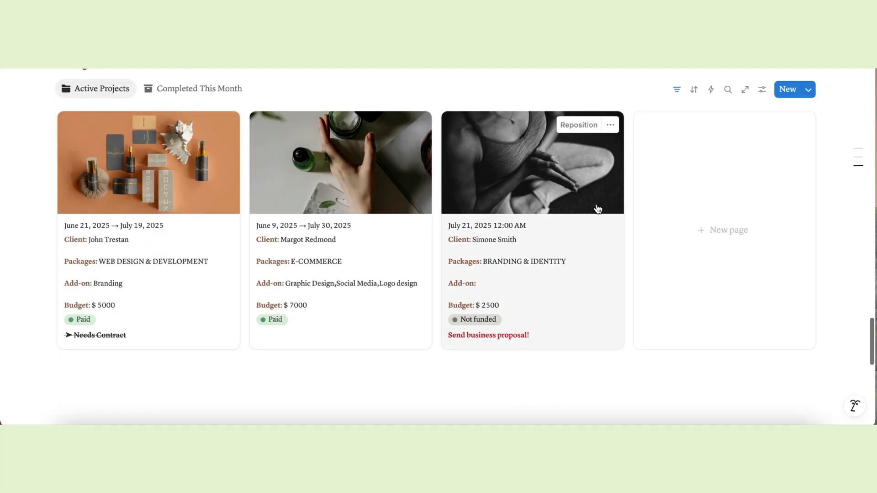
pyautogui.click(525, 341)
pyautogui.scroll(-5, 602, 330)
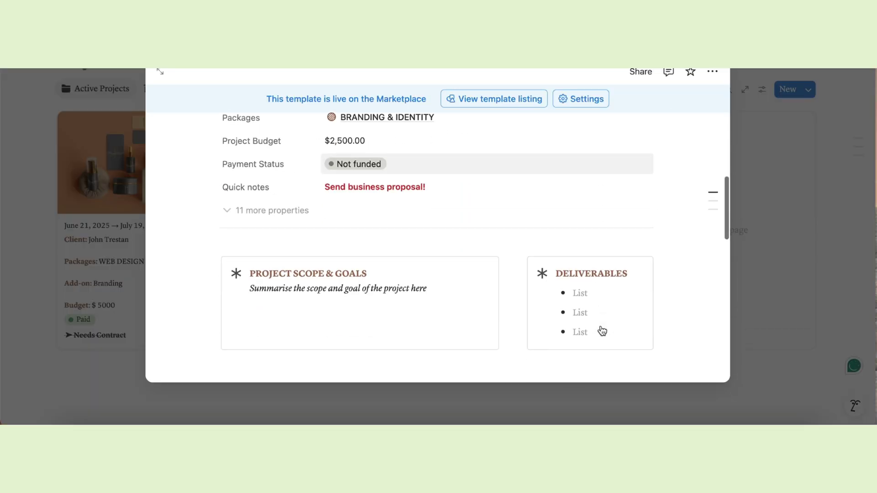
pyautogui.scroll(-2, 602, 331)
pyautogui.moveTo(250, 197); pyautogui.dragTo(421, 208)
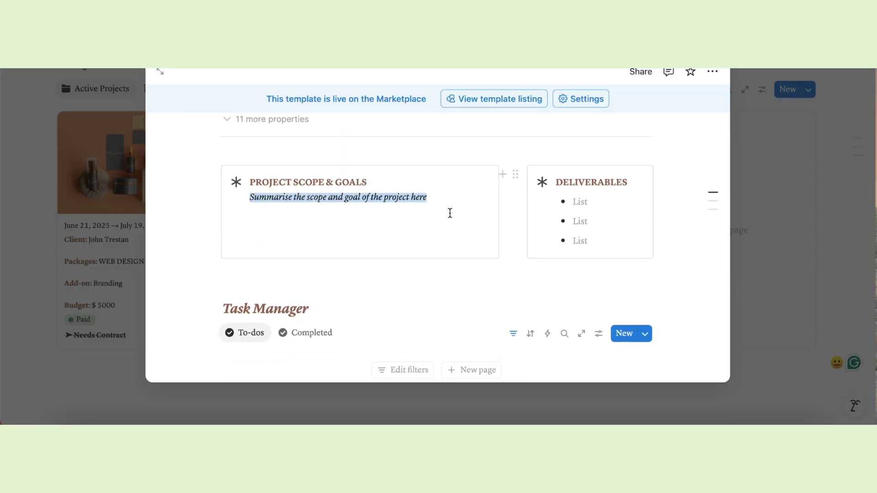
pyautogui.click(448, 212)
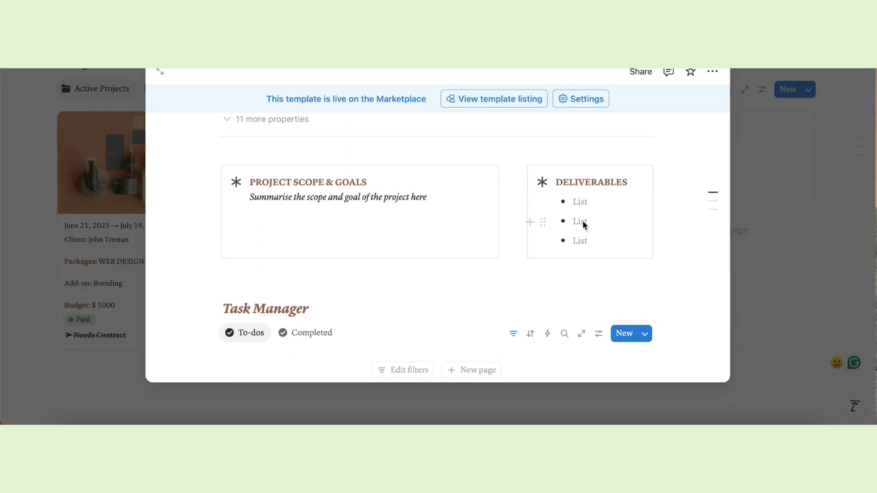
pyautogui.scroll(-4, 509, 275)
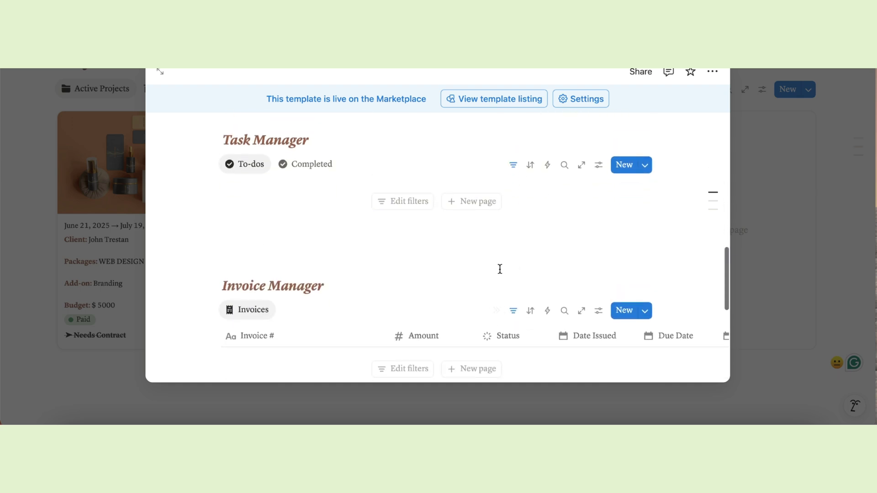
# - Add tasks 'send proposal' due June 20 and 'send first invoice' to the project
pyautogui.click(473, 202)
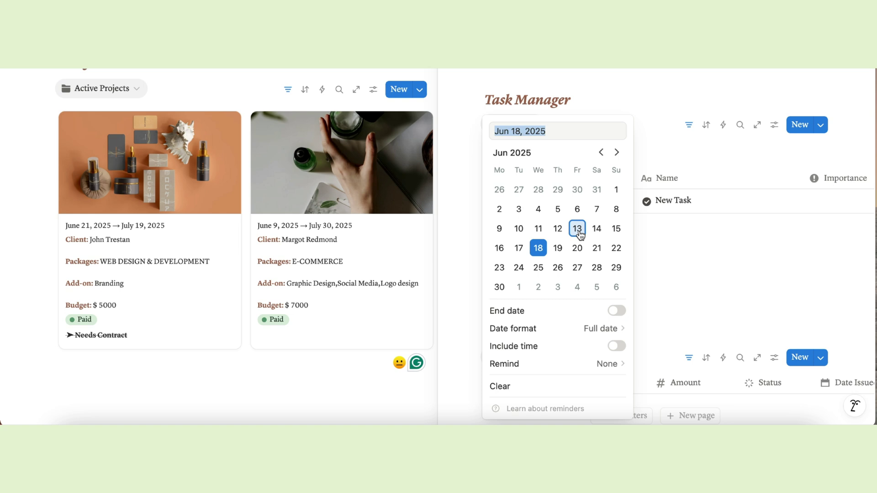
pyautogui.click(577, 248)
pyautogui.click(675, 200)
pyautogui.click(676, 197)
pyautogui.write('send propo')
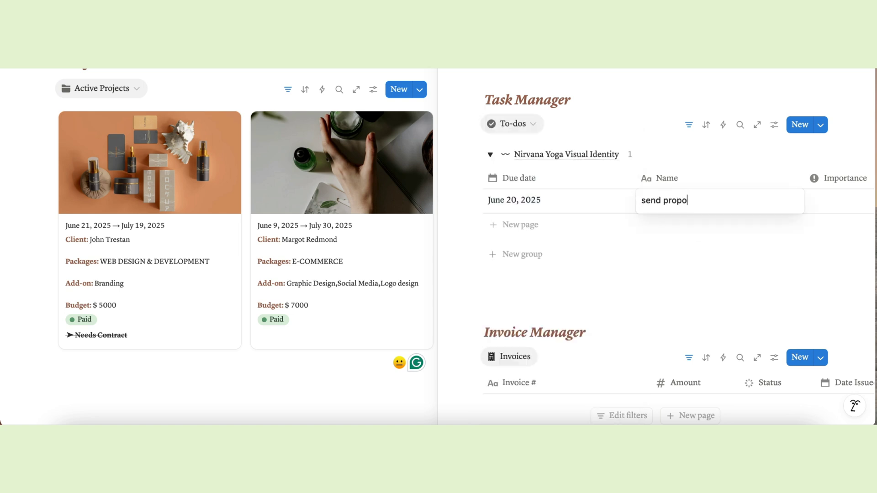
pyautogui.write('sal')
pyautogui.click(680, 229)
pyautogui.write('send first invoice')
# - Mark the 'send first invoice' task as Important and Urgent
pyautogui.hscroll(3, 639, 224)
pyautogui.click(731, 199)
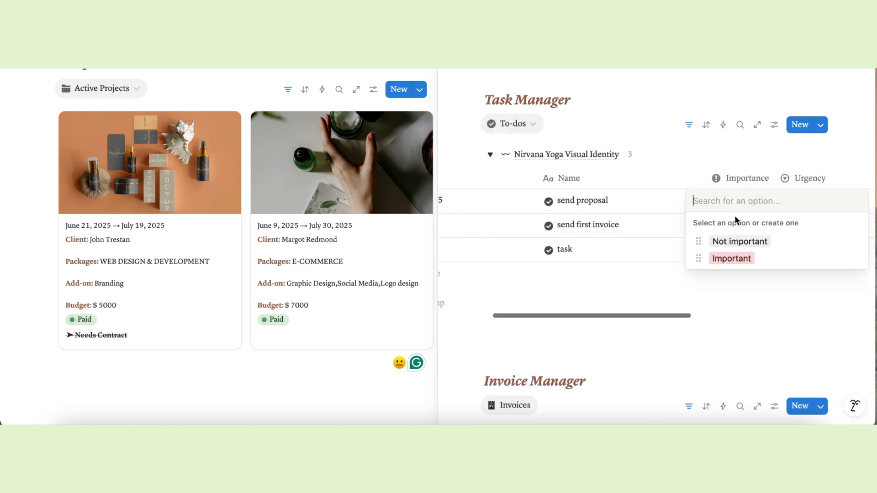
pyautogui.click(731, 257)
pyautogui.click(804, 201)
pyautogui.click(750, 258)
# - Create a document from the Business Proposal template in Documents
pyautogui.scroll(-5, 560, 101)
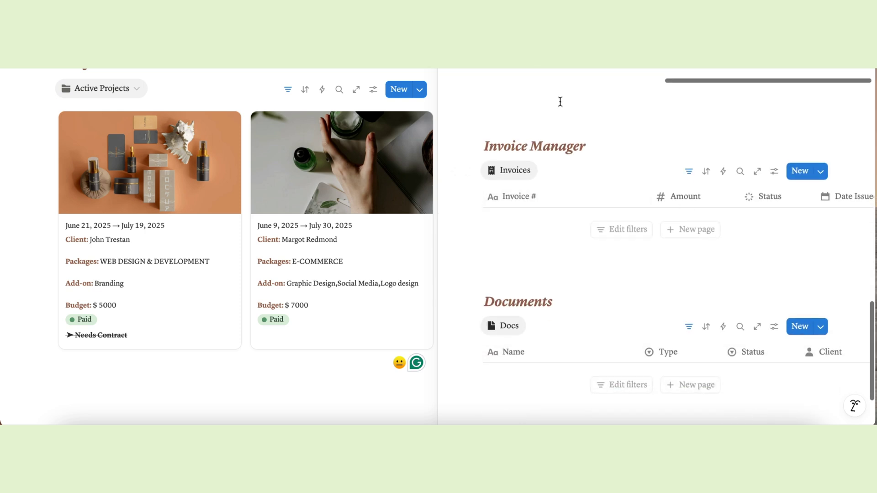
pyautogui.scroll(-2, 624, 280)
pyautogui.click(820, 245)
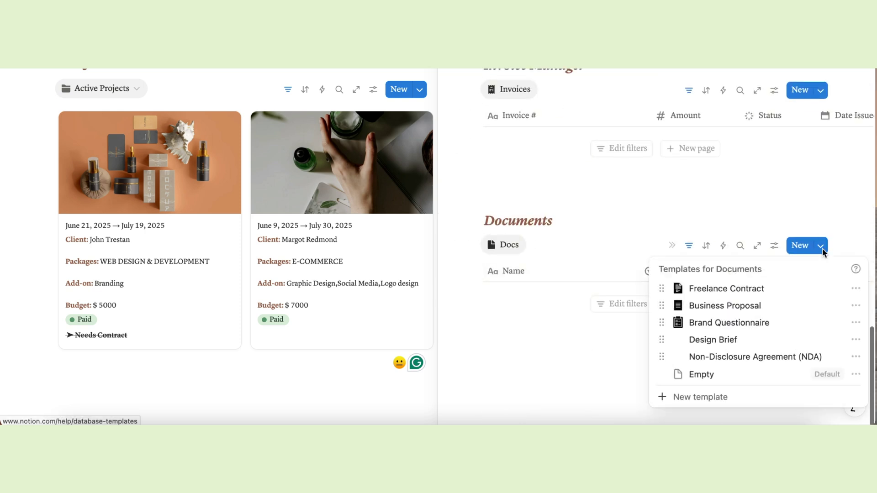
pyautogui.click(750, 304)
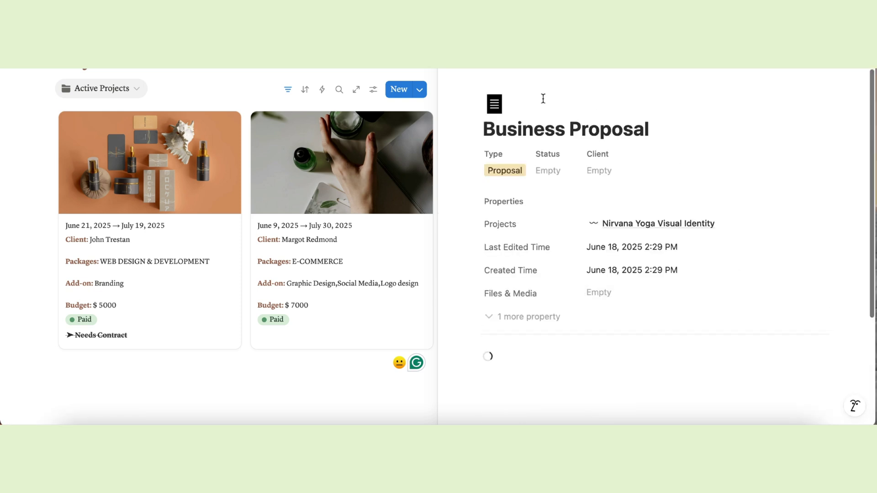
pyautogui.scroll(-10, 614, 335)
pyautogui.scroll(10, 537, 362)
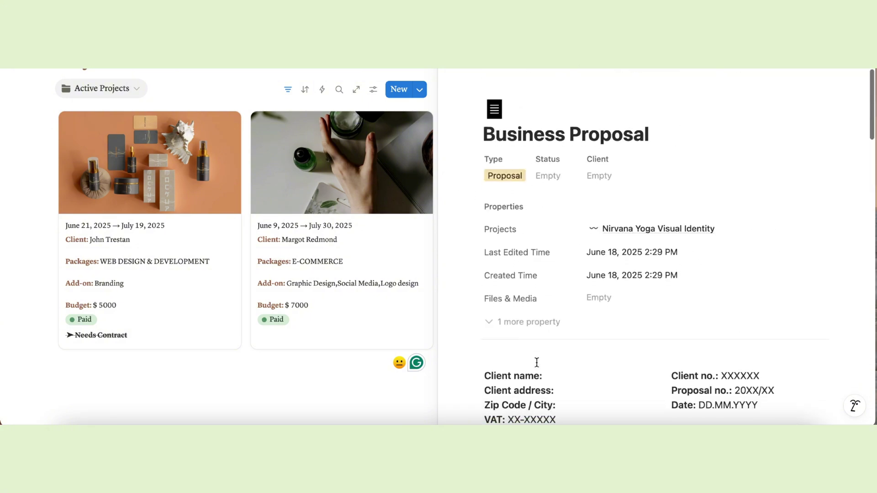
# - Set the proposal's status to Draft and link it to the client
pyautogui.click(617, 223)
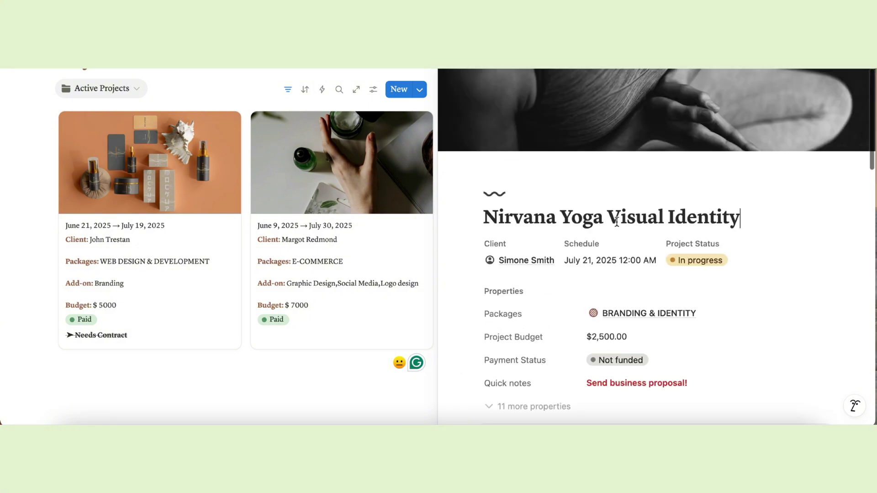
pyautogui.scroll(-10, 612, 357)
pyautogui.click(749, 291)
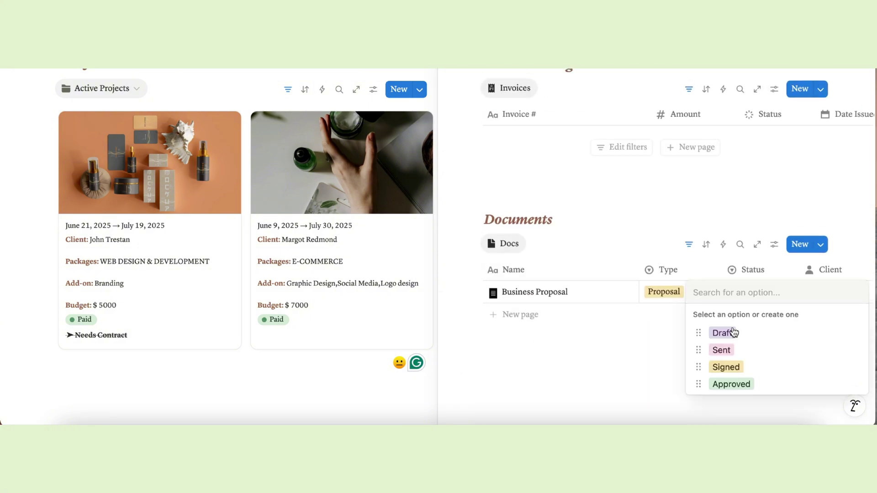
pyautogui.click(722, 330)
pyautogui.click(824, 295)
pyautogui.click(813, 133)
pyautogui.press('Escape')
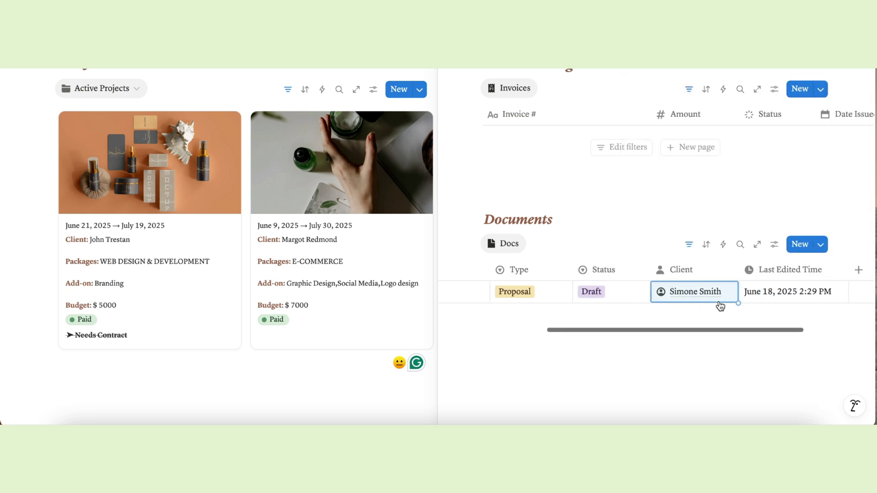
pyautogui.scroll(5, 735, 308)
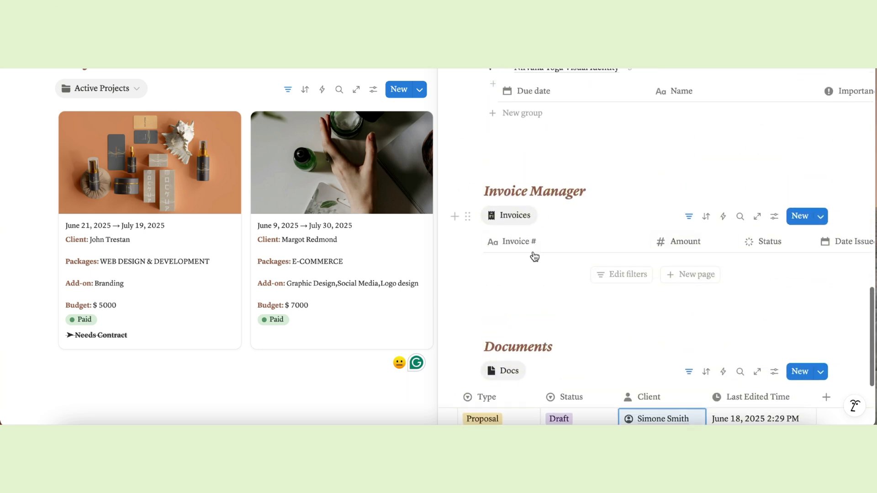
# - Create Invoice #1 from the Invoice # template and link it to the client
pyautogui.click(823, 222)
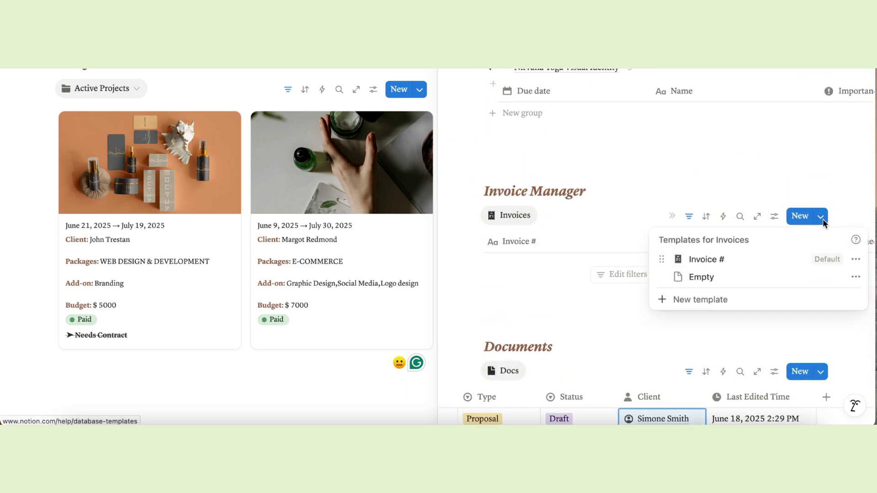
pyautogui.click(721, 260)
pyautogui.write('1')
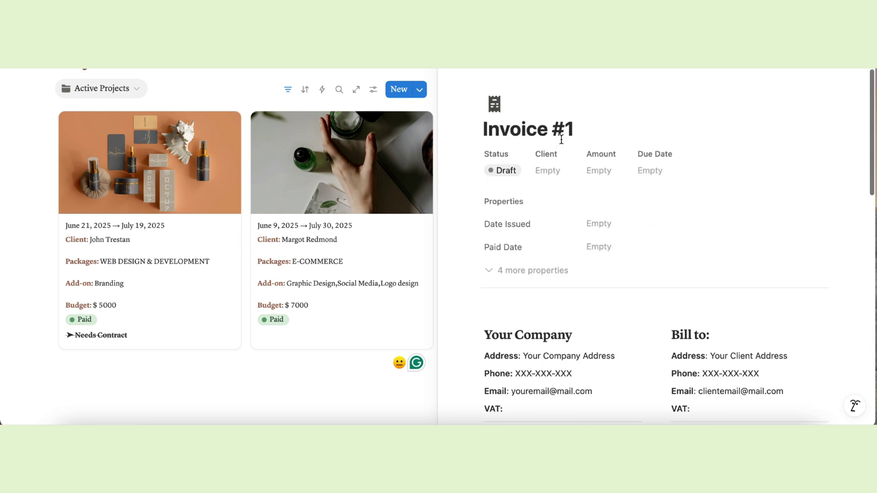
pyautogui.click(548, 171)
pyautogui.click(757, 215)
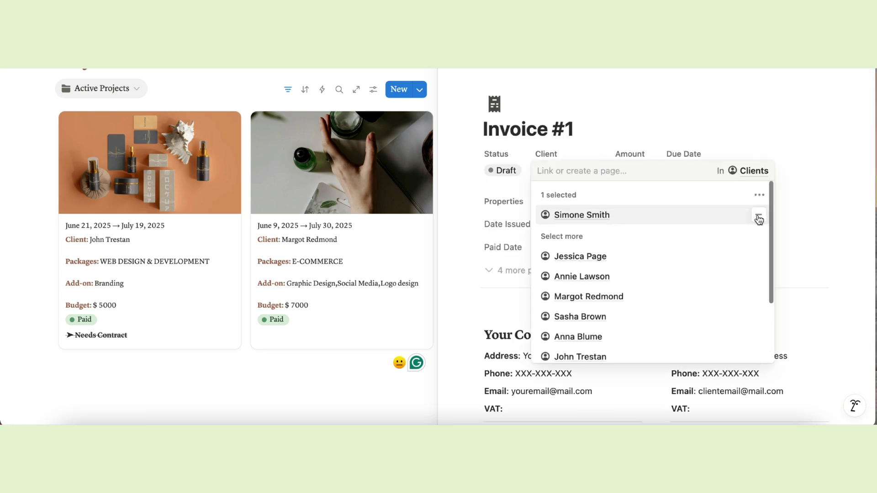
pyautogui.click(624, 82)
# - Set the invoice amount to $1,500.00 and due date to June 24, 2025
pyautogui.click(634, 171)
pyautogui.write('1500')
pyautogui.press('Return')
pyautogui.click(685, 171)
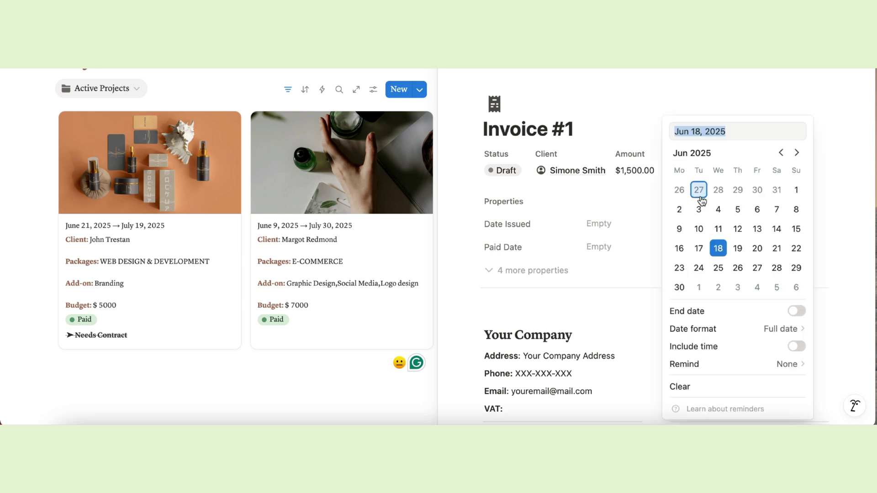
pyautogui.click(699, 269)
pyautogui.click(600, 78)
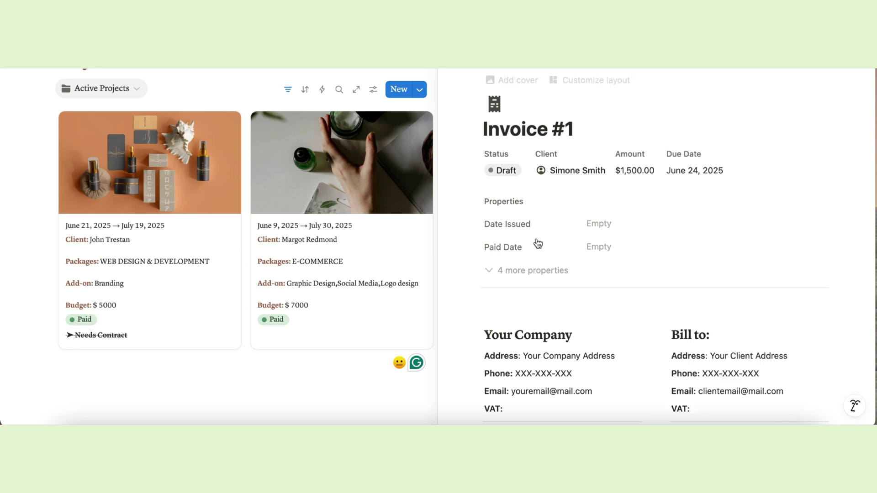
pyautogui.press('Escape')
# - Set a June 18 paid date on the overdue coffee shop invoice, then clear it
pyautogui.click(602, 226)
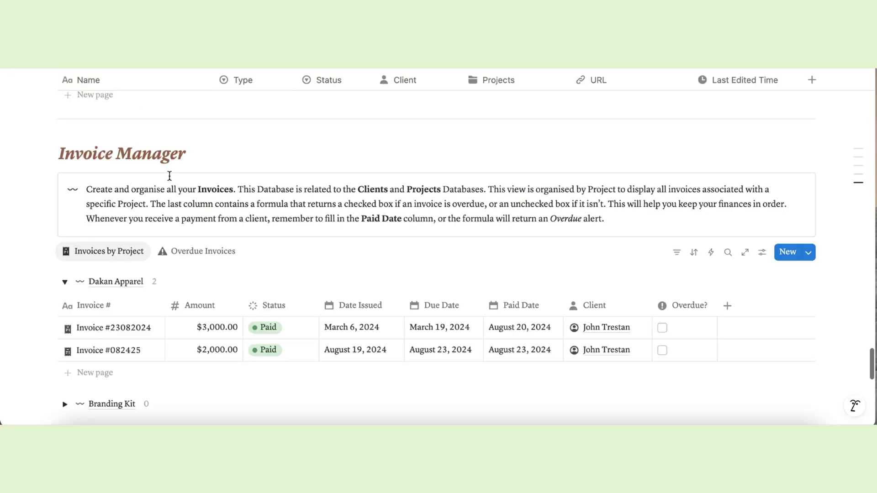
pyautogui.scroll(-8, 398, 245)
pyautogui.scroll(2, 408, 270)
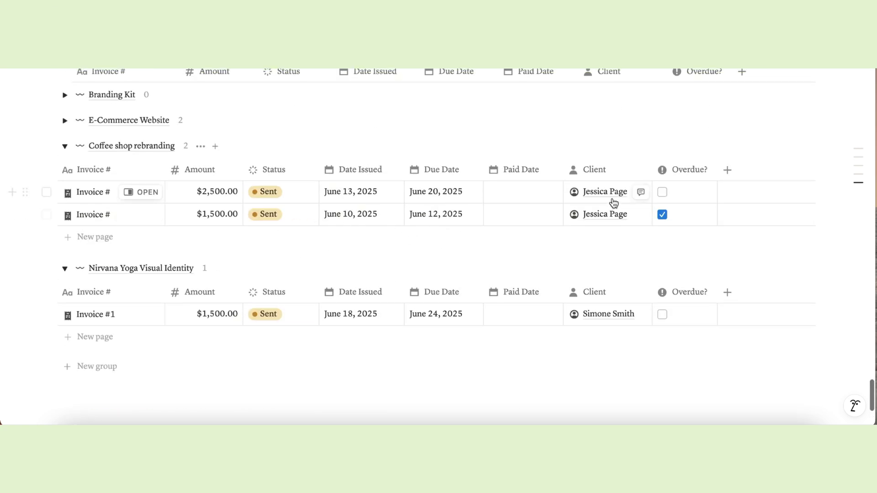
pyautogui.click(511, 215)
pyautogui.click(538, 249)
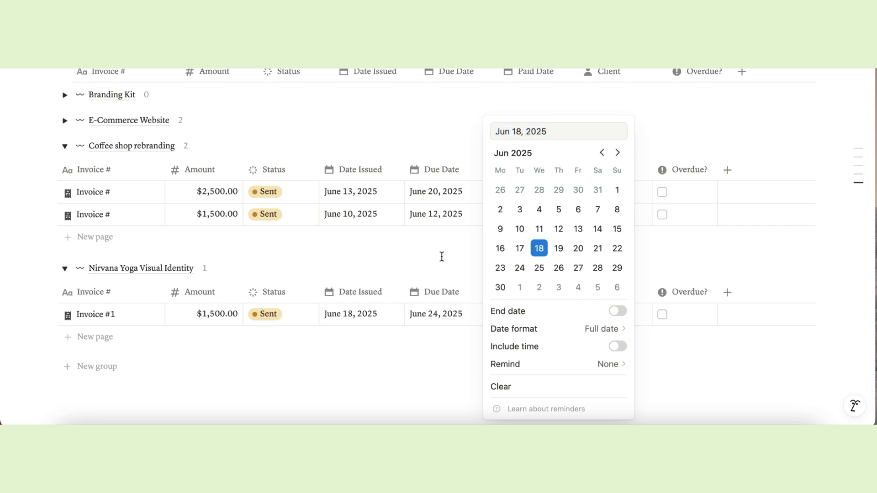
pyautogui.press('Escape')
pyautogui.press('BackSpace')
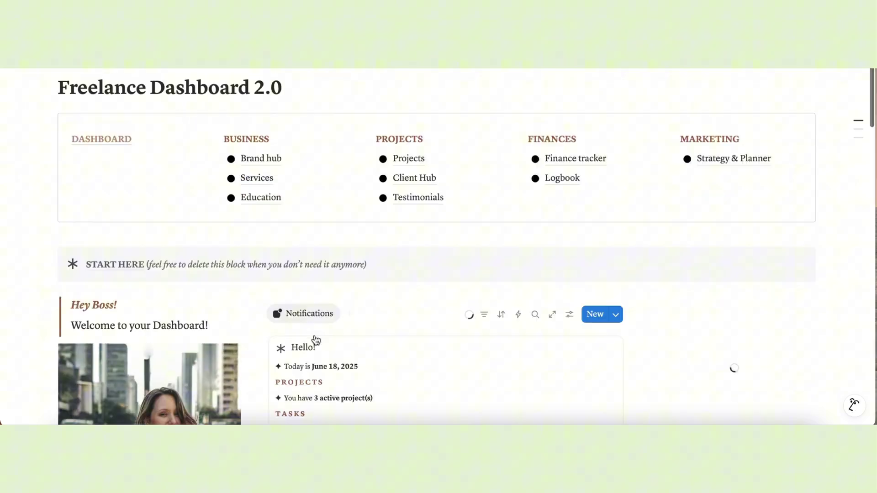
pyautogui.scroll(-5, 315, 335)
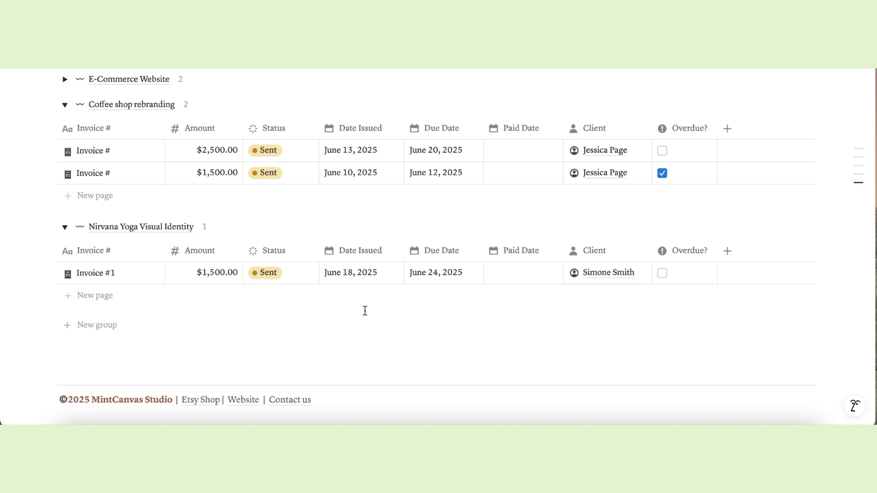
# - Open Invoice #1 and add a Visual Identity line item with a unit price of 2,500
pyautogui.click(144, 274)
pyautogui.scroll(-3, 620, 268)
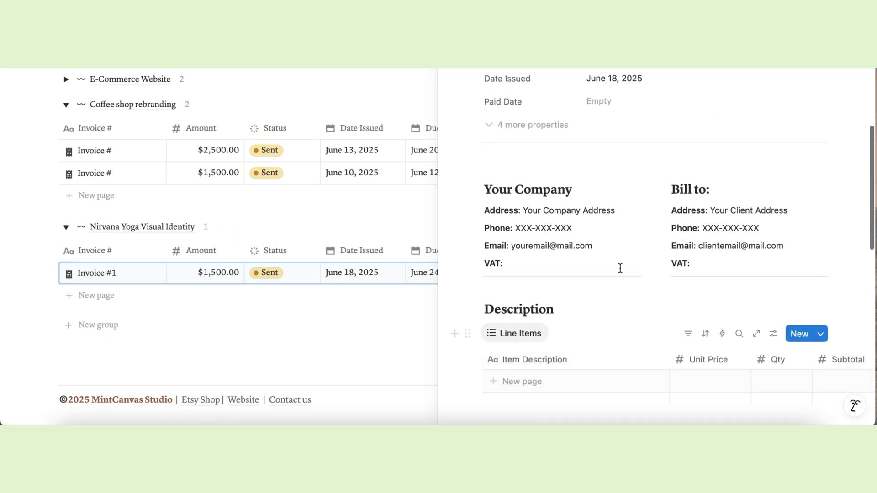
pyautogui.scroll(-3, 594, 293)
pyautogui.click(513, 245)
pyautogui.write('Visual Identity')
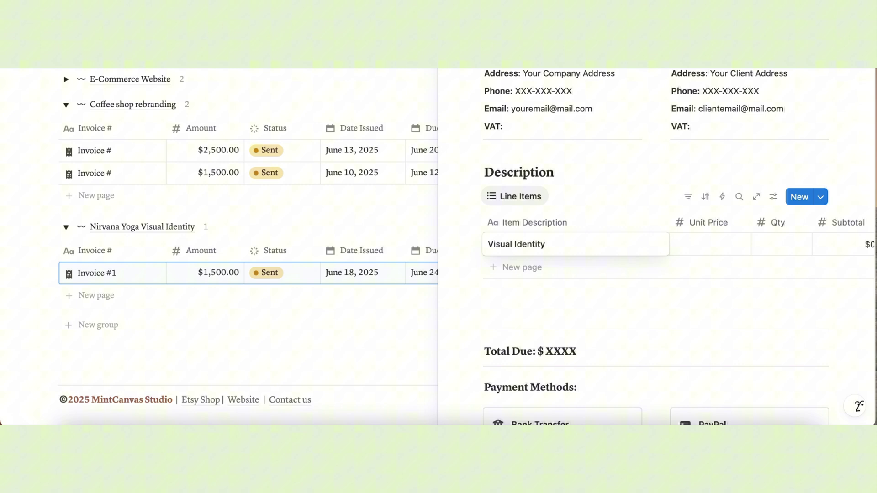
pyautogui.click(703, 242)
pyautogui.write('2,5')
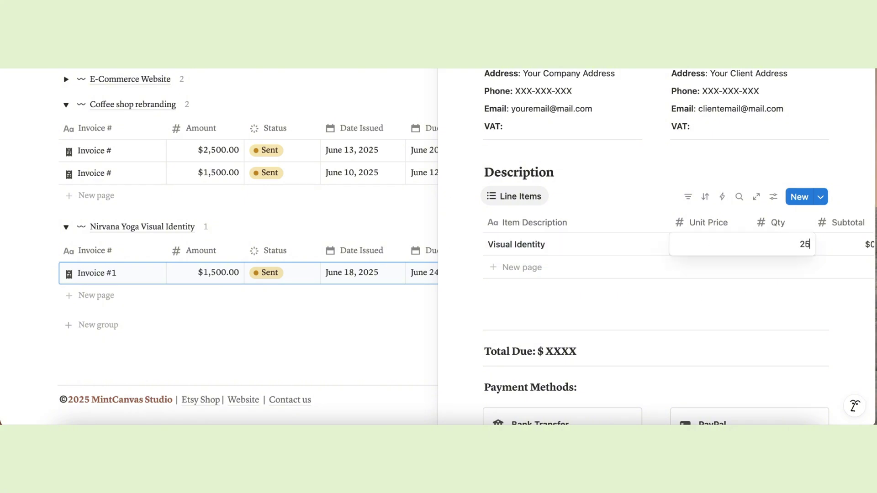
pyautogui.write('00')
pyautogui.press('Return')
# - Give the line quantity 1 and 20% tax, and replace XXXX with 3000 for the Total Due
pyautogui.click(781, 242)
pyautogui.write('1')
pyautogui.press('Return')
pyautogui.hscroll(5, 730, 253)
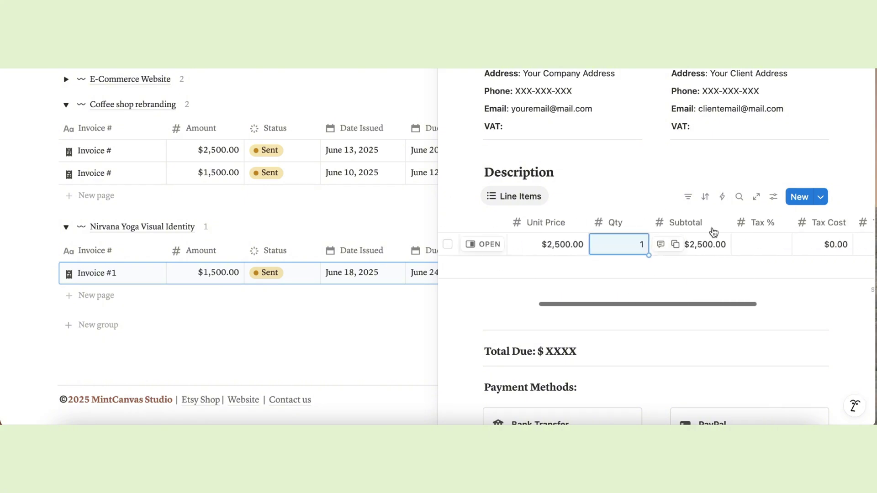
pyautogui.click(758, 239)
pyautogui.write('20')
pyautogui.press('Return')
pyautogui.hscroll(4, 662, 247)
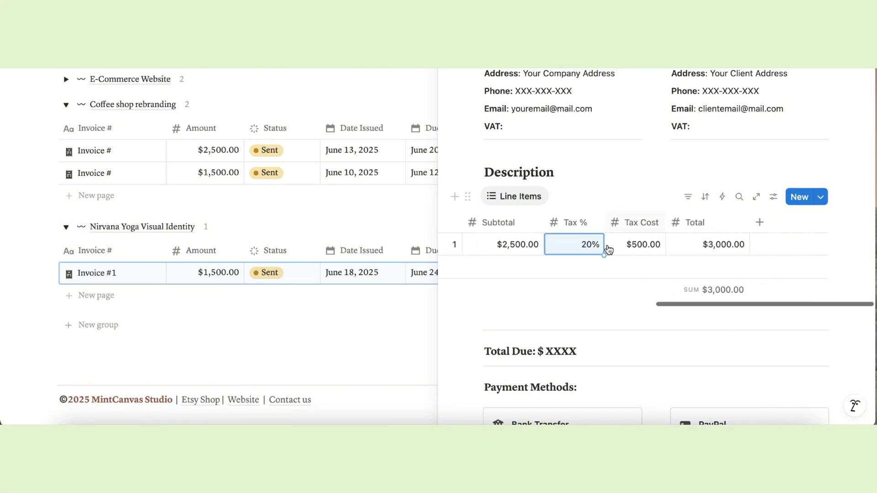
pyautogui.scroll(-3, 712, 319)
pyautogui.scroll(-1, 695, 348)
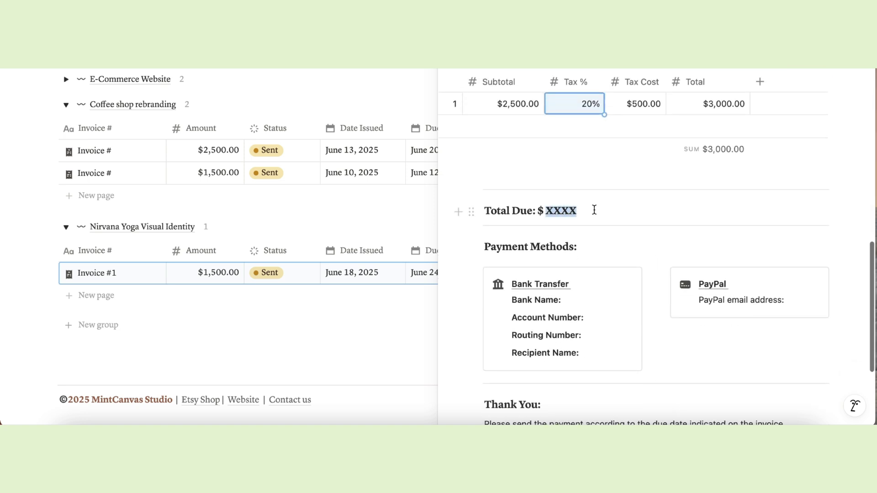
pyautogui.write('3000')
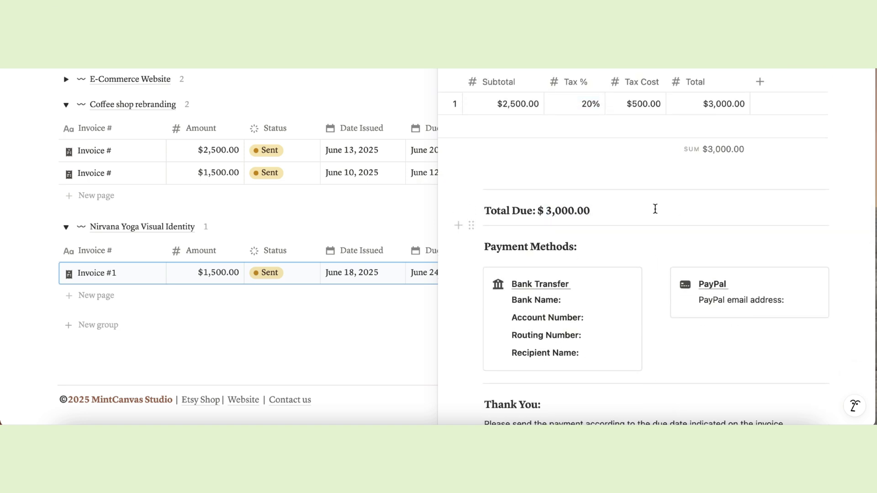
pyautogui.scroll(-3, 573, 387)
pyautogui.scroll(10, 505, 327)
pyautogui.press('Escape')
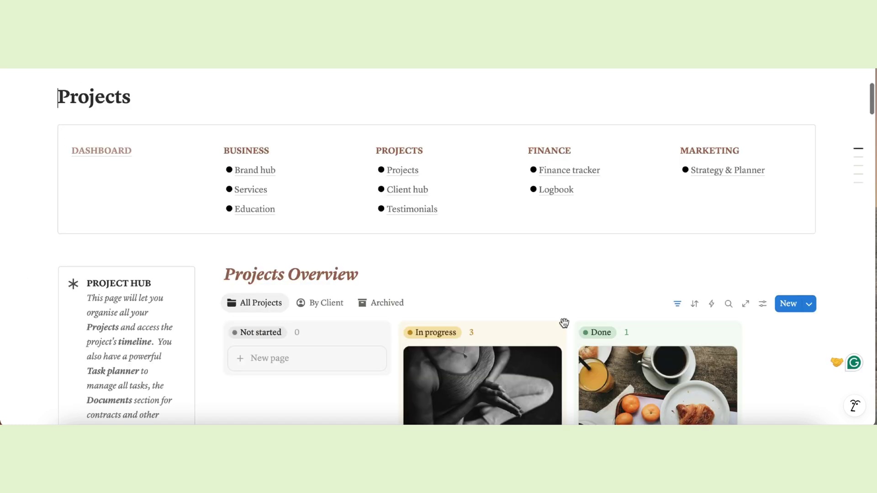
# - On the Finance tracker, add a $500 Adsense Revenue earning to the Business Account
pyautogui.click(556, 176)
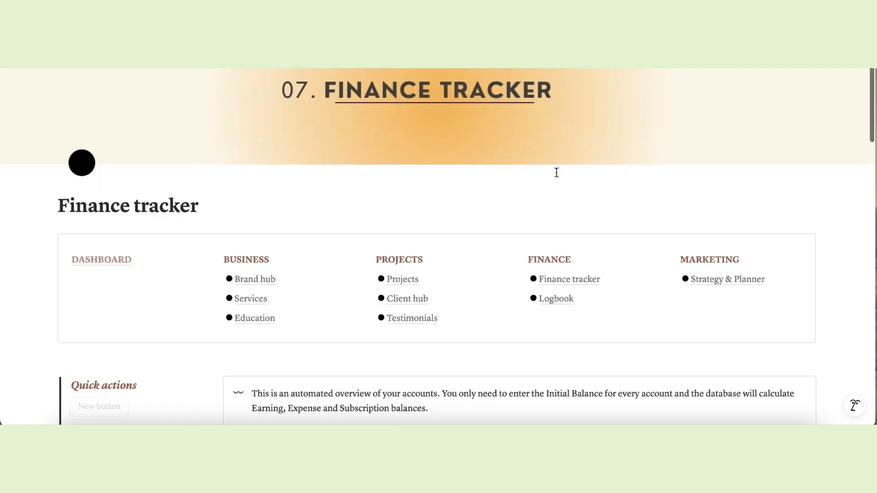
pyautogui.scroll(-13, 523, 354)
pyautogui.scroll(-2, 525, 356)
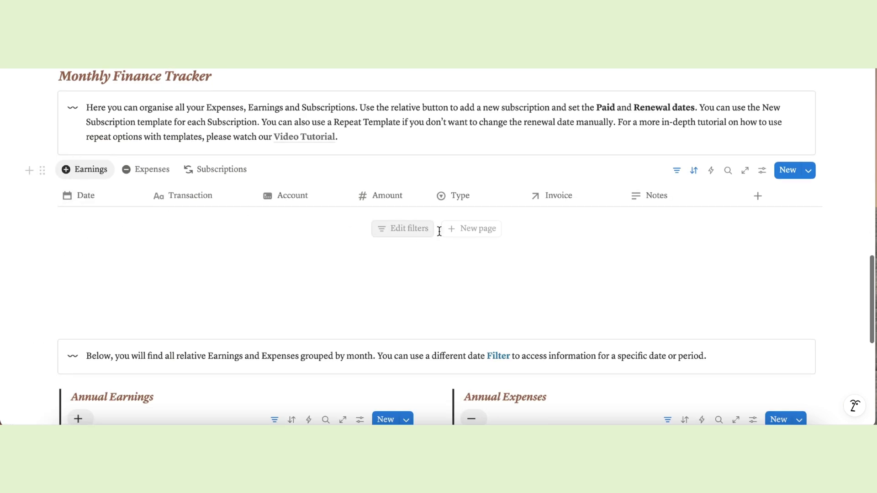
pyautogui.click(471, 228)
pyautogui.click(297, 224)
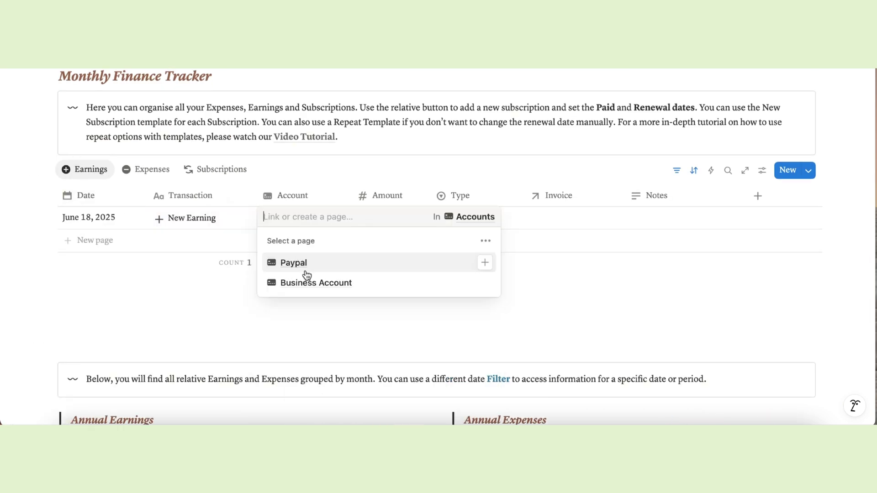
pyautogui.click(317, 279)
pyautogui.press('Escape')
pyautogui.click(394, 220)
pyautogui.write('500')
pyautogui.press('Return')
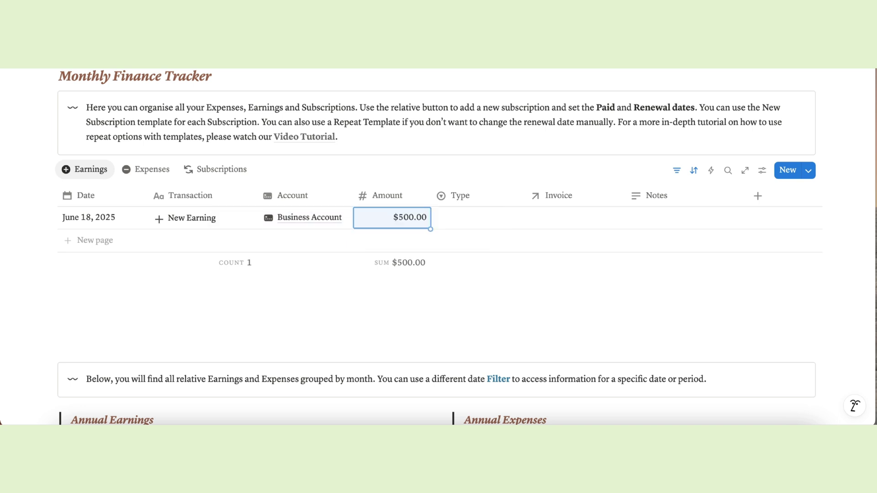
pyautogui.click(472, 213)
pyautogui.click(491, 292)
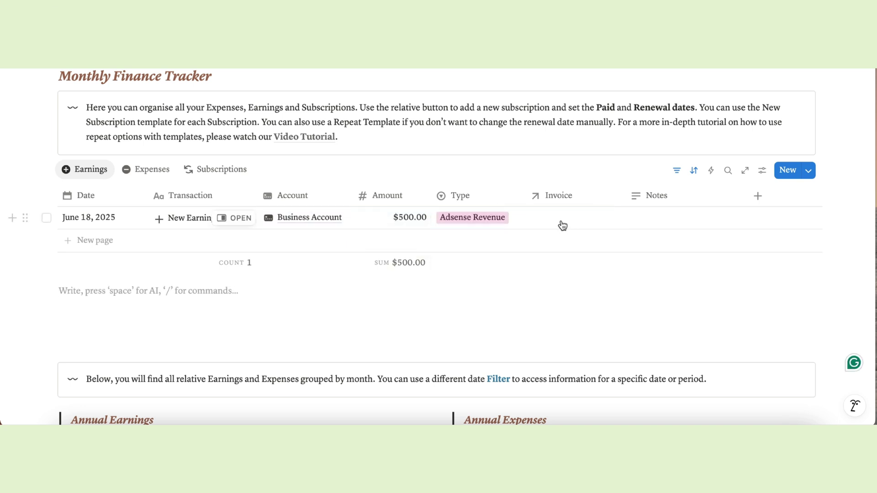
# - In the Subscriptions table, add a Canva subscription at $9.00 billed Monthly
pyautogui.click(145, 178)
pyautogui.click(221, 170)
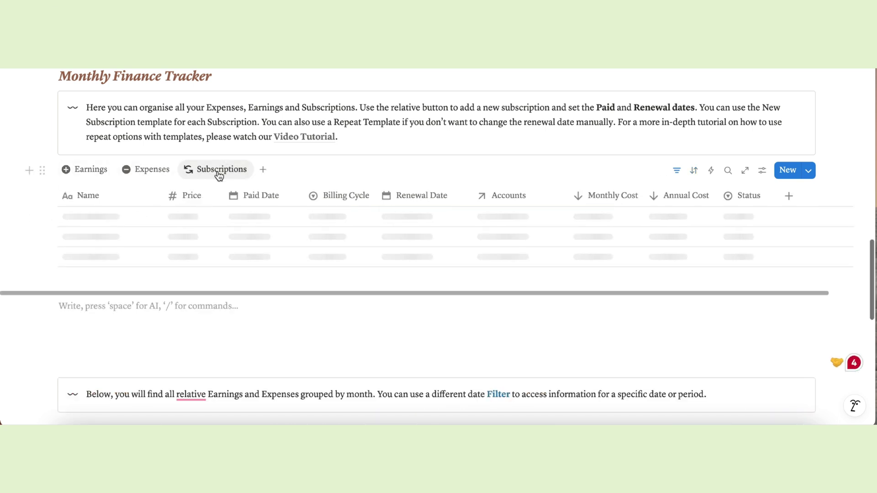
pyautogui.click(475, 229)
pyautogui.write('Ca')
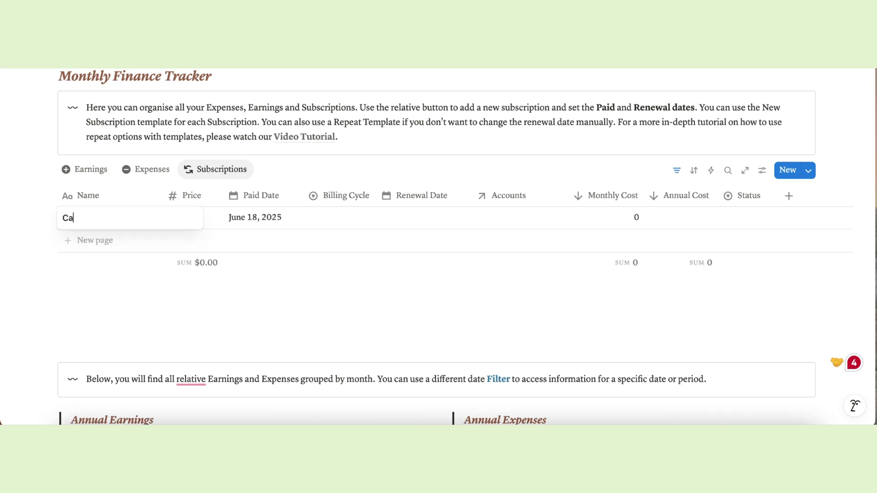
pyautogui.write('nva')
pyautogui.press('Return')
pyautogui.click(197, 221)
pyautogui.write('9')
pyautogui.press('Return')
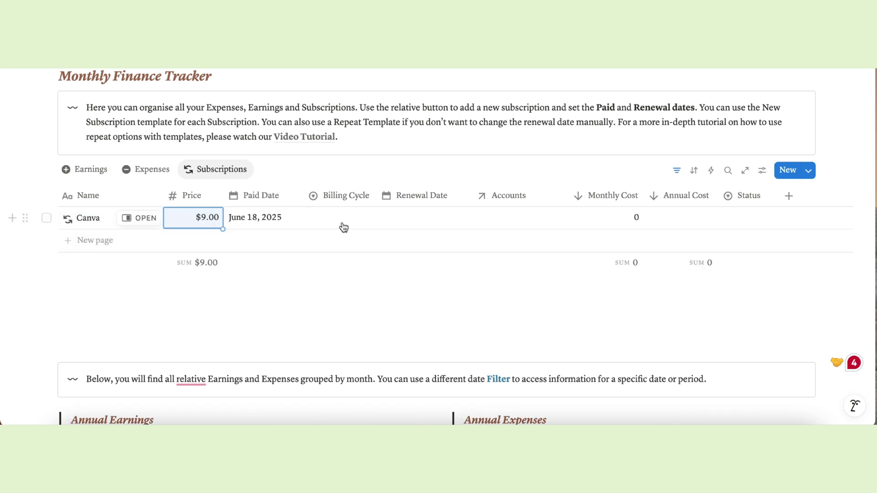
pyautogui.click(343, 224)
pyautogui.click(345, 257)
pyautogui.click(345, 256)
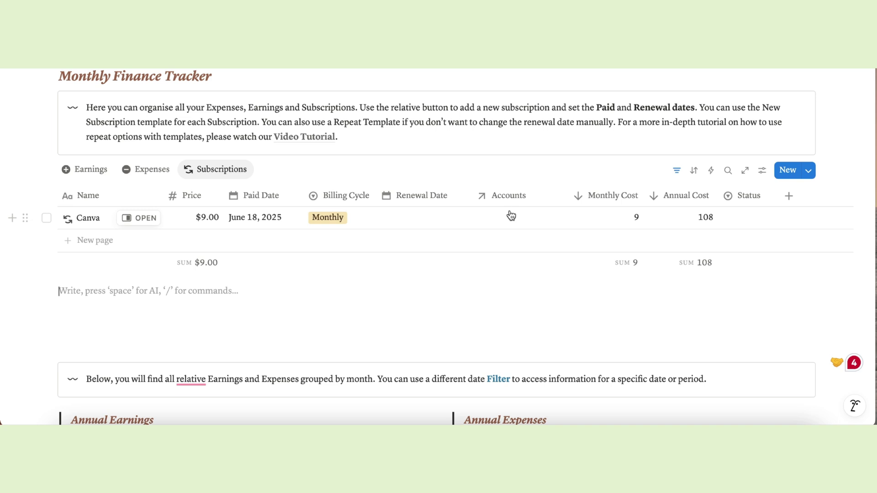
# - Mark the Canva subscription Active, renewing July 18, 2025, and link it to the Paypal account
pyautogui.click(749, 223)
pyautogui.click(710, 309)
pyautogui.click(433, 224)
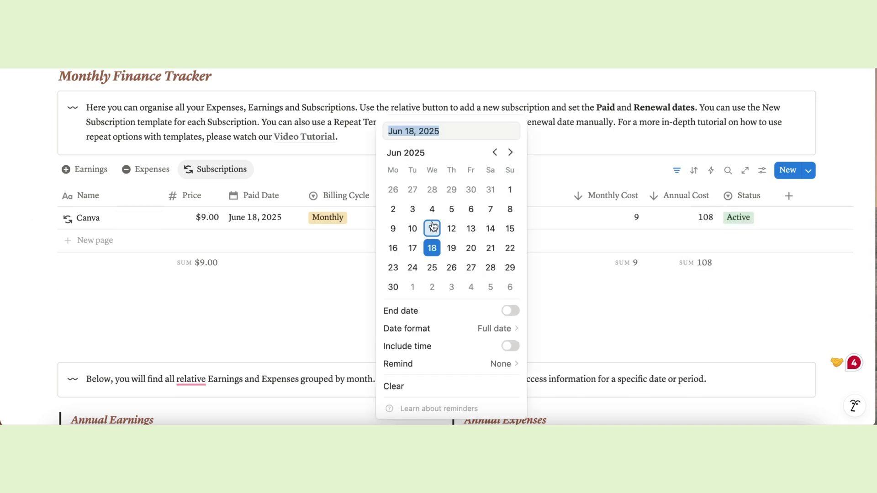
pyautogui.click(510, 152)
pyautogui.click(471, 228)
pyautogui.press('Escape')
pyautogui.click(526, 217)
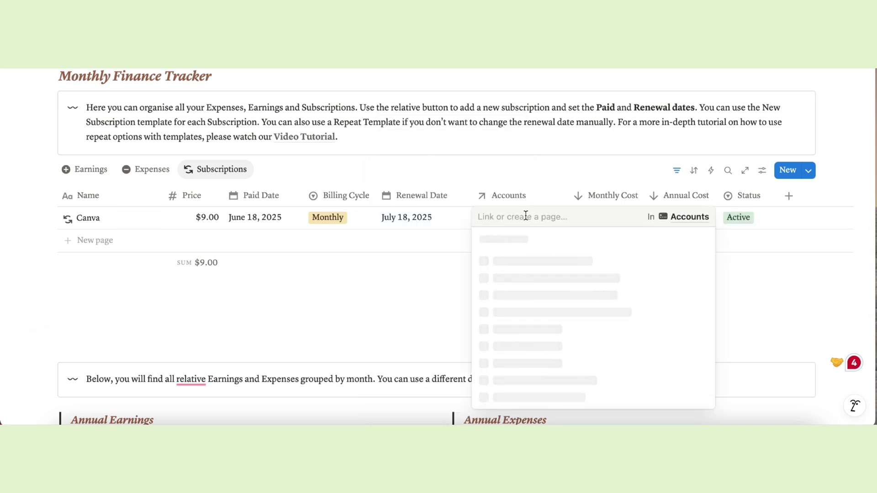
pyautogui.click(506, 257)
pyautogui.click(431, 300)
pyautogui.scroll(7, 431, 300)
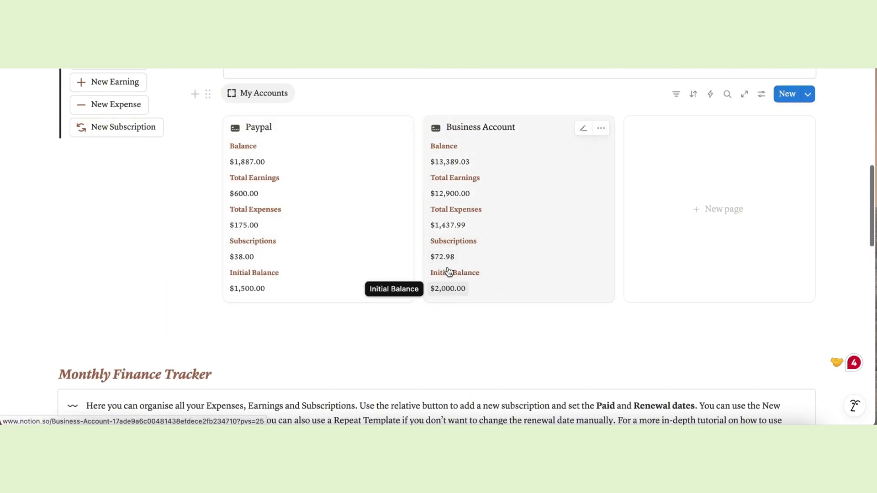
pyautogui.scroll(10, 457, 156)
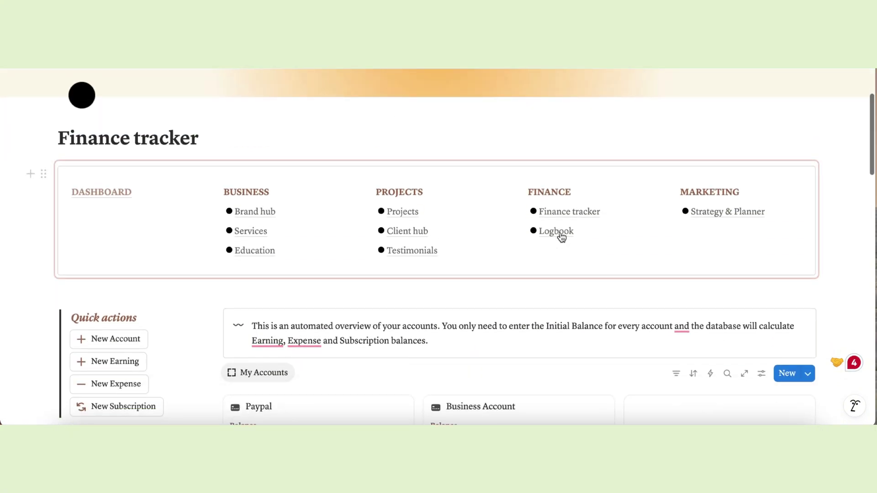
# - Open the Logbook, collapse the Coffee shop rebranding group and switch to the All Sessions view
pyautogui.click(561, 234)
pyautogui.scroll(-6, 561, 235)
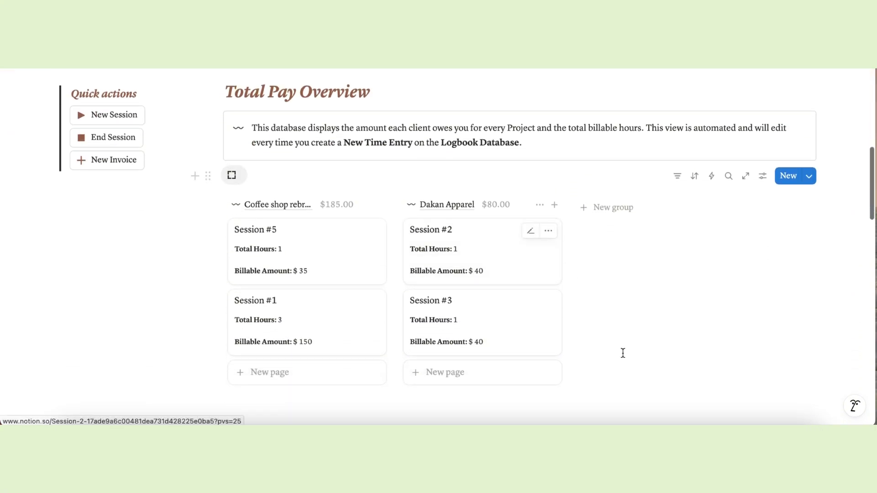
pyautogui.scroll(-7, 626, 358)
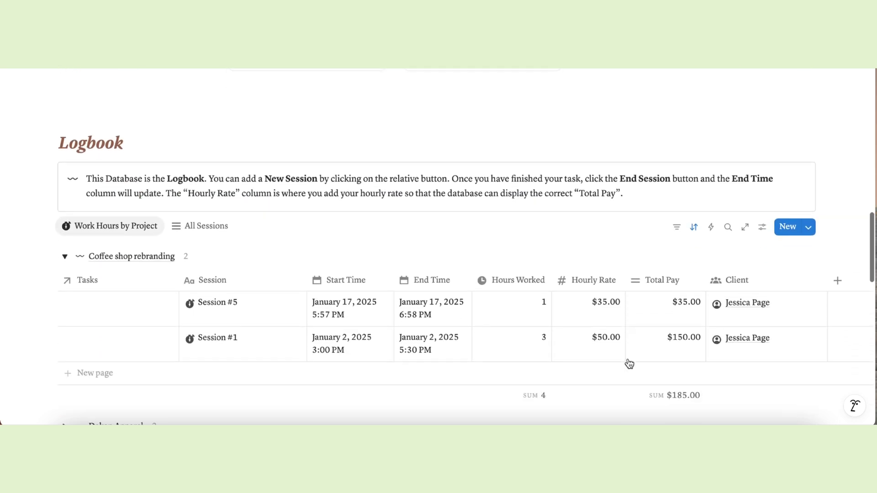
pyautogui.scroll(-1, 629, 361)
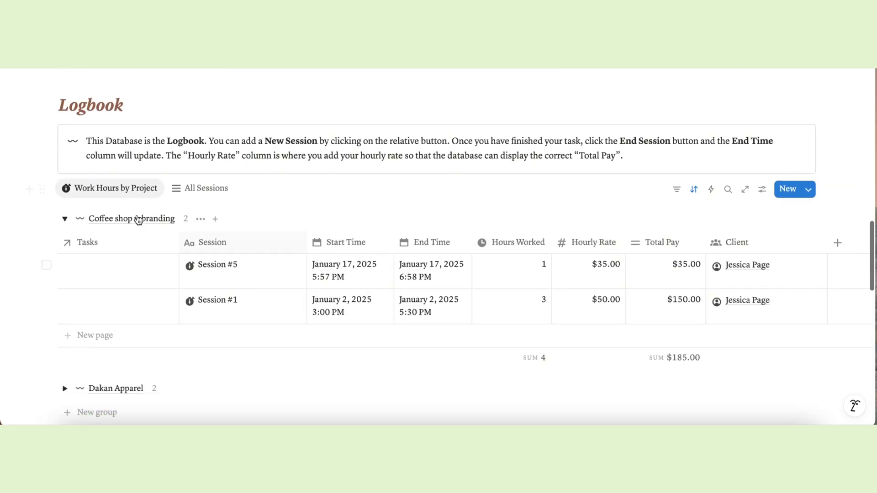
pyautogui.click(64, 220)
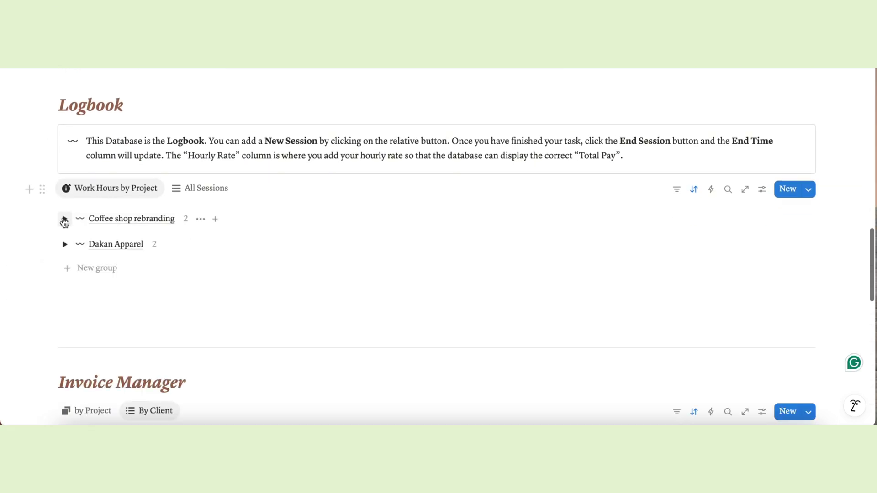
pyautogui.click(206, 189)
pyautogui.scroll(-1, 372, 399)
pyautogui.scroll(8, 185, 104)
pyautogui.scroll(2, 185, 104)
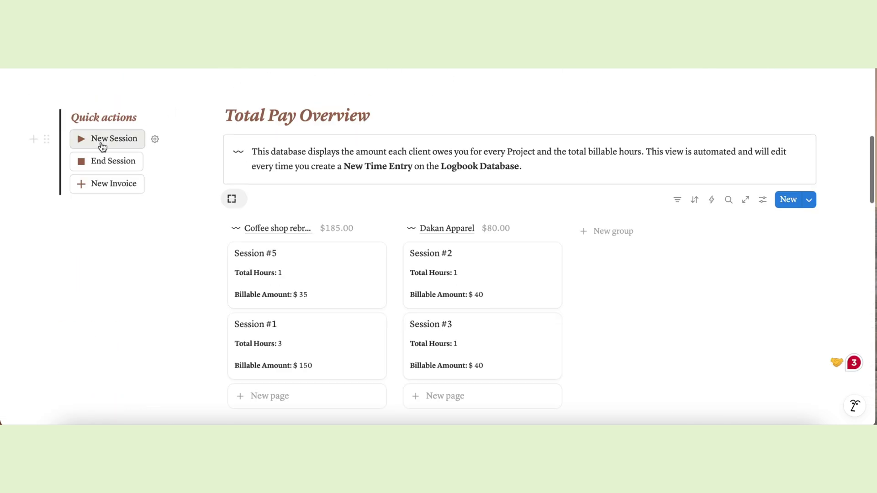
# - Start a new session linked to the Review Client Questionnaire task and the Branding Kit project
pyautogui.click(102, 143)
pyautogui.scroll(-5, 190, 348)
pyautogui.scroll(-4, 190, 348)
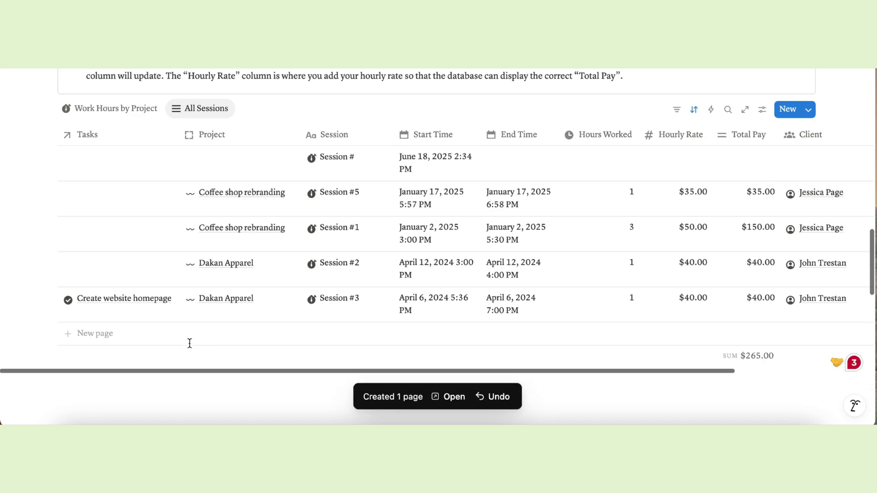
pyautogui.click(127, 158)
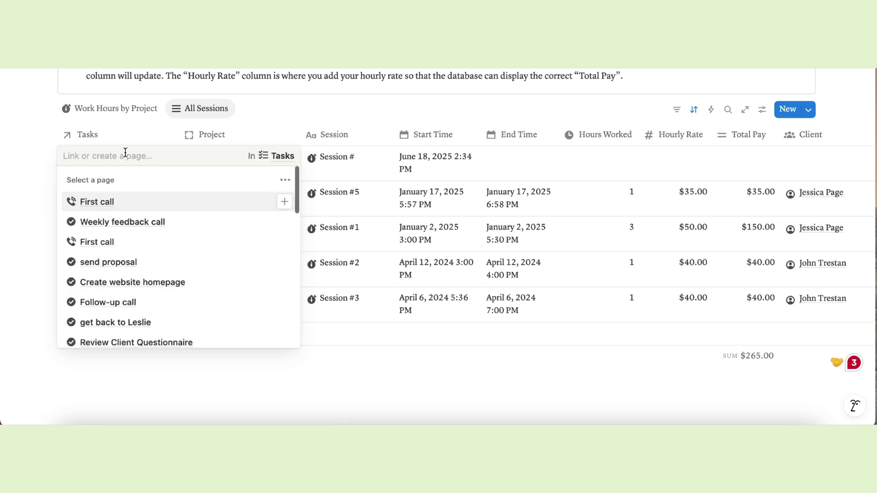
pyautogui.scroll(-3, 219, 274)
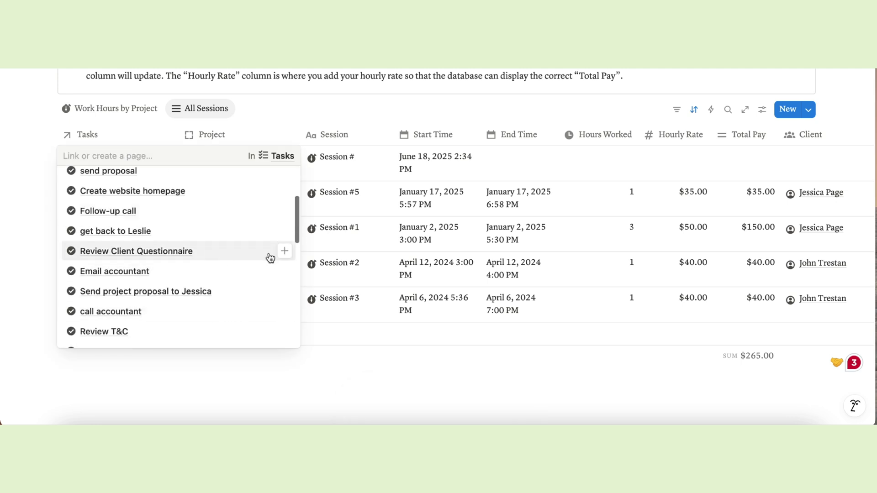
pyautogui.click(274, 254)
pyautogui.press('Escape')
pyautogui.click(229, 169)
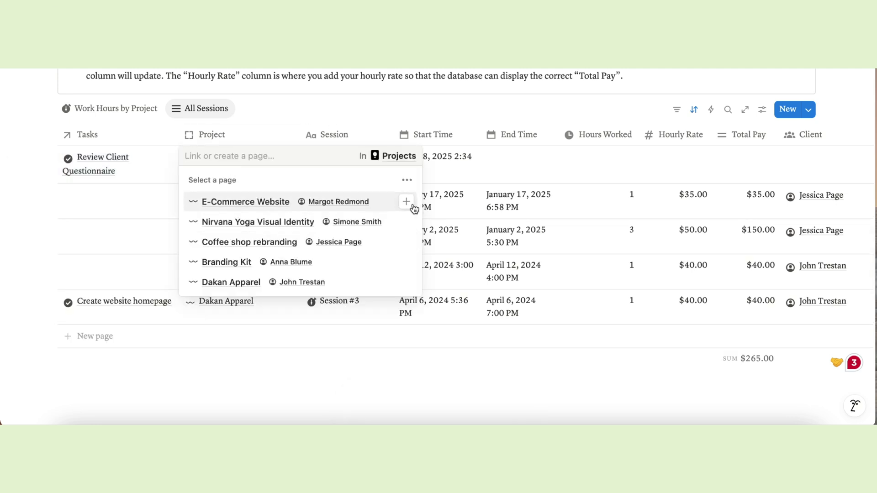
pyautogui.click(407, 261)
pyautogui.press('Escape')
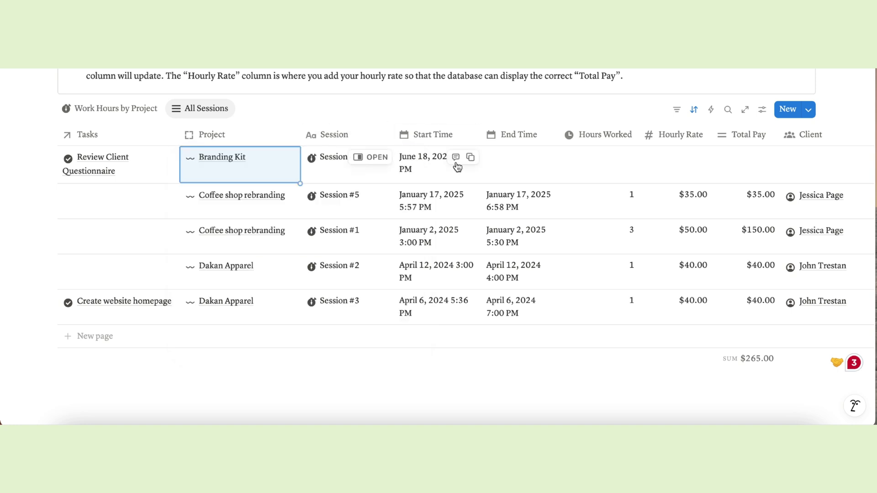
# - Assign the session's client and set its hourly rate to $40
pyautogui.hscroll(5, 528, 160)
pyautogui.click(698, 158)
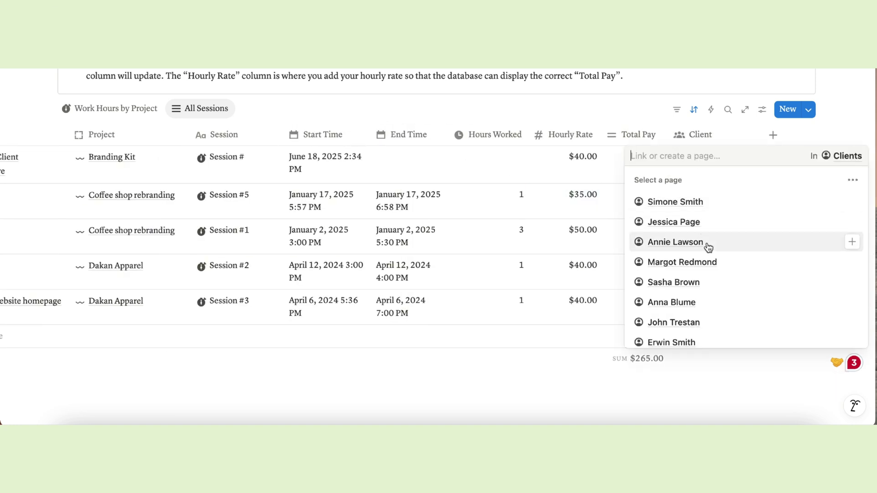
pyautogui.click(680, 260)
pyautogui.click(567, 162)
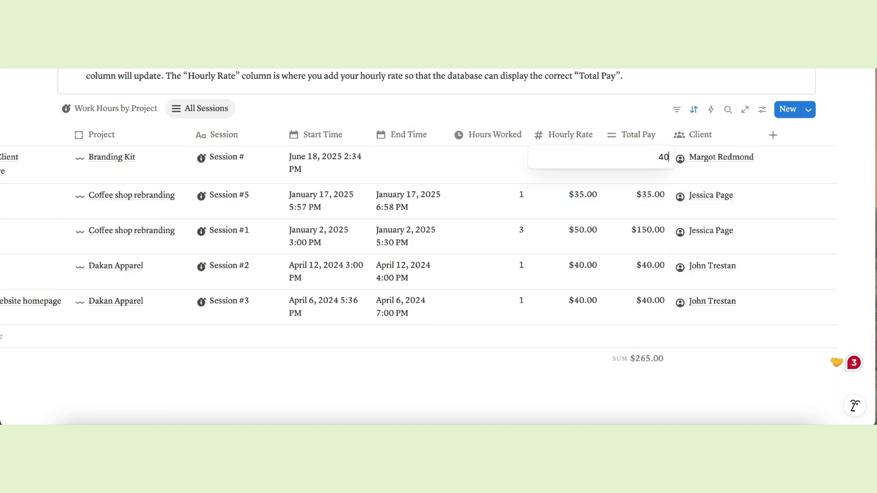
pyautogui.write('40')
pyautogui.press('Return')
# - Set the session's end time to 4:34 PM, giving 2 hours for $80.00
pyautogui.scroll(10, 321, 162)
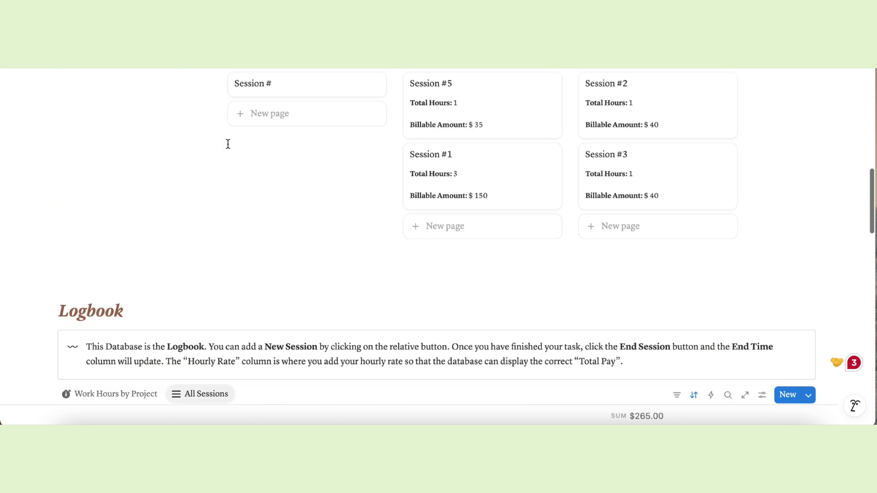
pyautogui.scroll(-8, 180, 339)
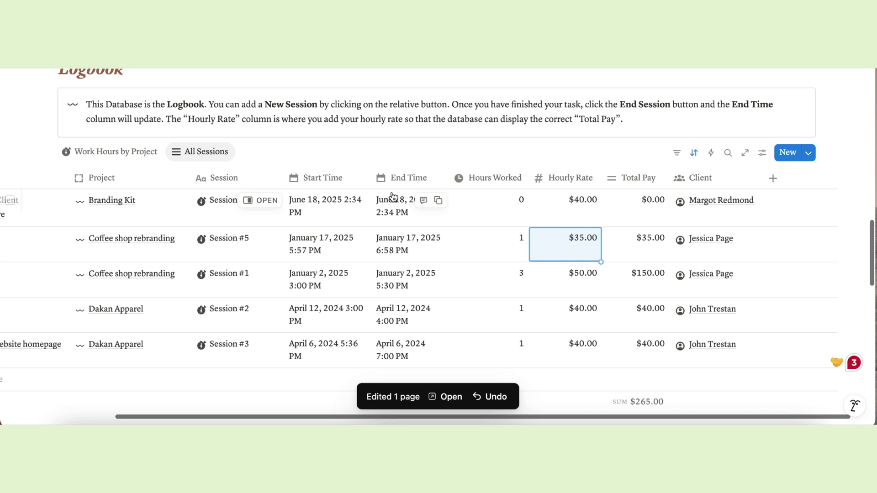
pyautogui.click(392, 197)
pyautogui.press('Return')
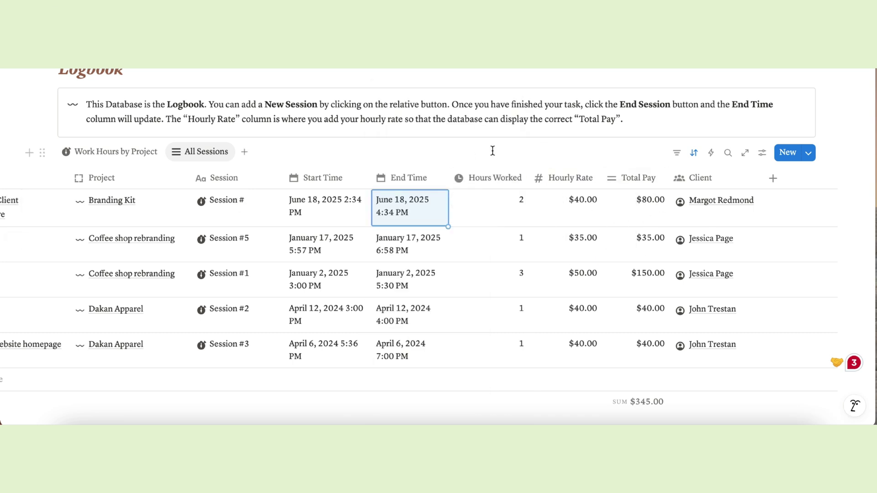
pyautogui.scroll(-10, 470, 323)
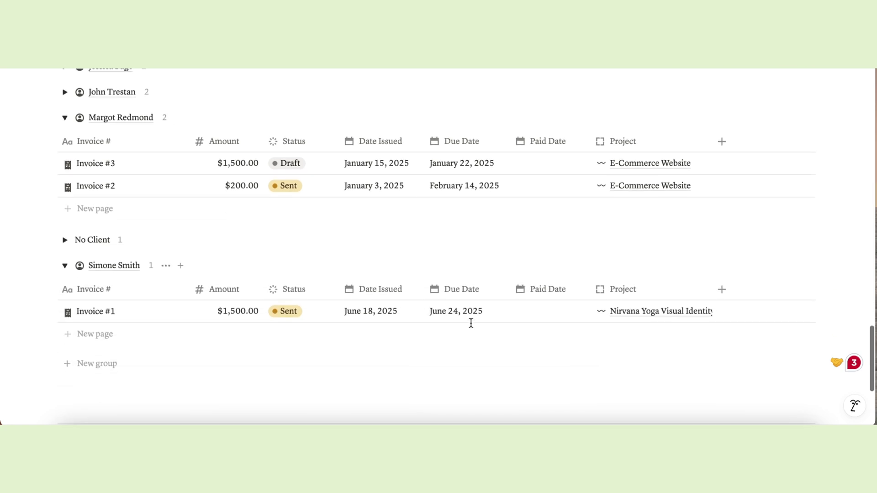
pyautogui.scroll(3, 471, 323)
pyautogui.scroll(1, 472, 328)
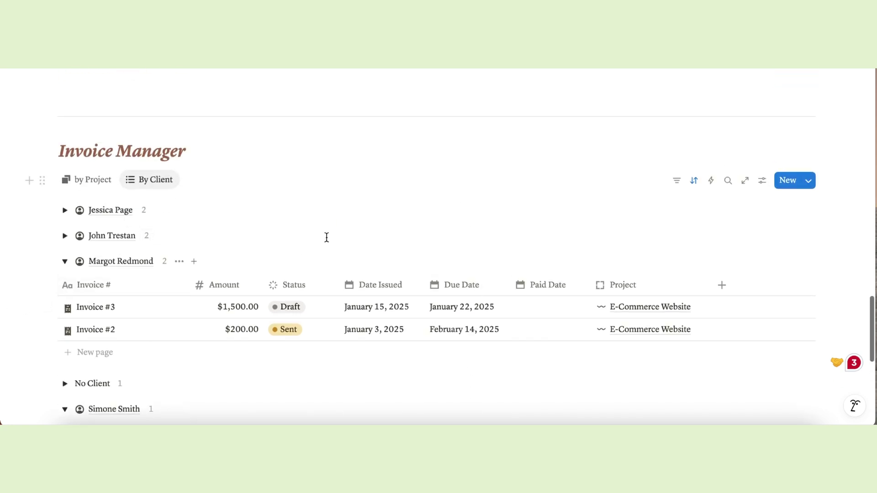
pyautogui.scroll(15, 731, 184)
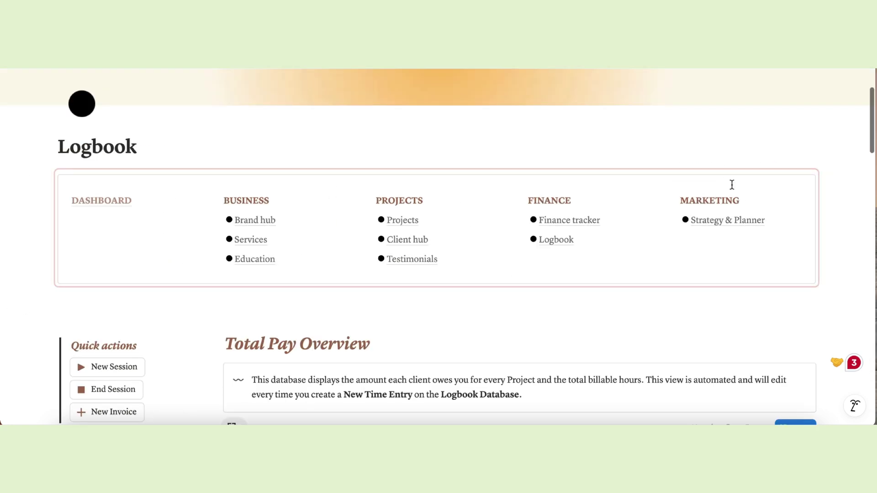
# - On the Strategy & Planner page, add a 'Vlog - design with me' idea to the Idea Bank
pyautogui.click(725, 228)
pyautogui.scroll(-4, 584, 236)
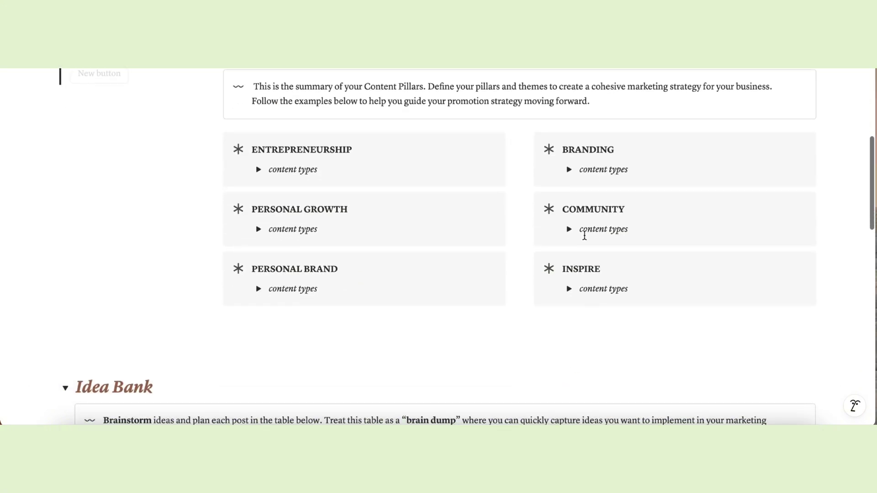
pyautogui.click(258, 170)
pyautogui.click(258, 170)
pyautogui.scroll(-6, 284, 375)
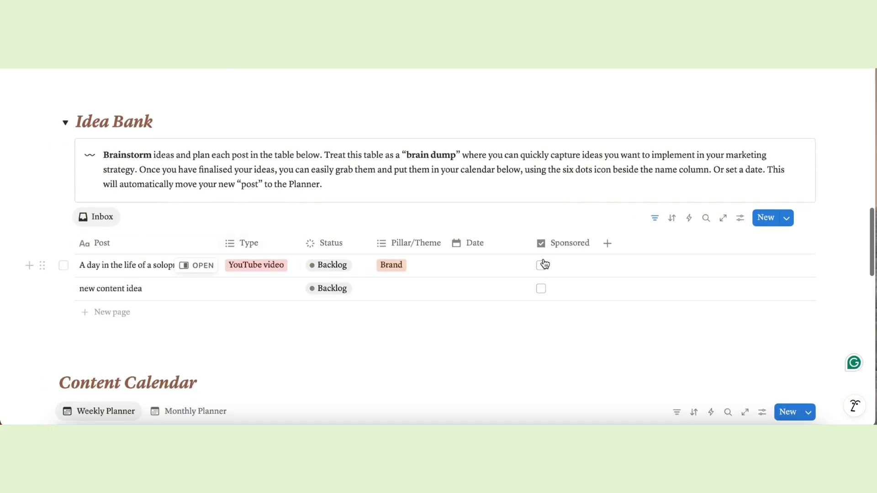
pyautogui.click(121, 315)
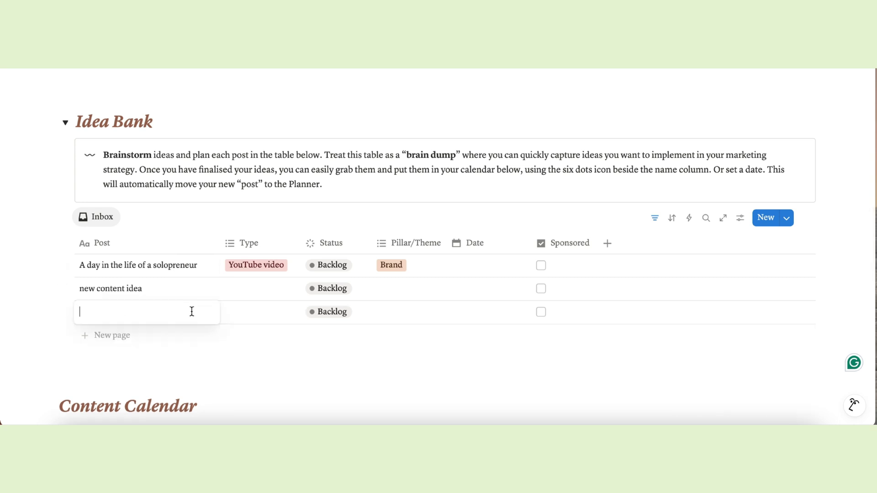
pyautogui.write('Vlog - design with me')
pyautogui.press('Escape')
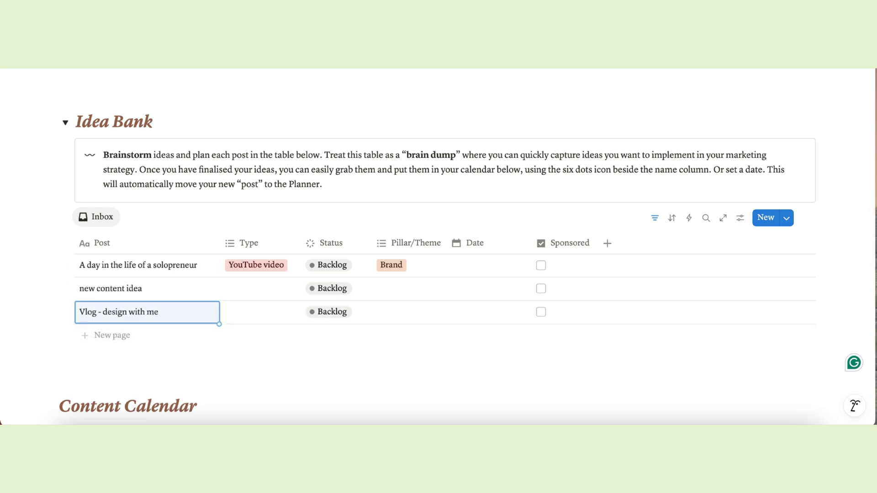
pyautogui.click(361, 368)
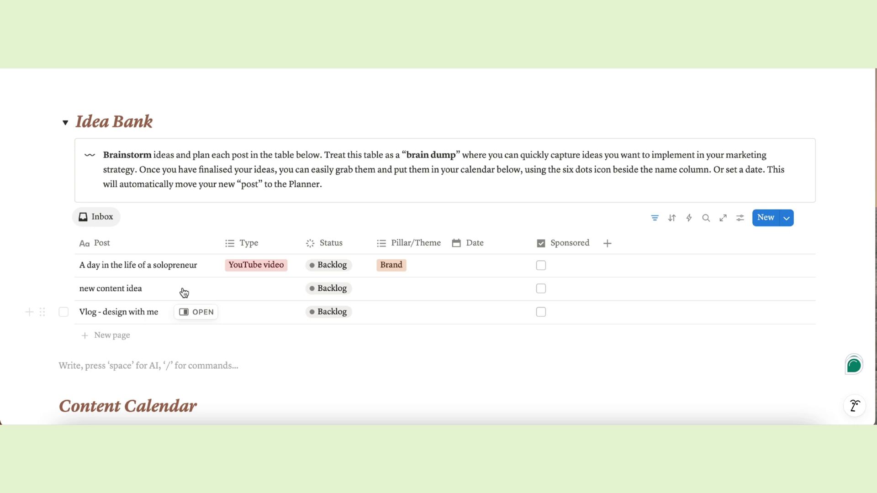
# - Set the Vlog idea's Type to YouTube video and its Pillar/Theme to Brand
pyautogui.click(254, 316)
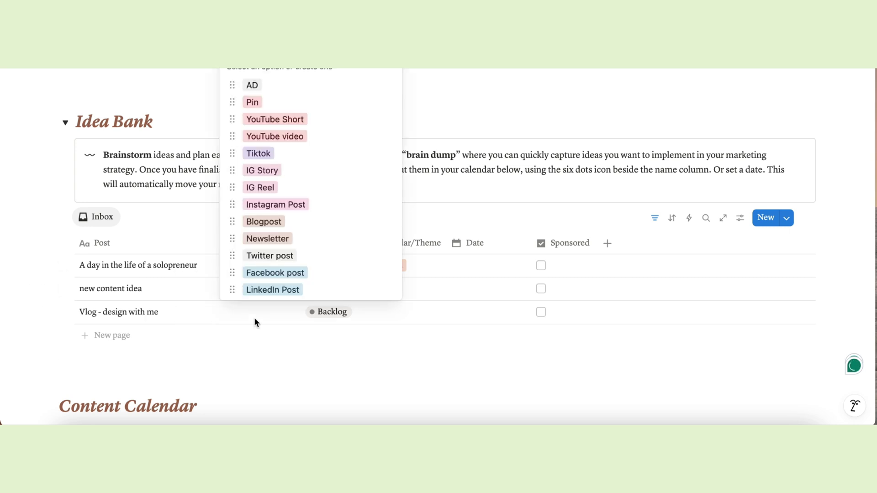
pyautogui.click(270, 135)
pyautogui.click(300, 366)
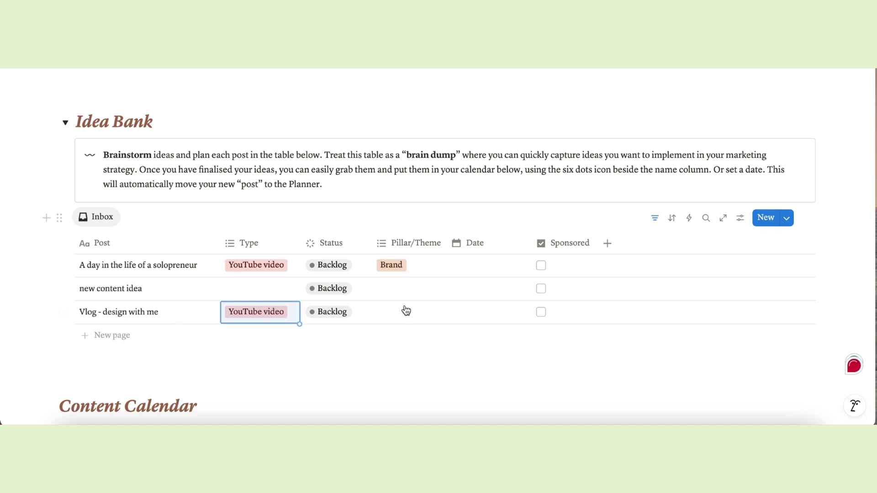
pyautogui.click(389, 314)
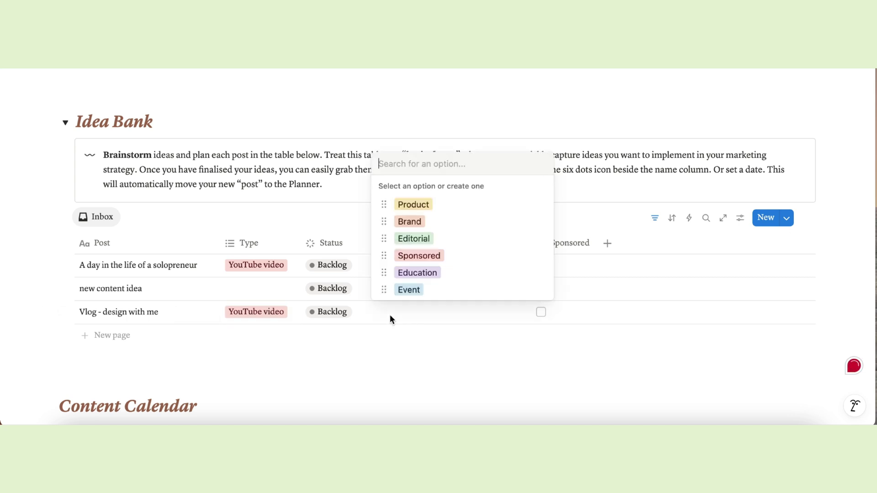
pyautogui.click(414, 223)
pyautogui.click(439, 345)
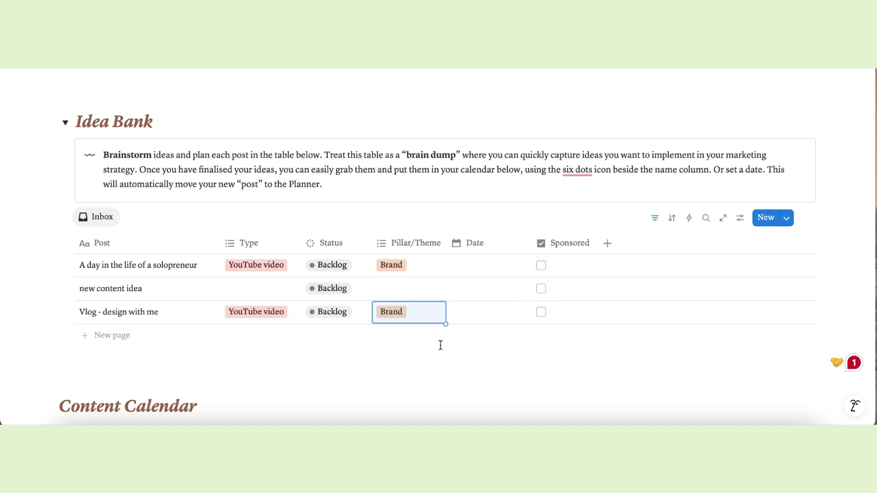
# - Switch the Content Calendar to the Monthly Planner and back to Weekly Planner, then scroll back up
pyautogui.scroll(-7, 382, 381)
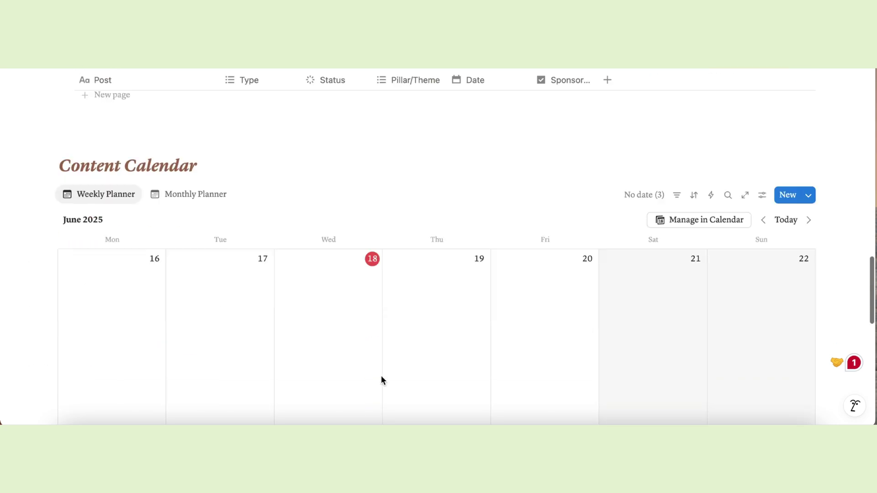
pyautogui.click(203, 119)
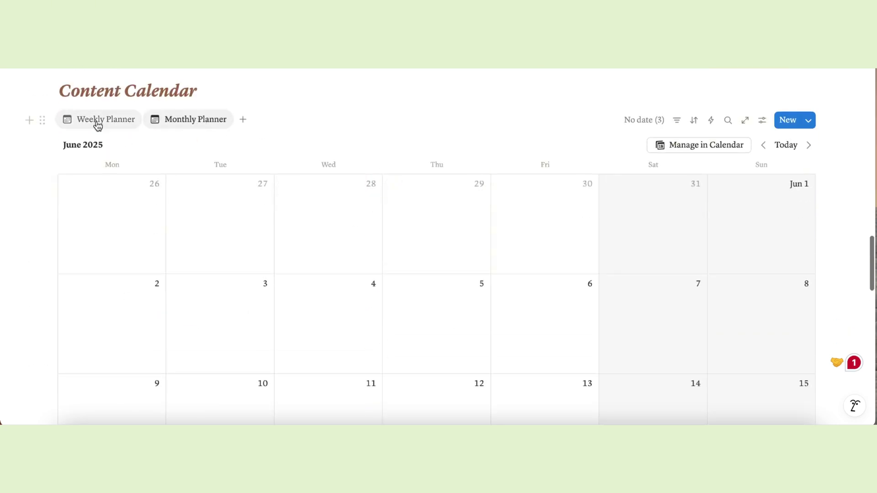
pyautogui.click(95, 119)
pyautogui.scroll(-10, 299, 248)
pyautogui.scroll(-3, 312, 343)
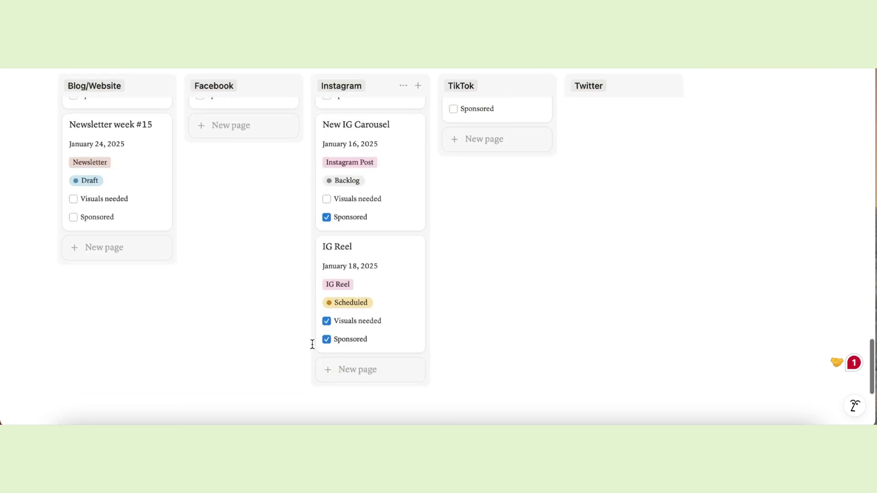
pyautogui.scroll(10, 312, 344)
pyautogui.scroll(15, 313, 344)
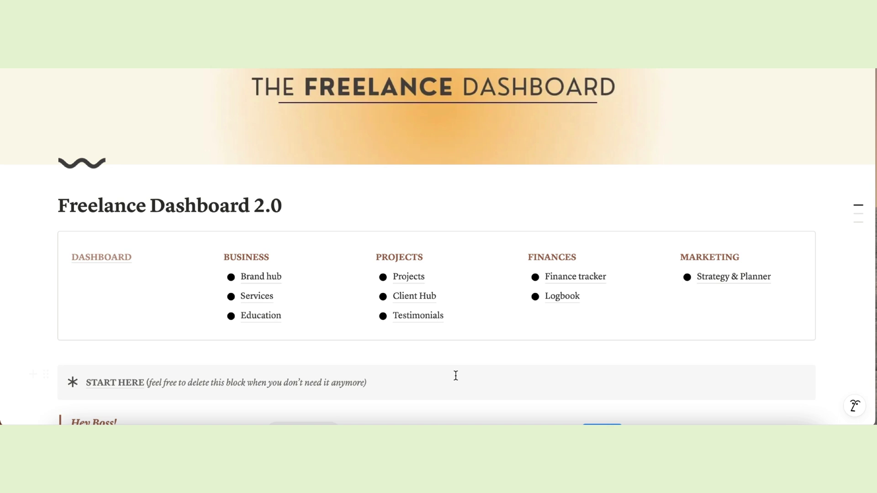
# - Open the first task's Dakan Apparel project in side peek and apply the New Project template
pyautogui.scroll(-2, 457, 379)
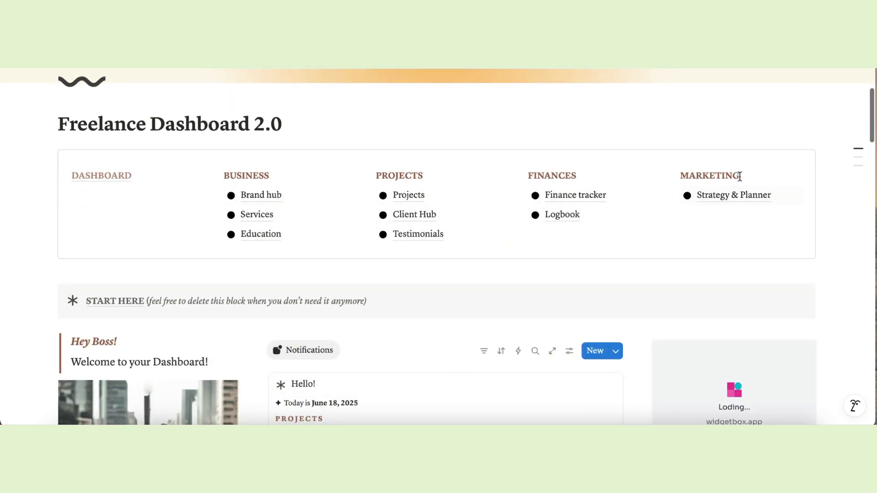
pyautogui.scroll(-10, 561, 369)
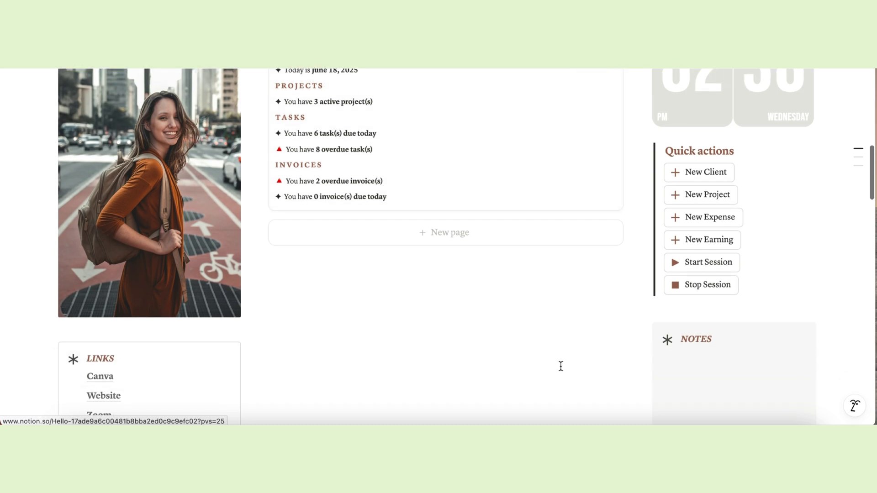
pyautogui.scroll(-6, 560, 365)
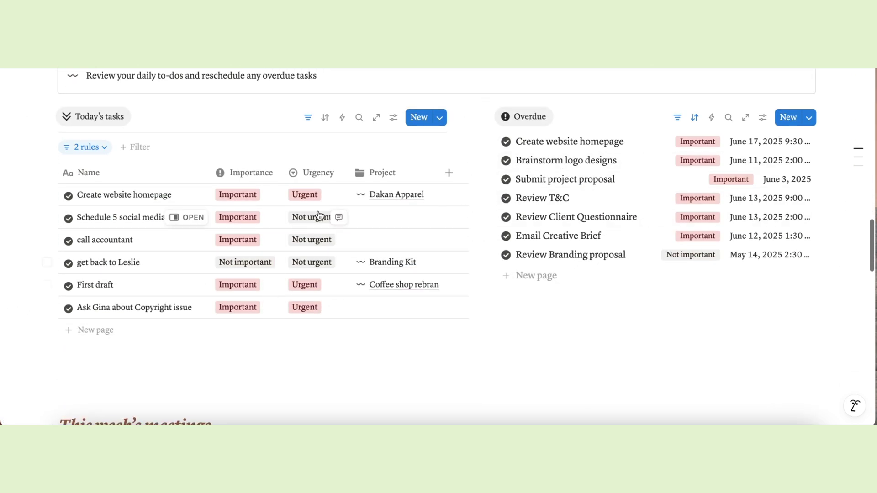
pyautogui.click(384, 198)
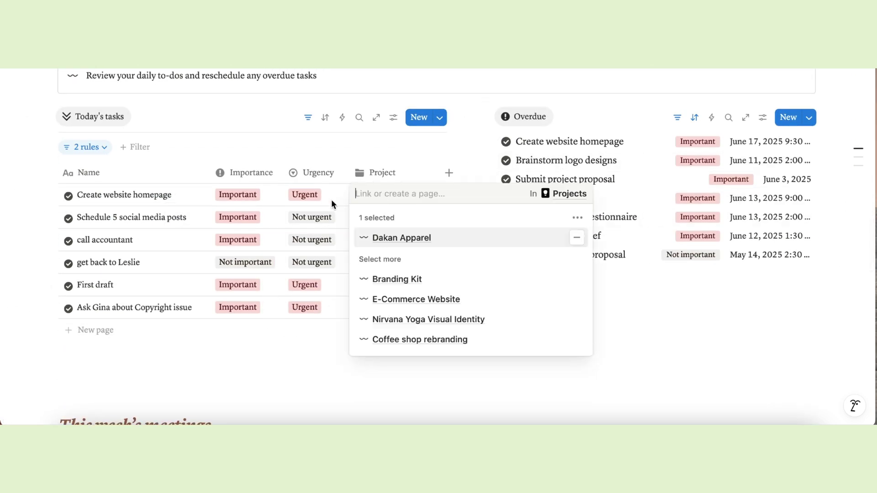
pyautogui.click(378, 239)
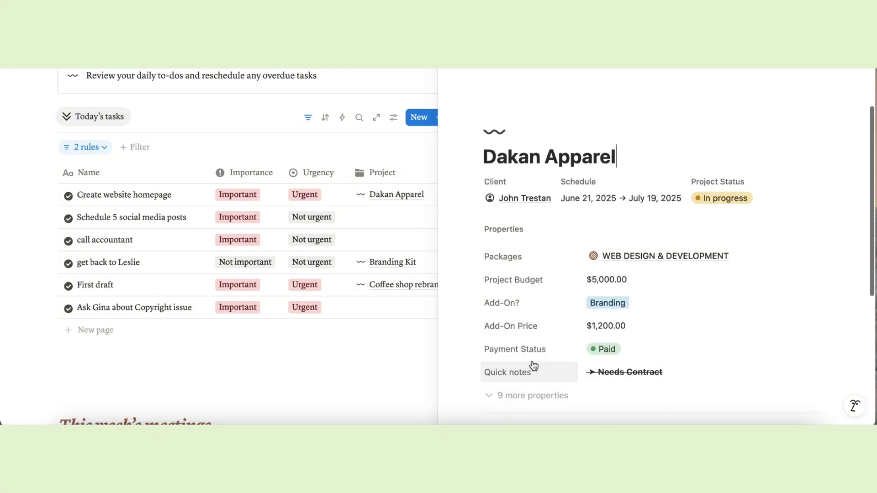
pyautogui.scroll(-5, 506, 228)
pyautogui.click(514, 252)
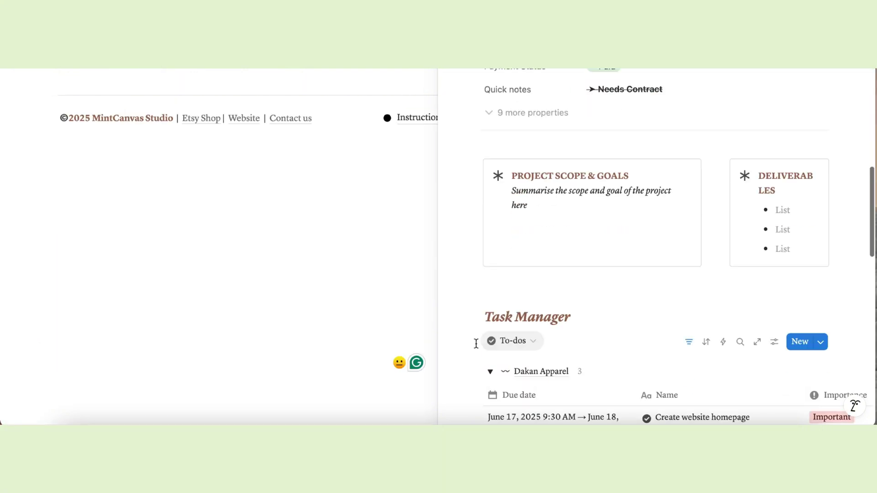
# - Browse the project's first invoice and its linked client page, then close the preview
pyautogui.scroll(-5, 476, 343)
pyautogui.scroll(-6, 624, 333)
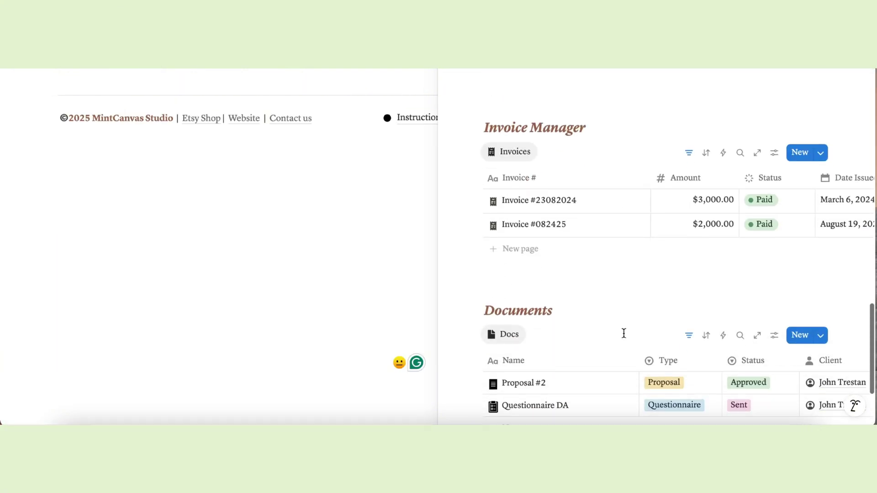
pyautogui.click(633, 140)
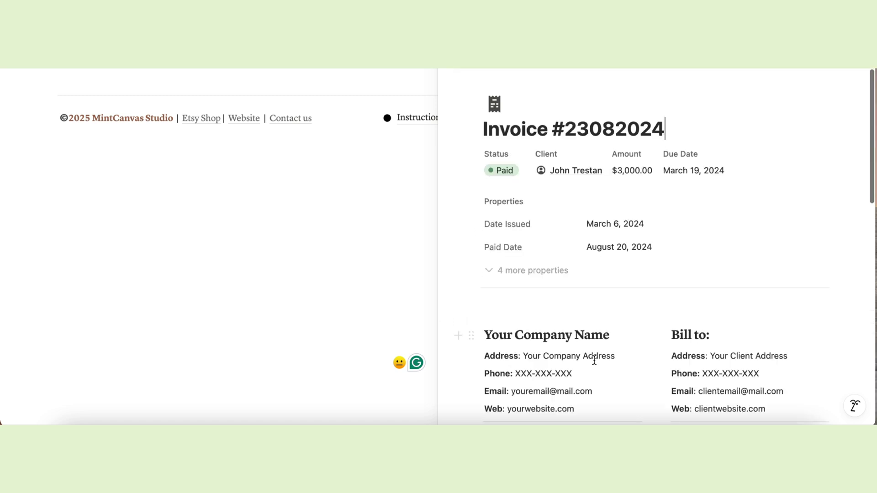
pyautogui.click(562, 171)
pyautogui.click(562, 215)
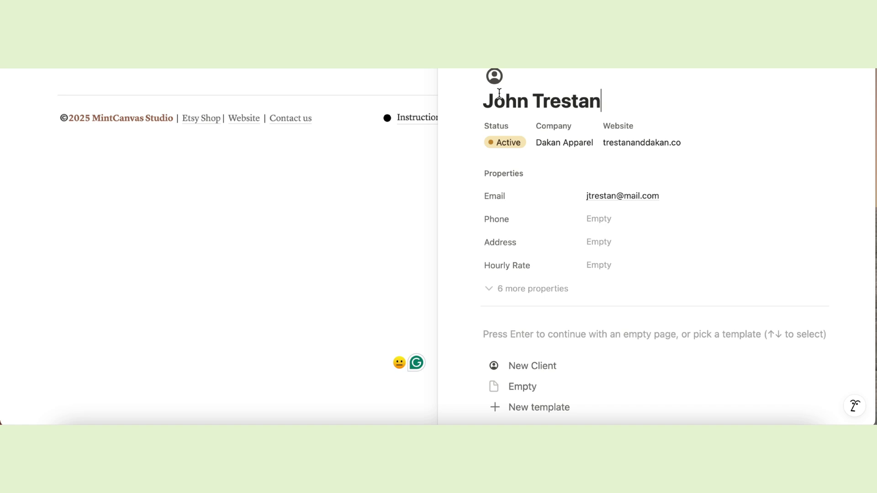
pyautogui.press('Escape')
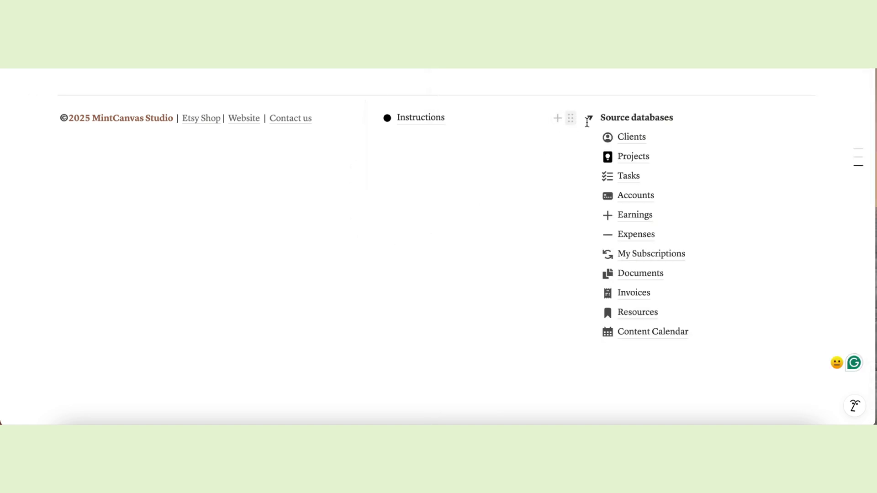
pyautogui.scroll(15, 588, 122)
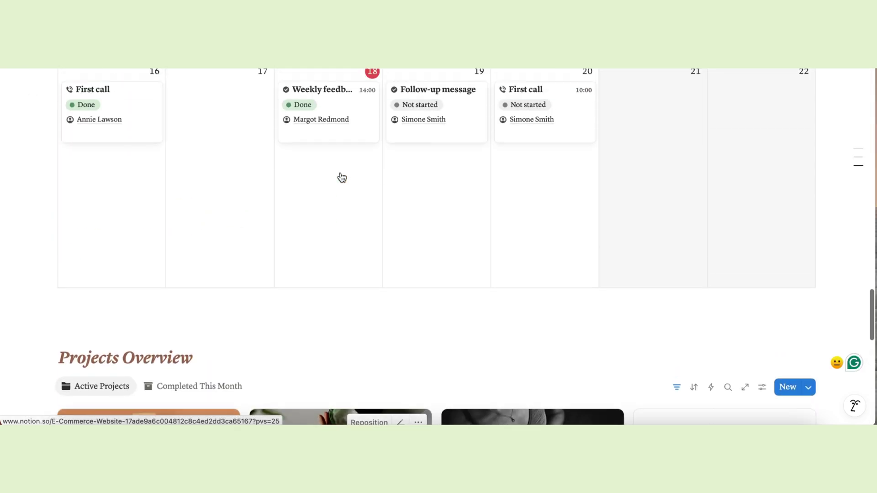
pyautogui.scroll(-7, 323, 329)
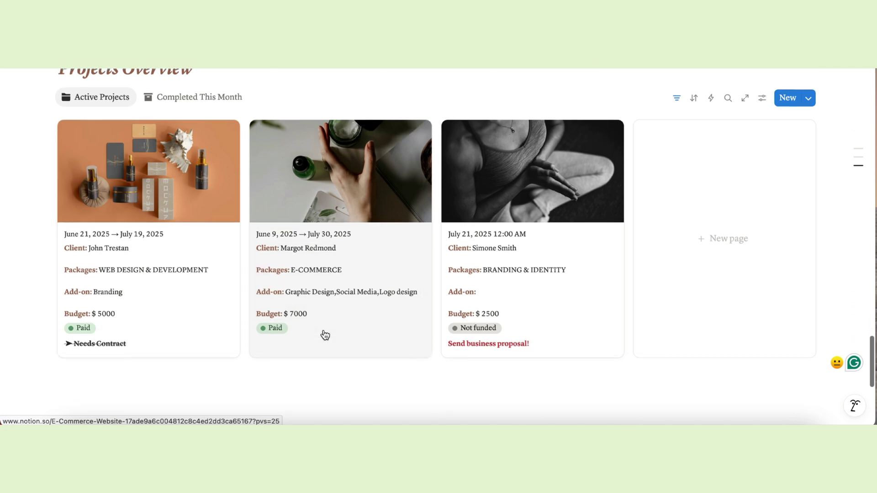
pyautogui.scroll(-1, 325, 335)
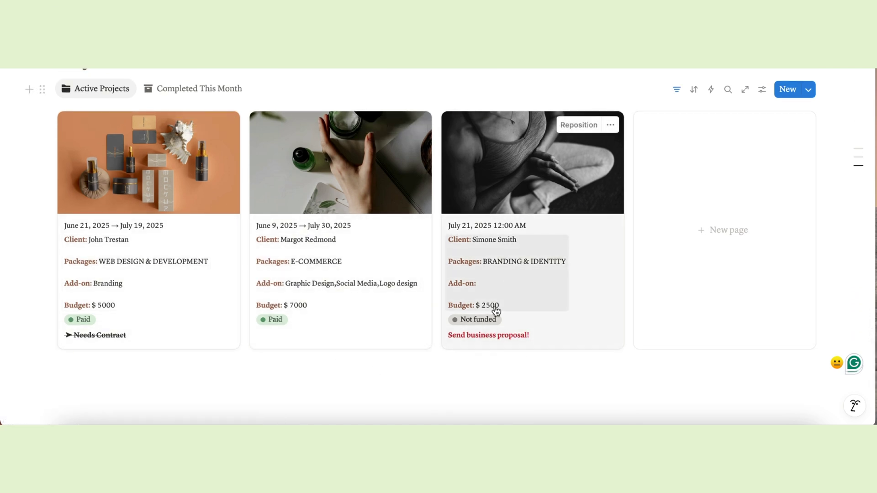
pyautogui.scroll(-3, 481, 386)
pyautogui.scroll(10, 480, 385)
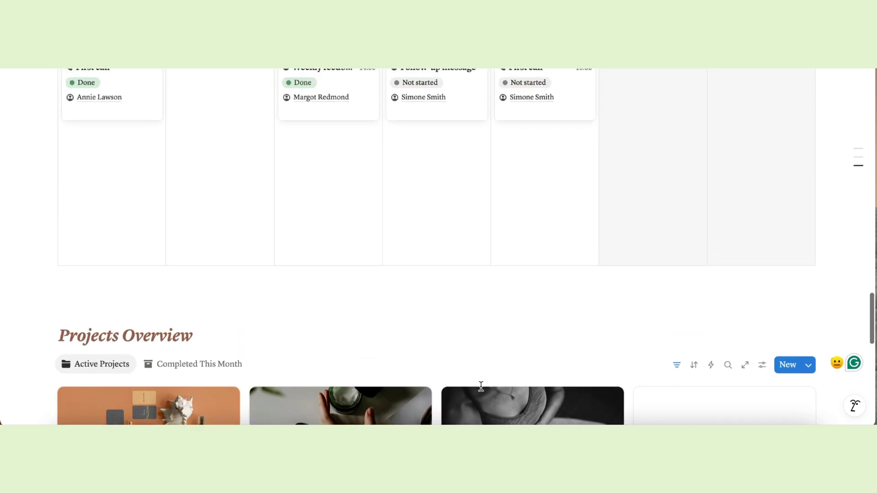
pyautogui.scroll(10, 481, 386)
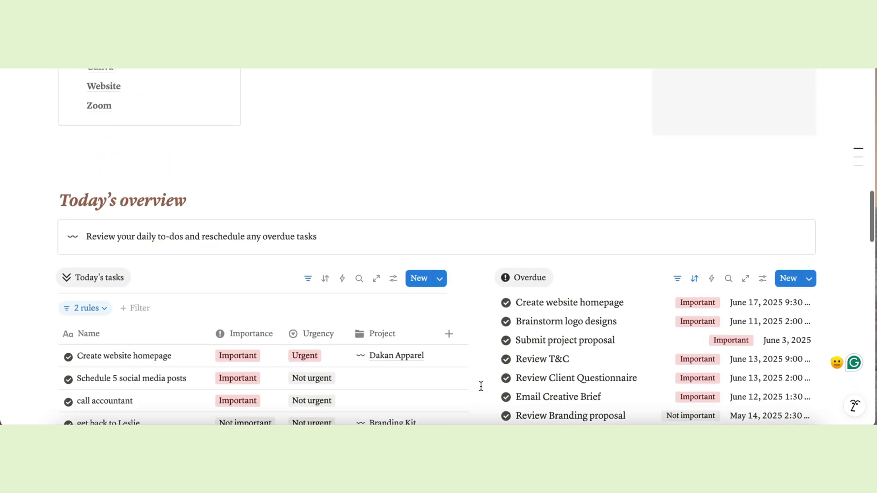
pyautogui.scroll(5, 481, 386)
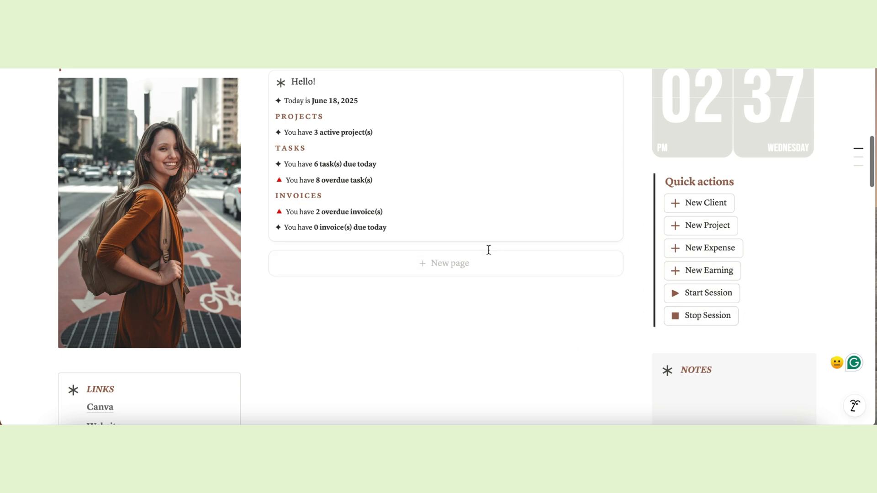
pyautogui.scroll(6, 489, 250)
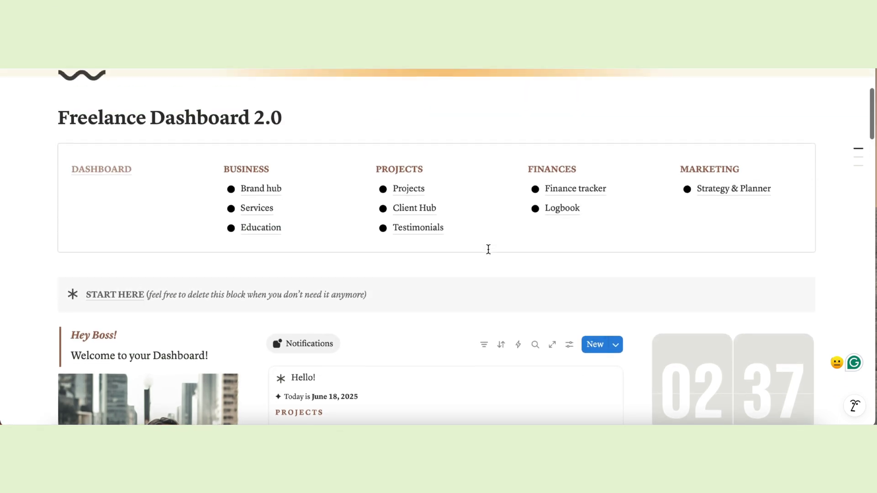
pyautogui.scroll(3, 488, 250)
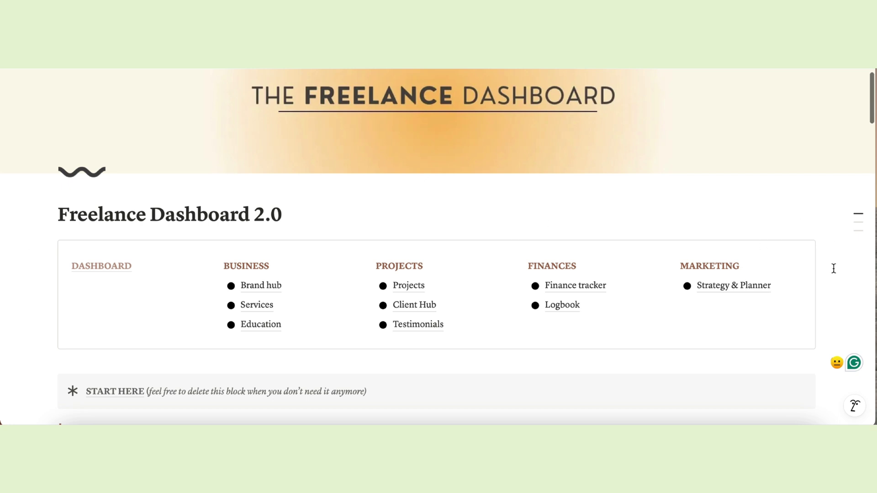
pyautogui.scroll(-10, 833, 269)
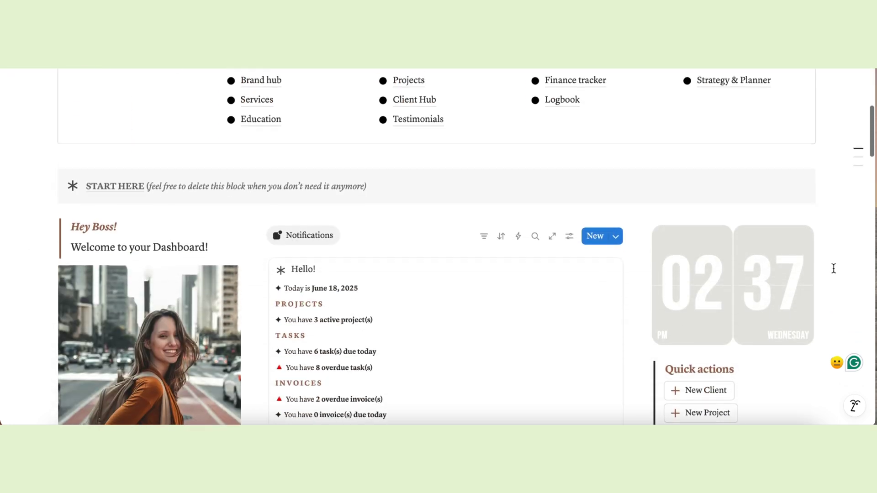